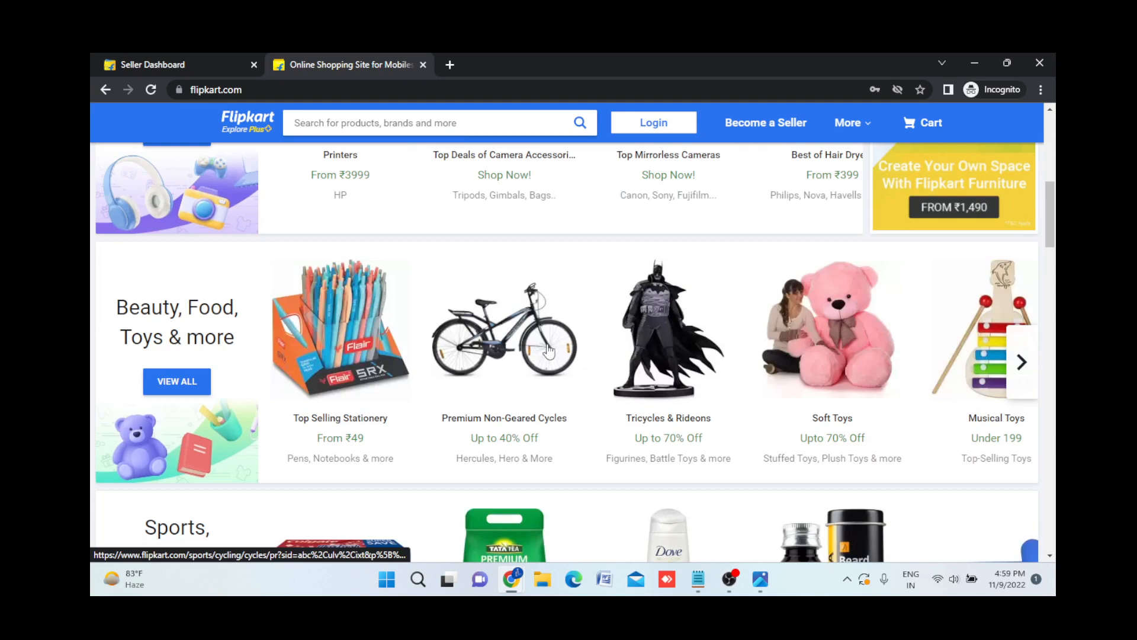
Open the Soft Toys category, view the Mirada Sitting Jerry product page, and highlight its title
click(821, 357)
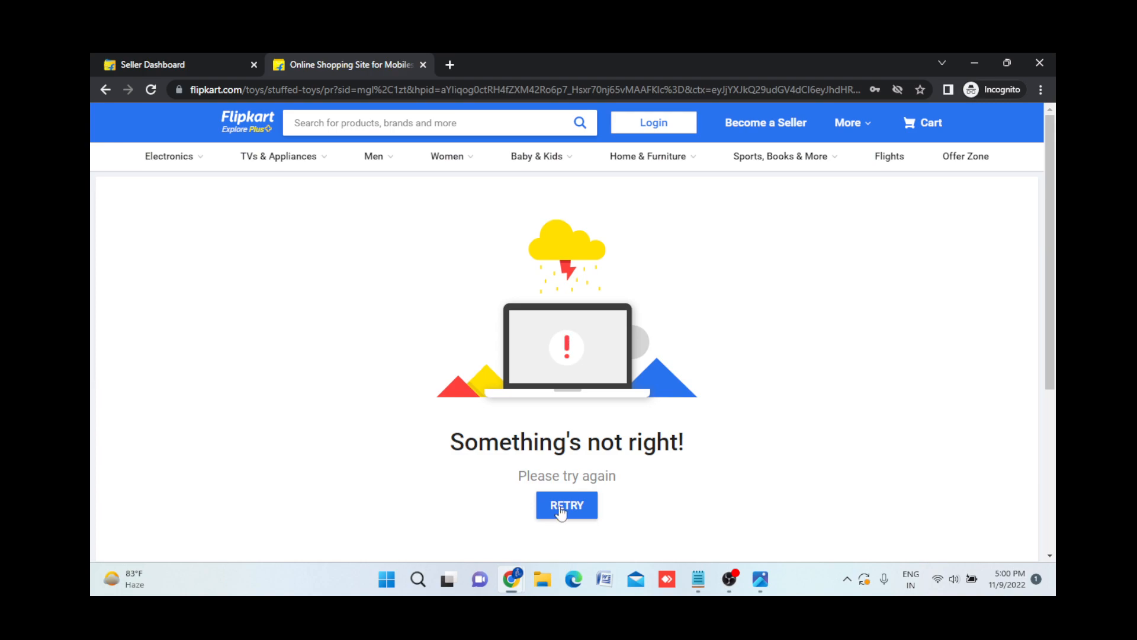
click(396, 177)
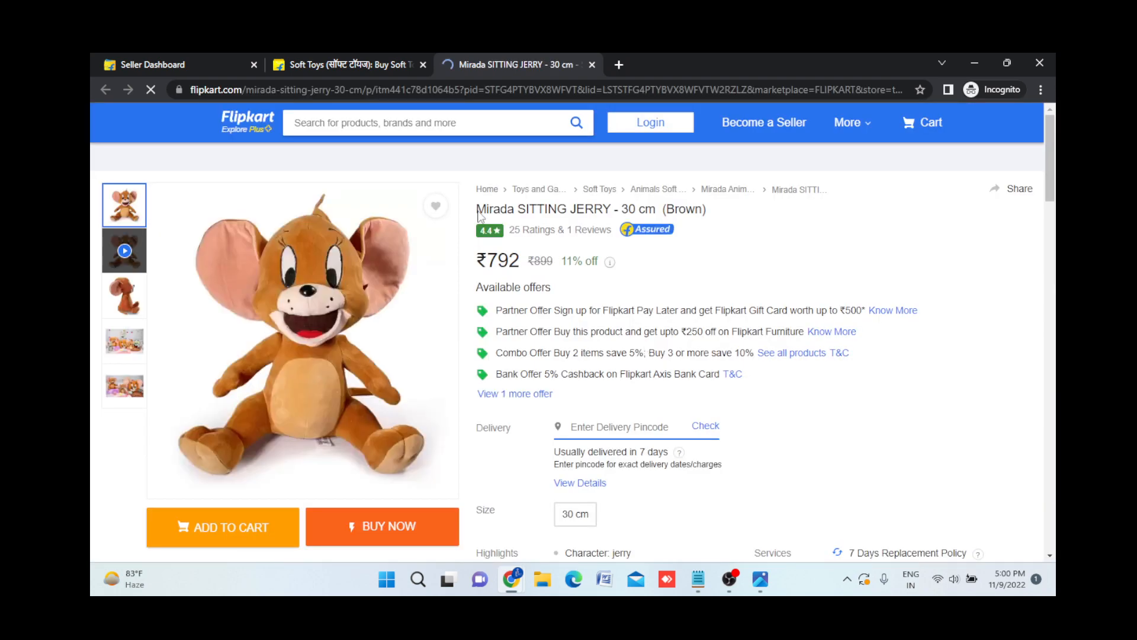
drag(477, 209, 701, 219)
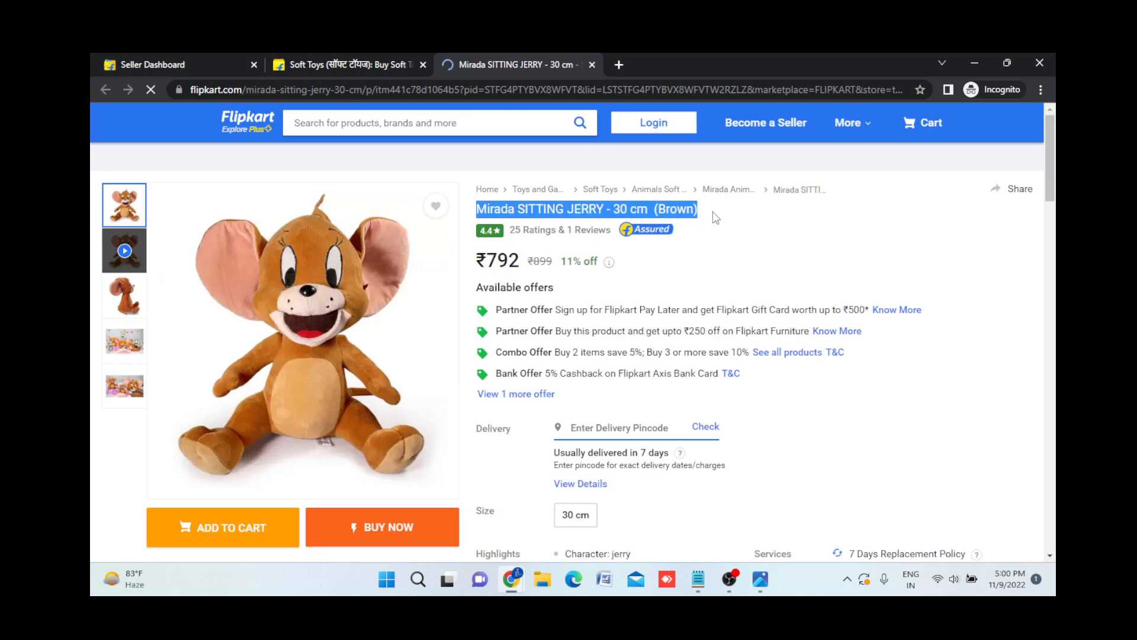
Return to the product listing, search for "saree", and close the Mirada Sitting Jerry page
click(339, 59)
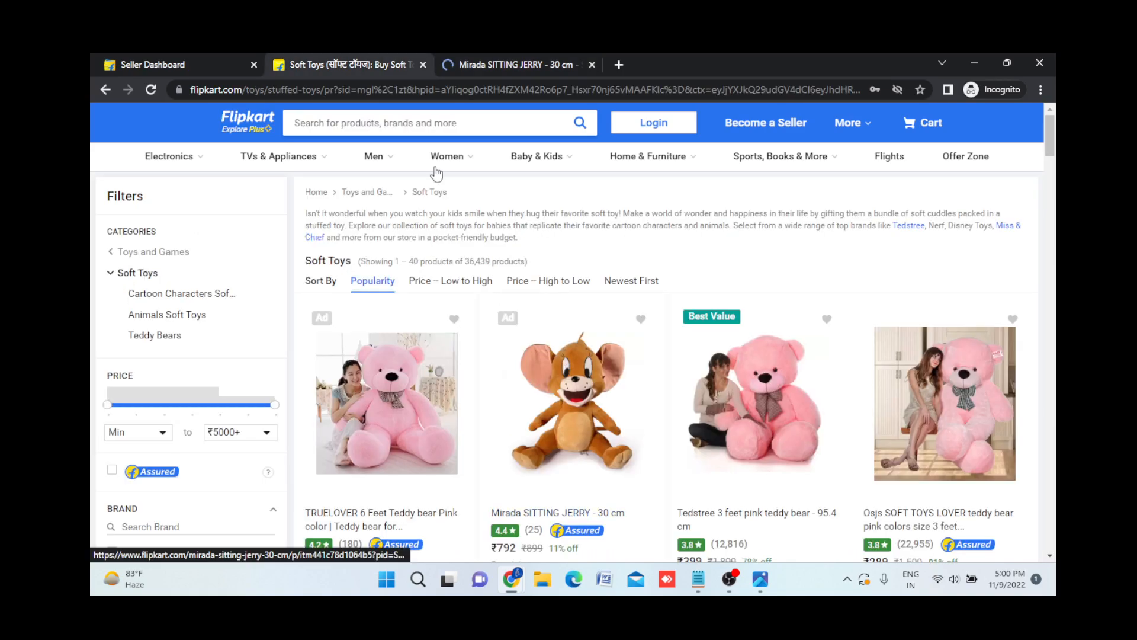
click(360, 123)
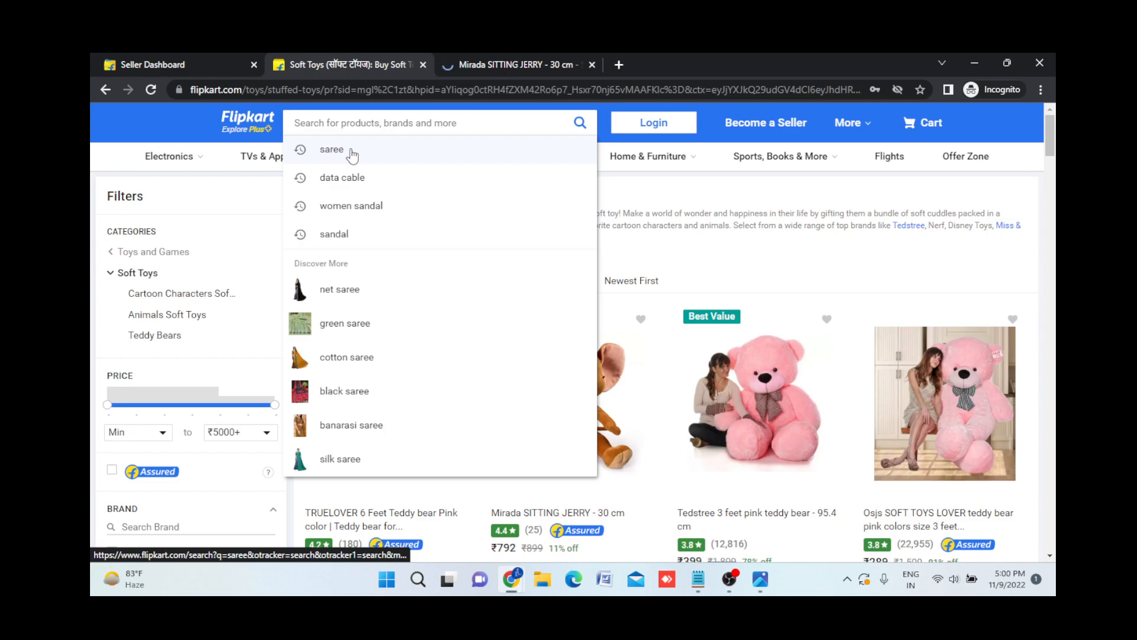
click(352, 154)
middle_click(538, 65)
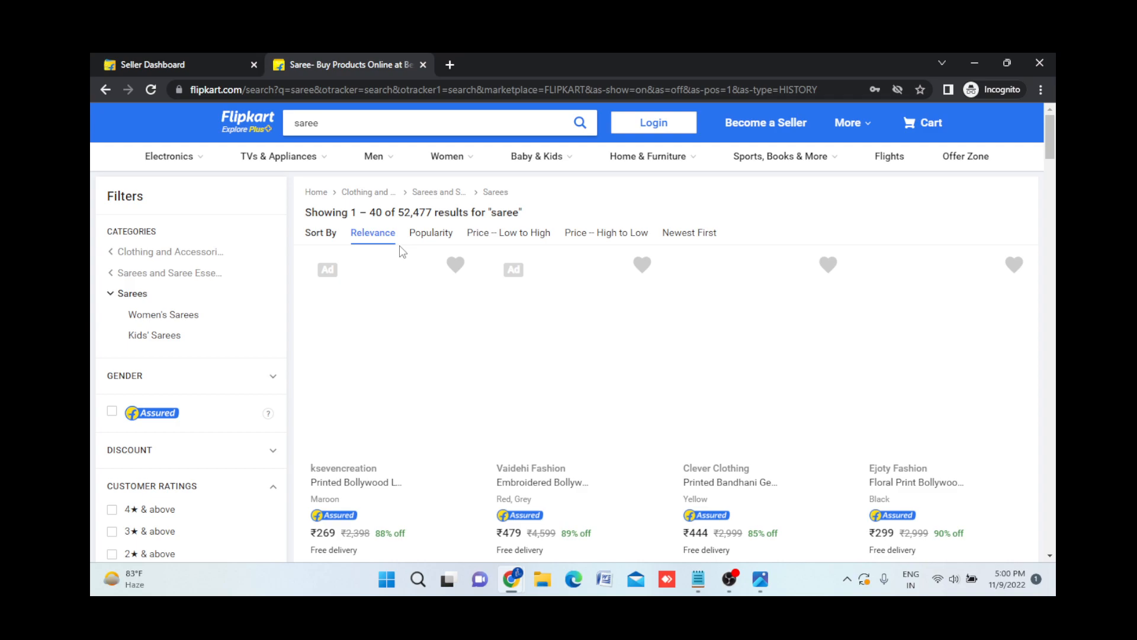
Open the VILLAGIUS Striped Dharmavaram Cotton Silk Saree product page from the saree results
scroll(627, 510, down, 8)
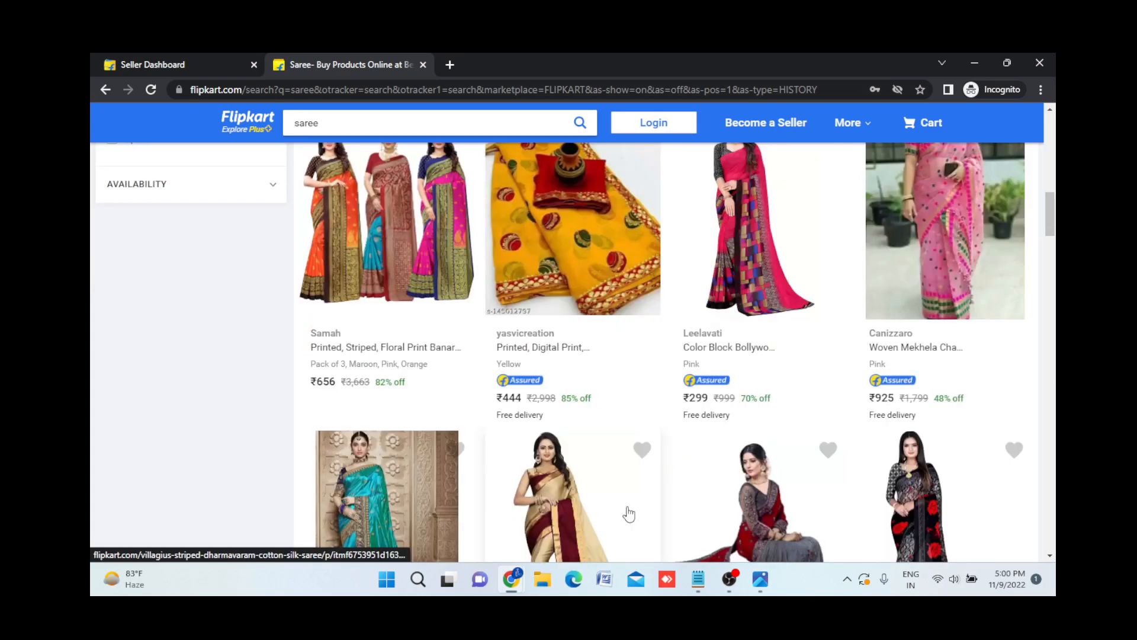
click(629, 513)
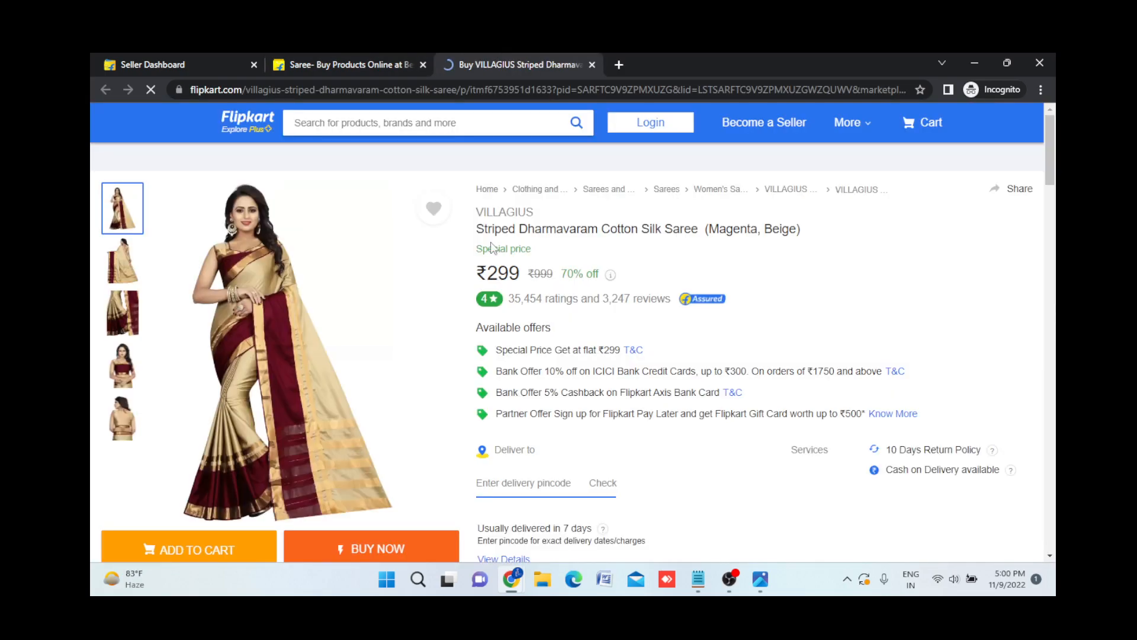
click(347, 62)
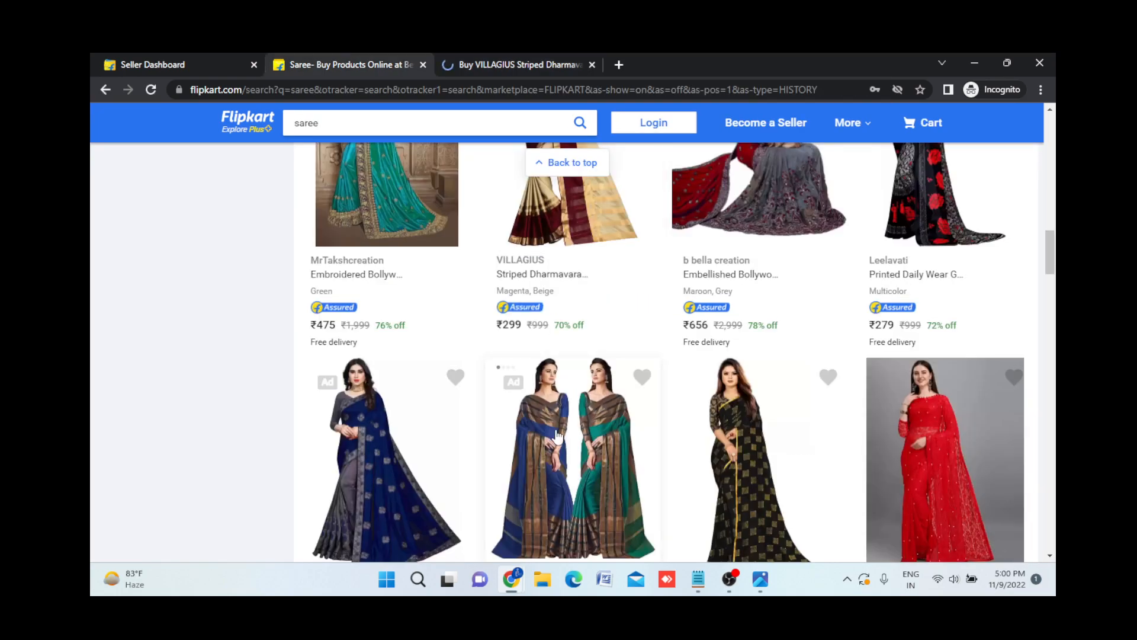
scroll(557, 435, up, 5)
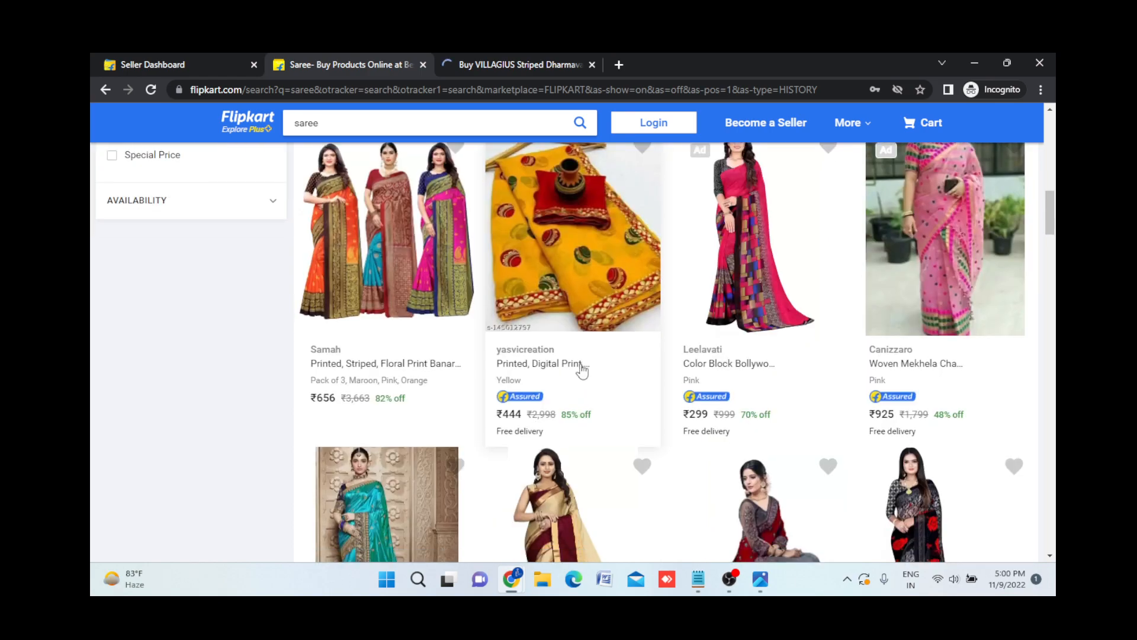
click(538, 62)
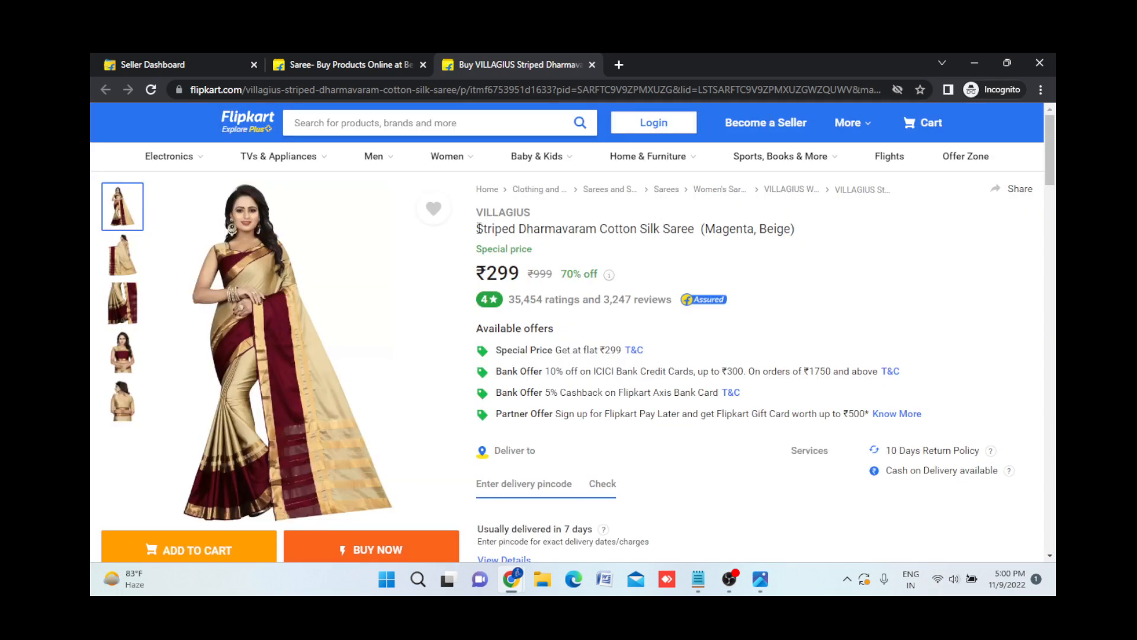
Examine the brand name and the full product title of the VILLAGIUS saree, highlighting each in turn
drag(480, 229, 797, 236)
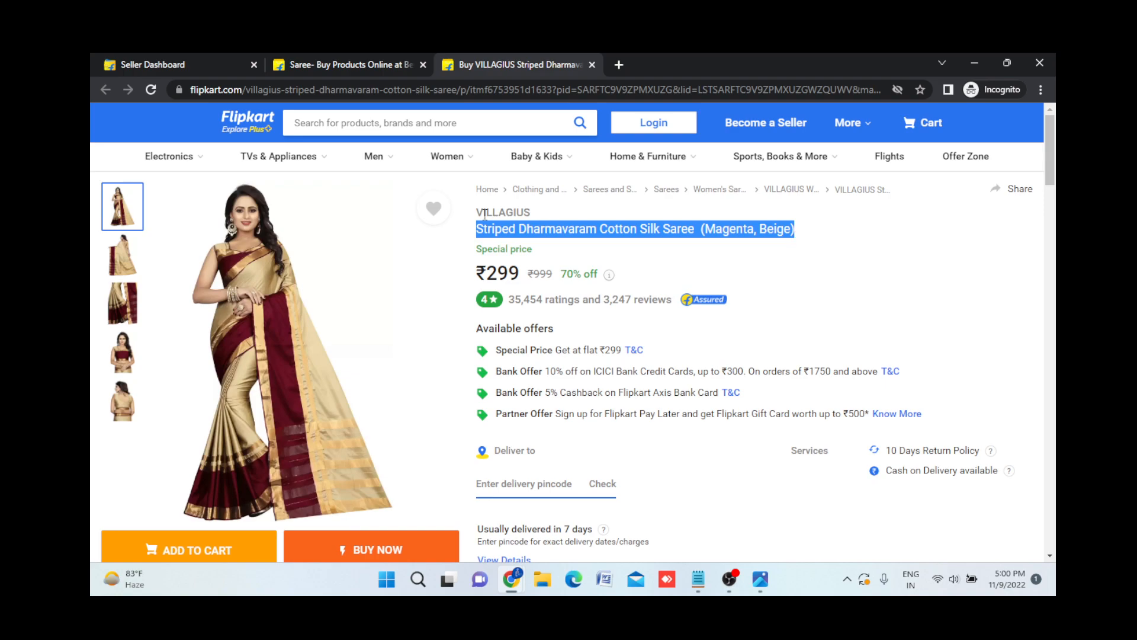
drag(477, 213, 506, 211)
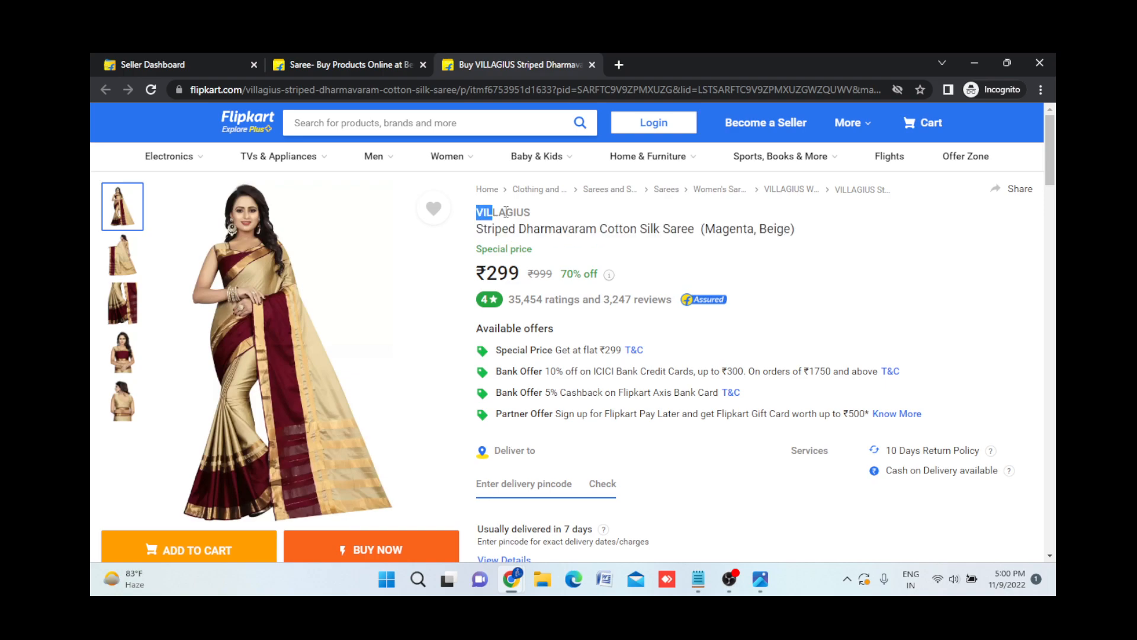
click(538, 216)
drag(474, 235, 827, 235)
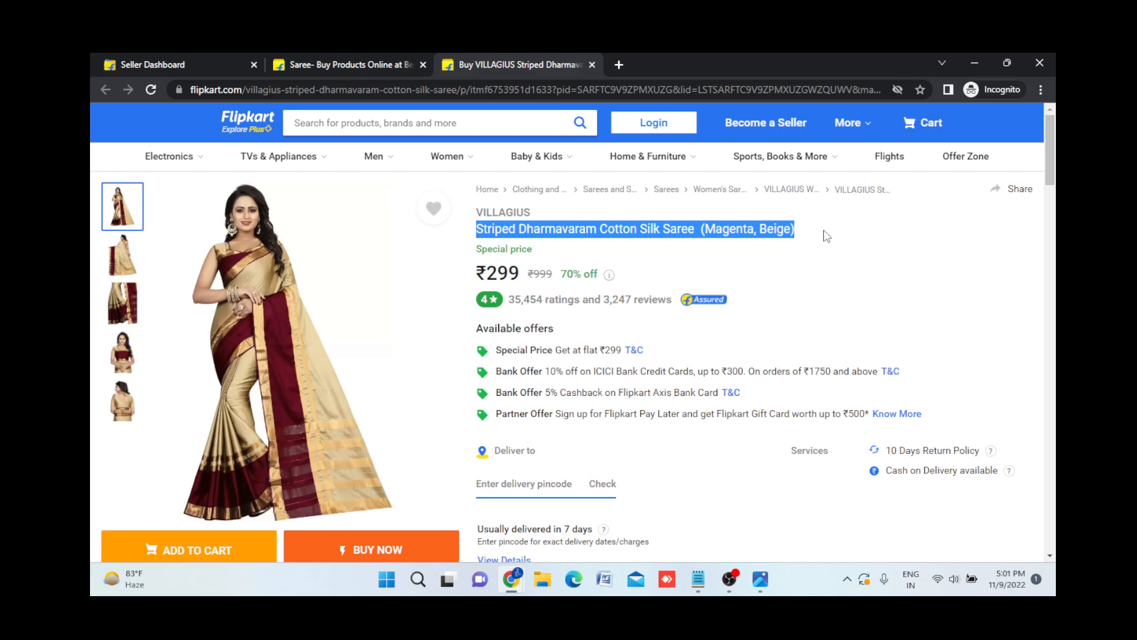
click(658, 248)
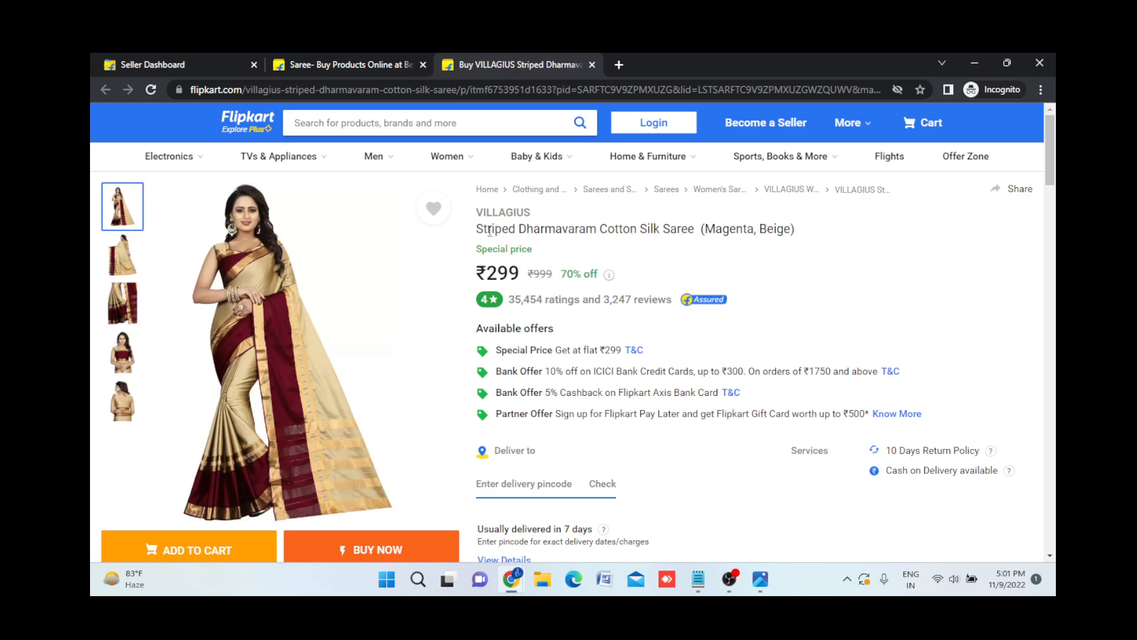
Highlight the parts of the saree title separately: fabric, product type, colours, and the words "Striped Dharmavaram"
double_click(609, 232)
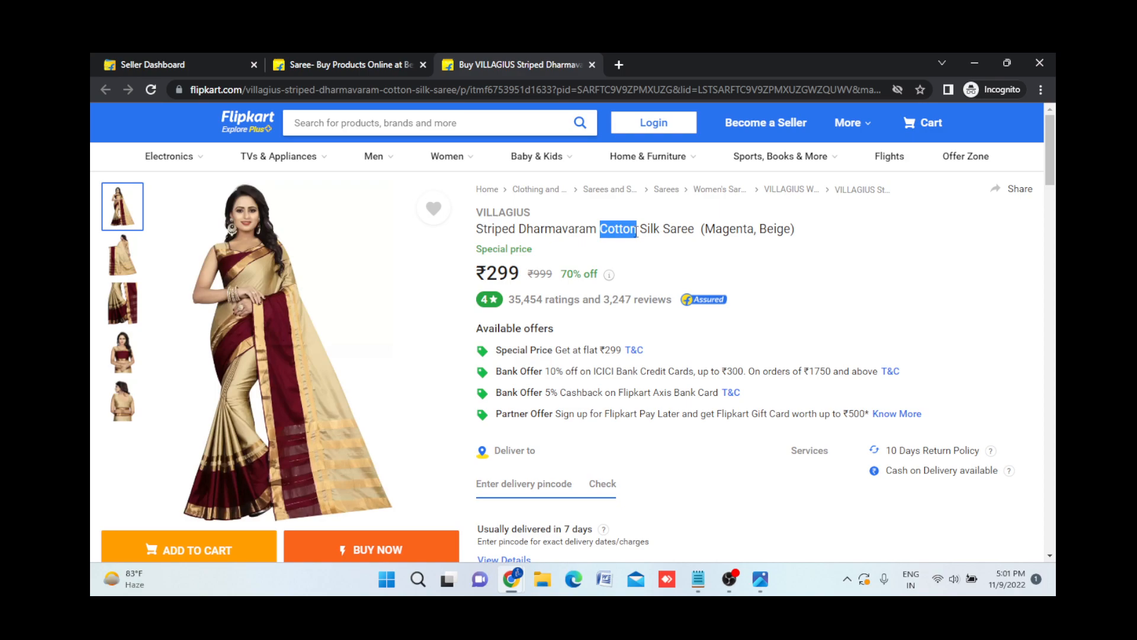
drag(647, 231, 661, 231)
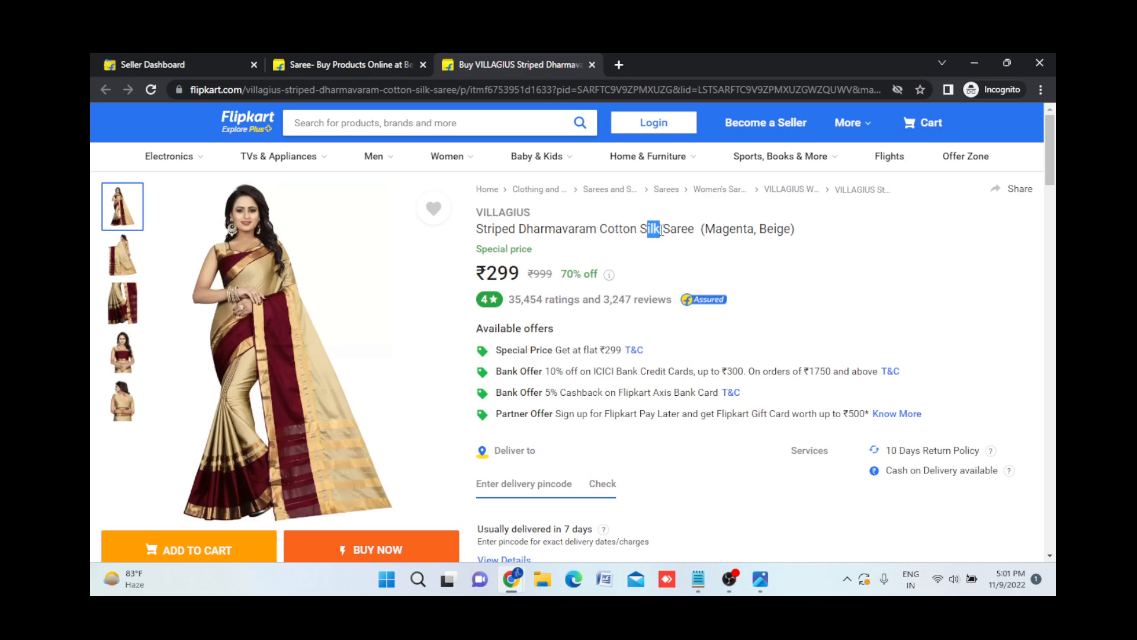
double_click(668, 231)
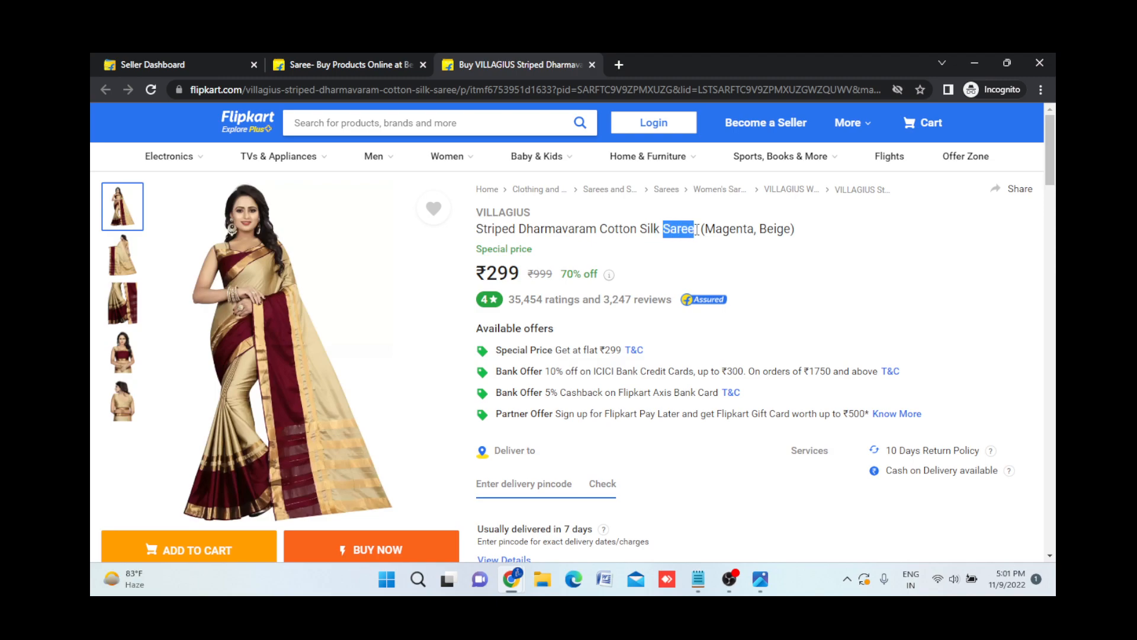
drag(708, 230, 792, 232)
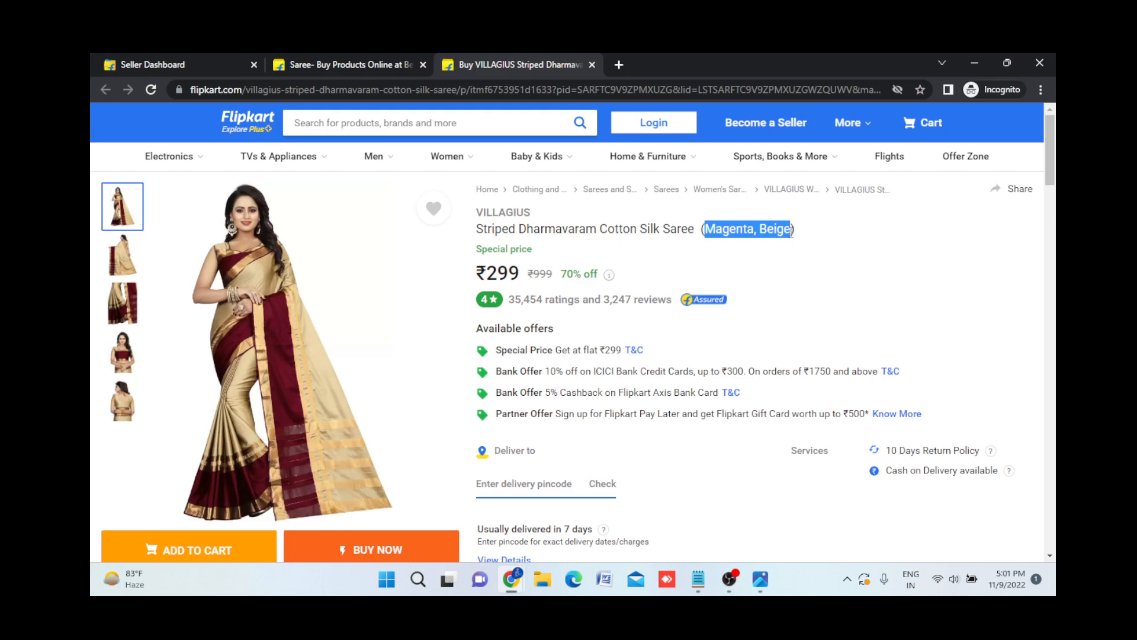
double_click(477, 230)
drag(518, 231, 597, 232)
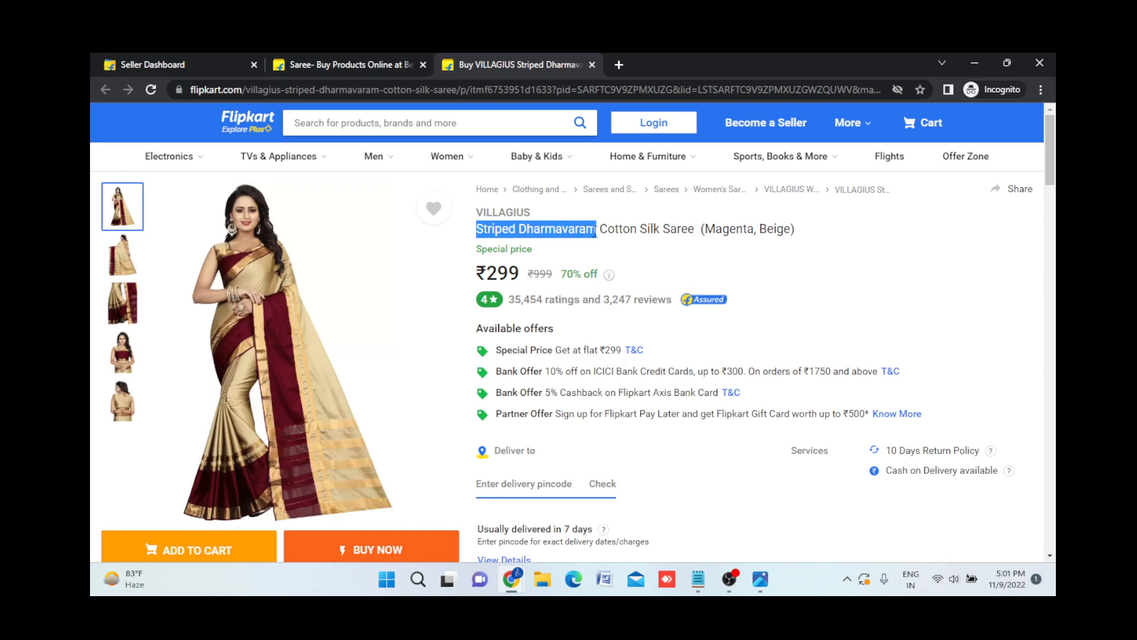
click(655, 272)
Check the colour and seller details on the saree page, and highlight the whole title again
scroll(486, 389, down, 5)
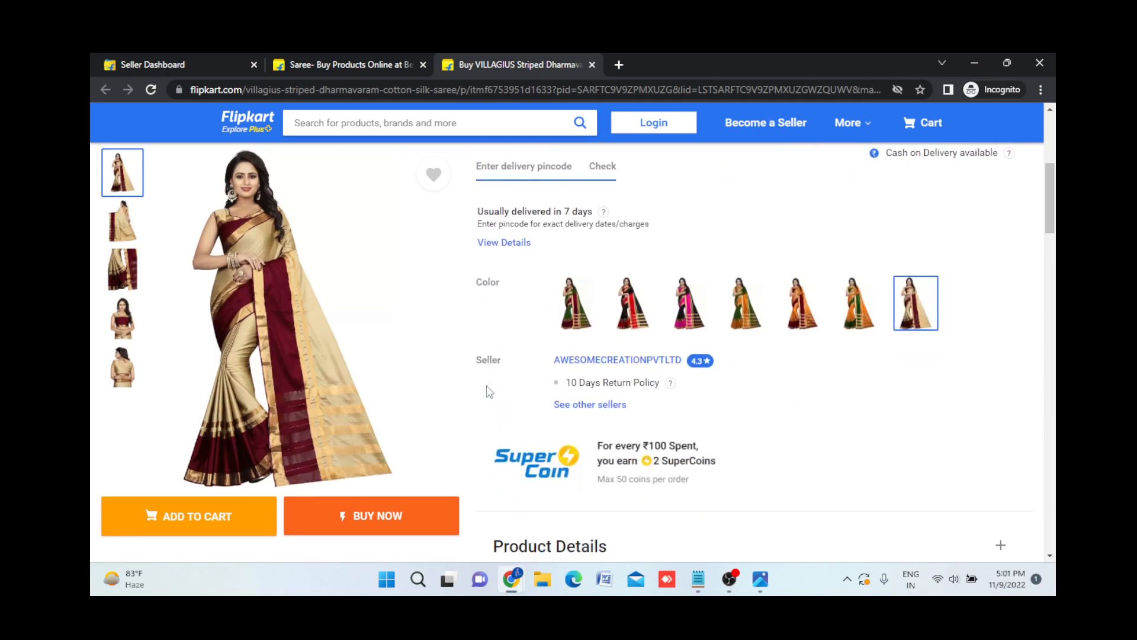
scroll(487, 391, up, 5)
drag(477, 230, 835, 233)
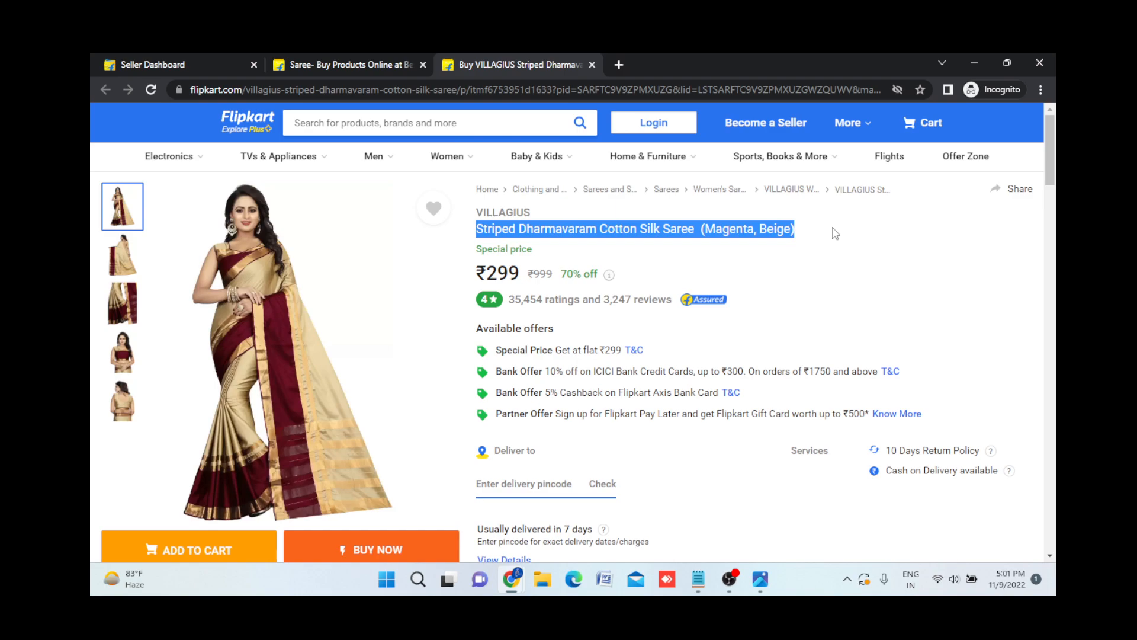
click(797, 234)
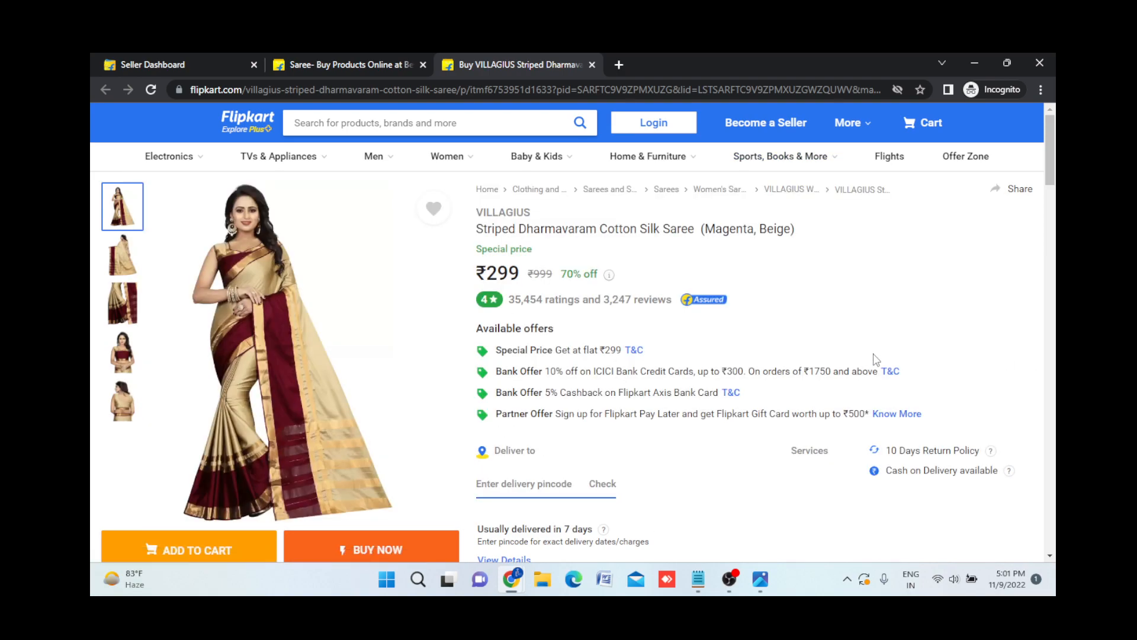
Switch to Notepad, review the notes on title change, length, keywords, category and attributes file, and minimize it
click(700, 585)
drag(521, 257, 439, 279)
click(497, 276)
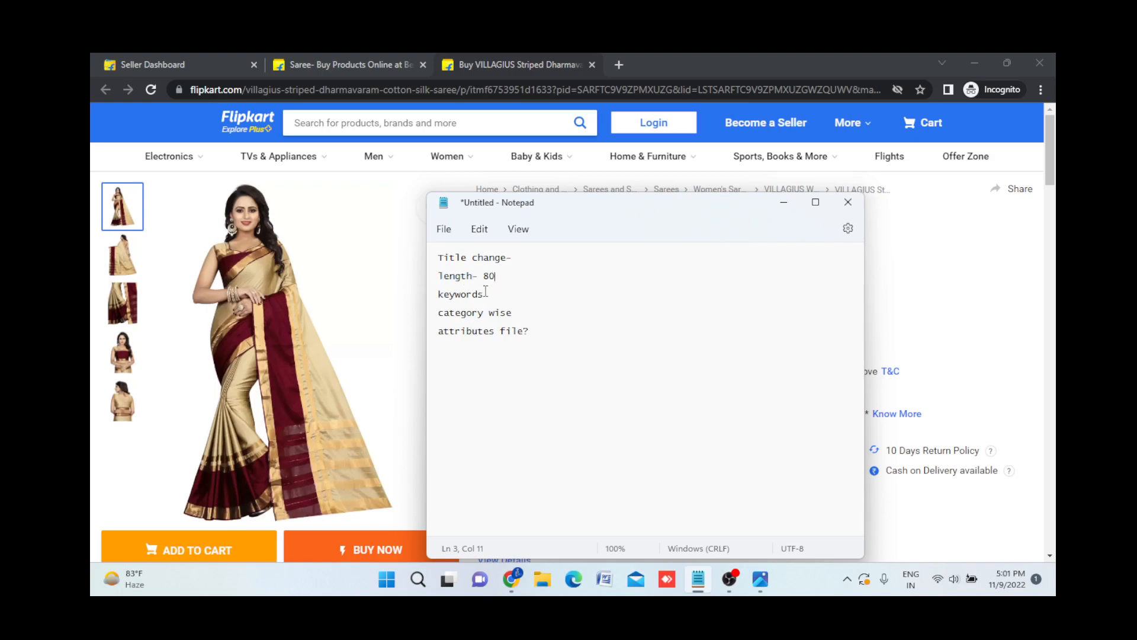
drag(484, 295, 445, 292)
drag(515, 312, 440, 314)
drag(529, 332, 448, 327)
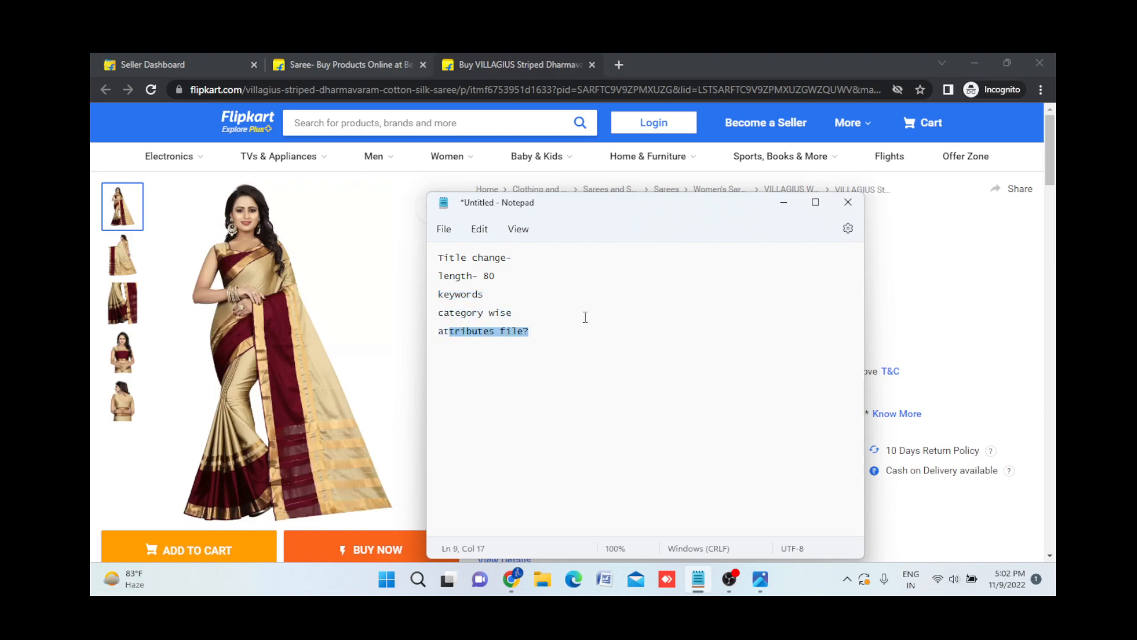
click(783, 204)
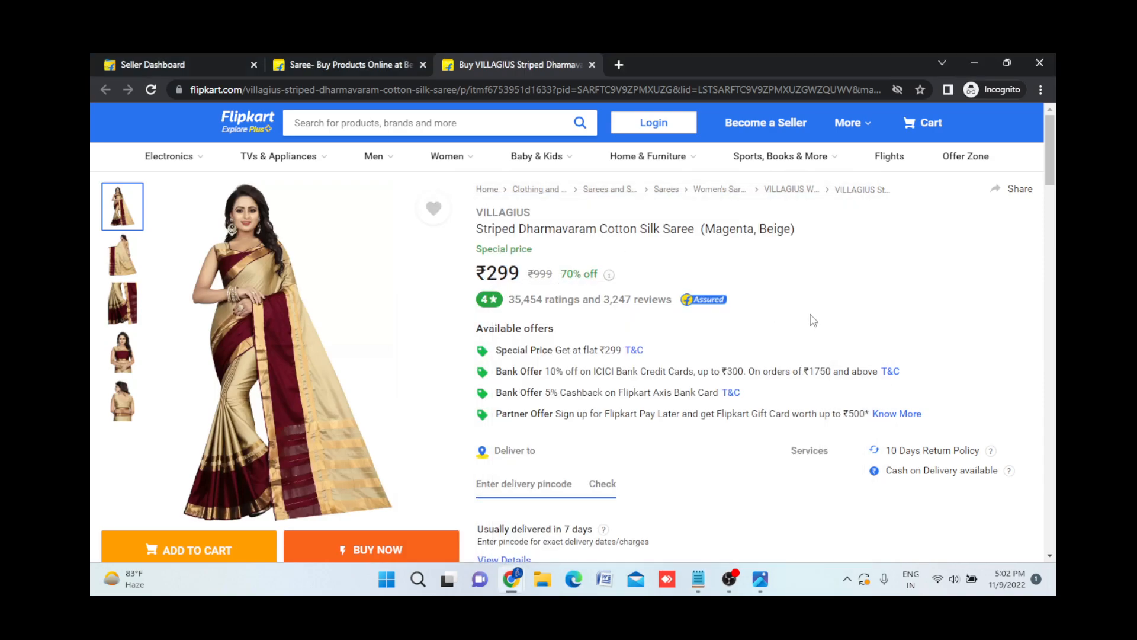
Review how the saree title is composed, highlighting the full title, the bracketed colours, and the word "Striped"
drag(477, 228, 821, 240)
click(820, 239)
drag(703, 230, 795, 229)
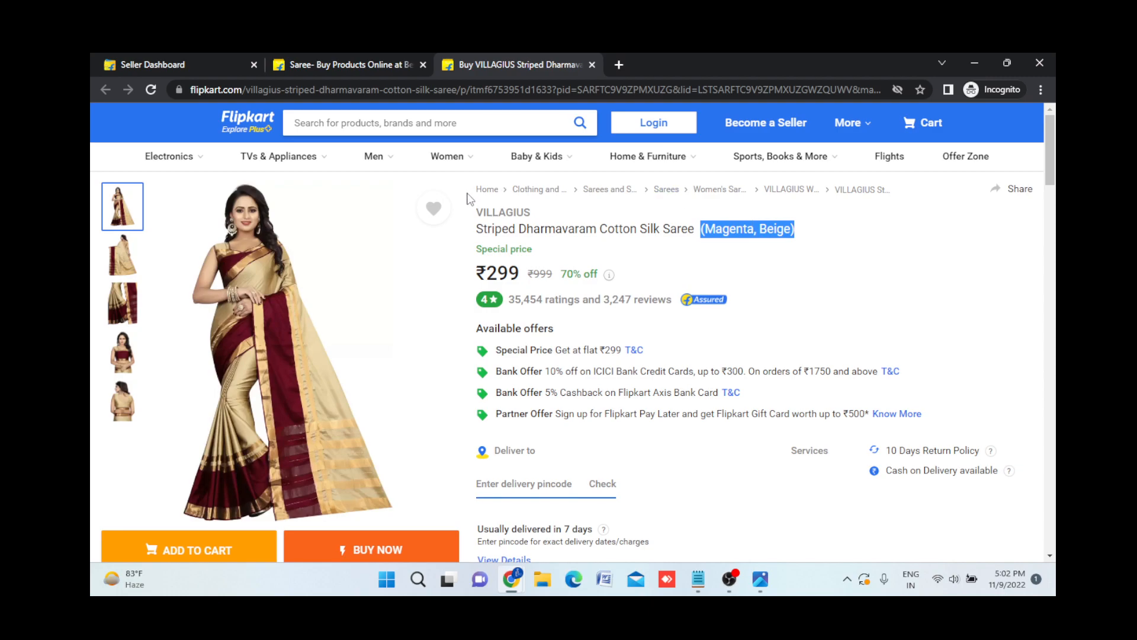
click(483, 230)
drag(484, 230, 517, 230)
click(519, 229)
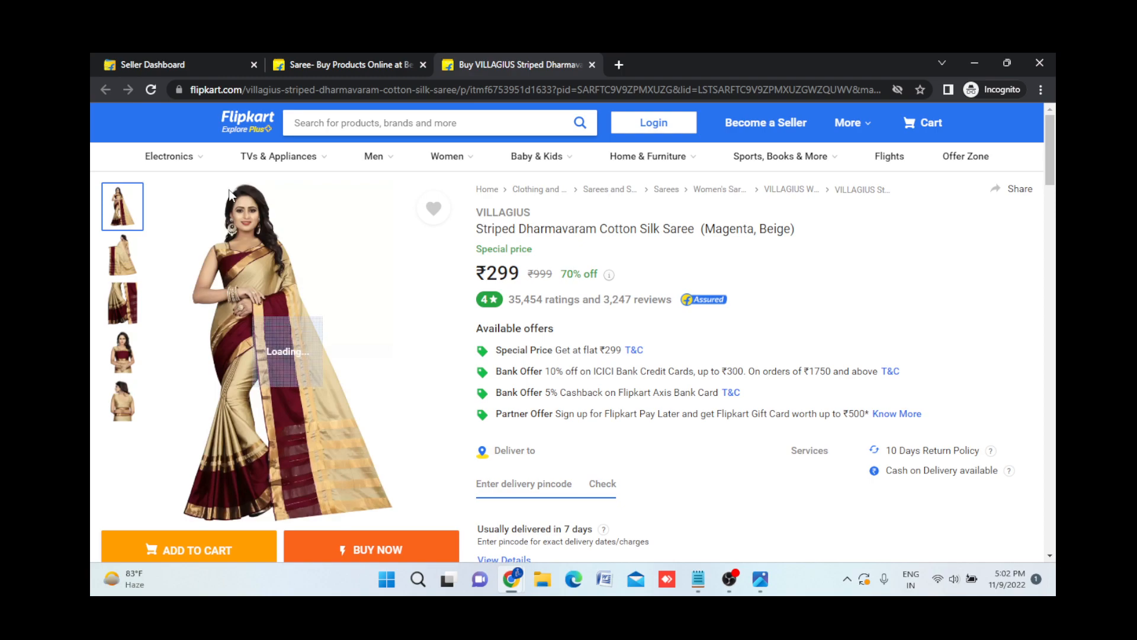
Browse further through the saree search results to compare product titles, and return to the VILLAGIUS saree page
click(328, 55)
scroll(549, 364, down, 10)
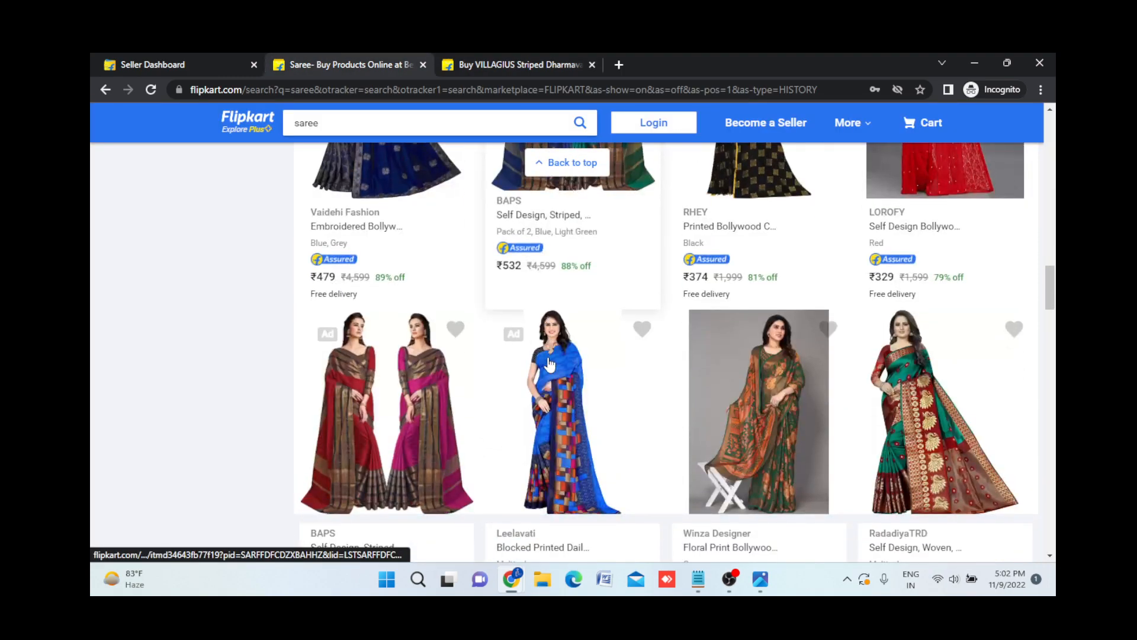
scroll(550, 364, down, 1)
scroll(550, 365, down, 3)
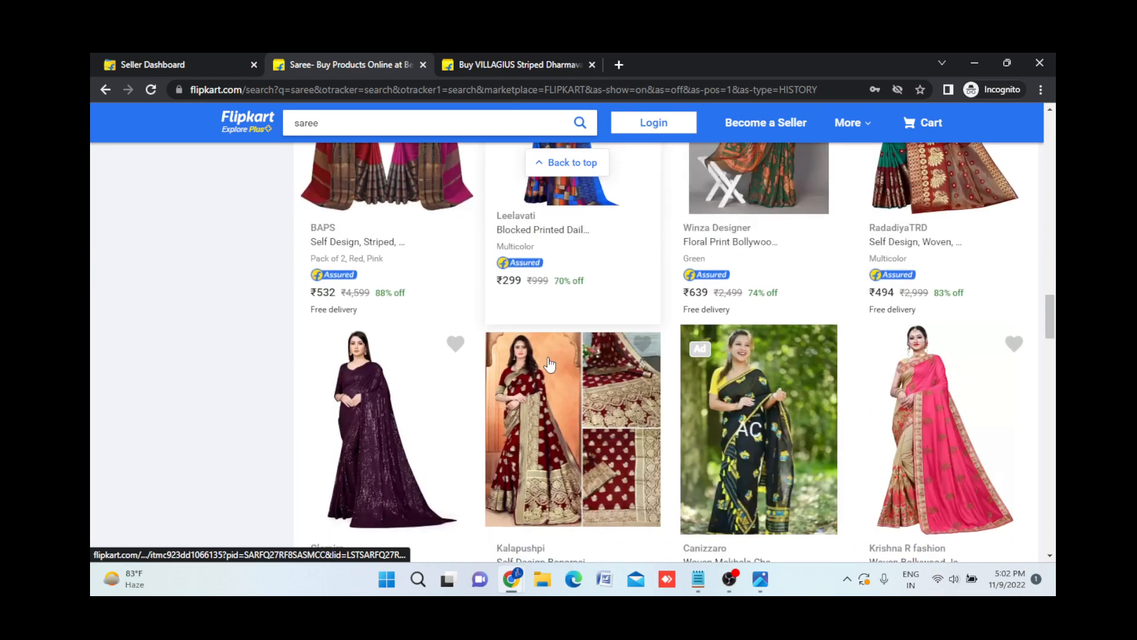
scroll(550, 364, down, 7)
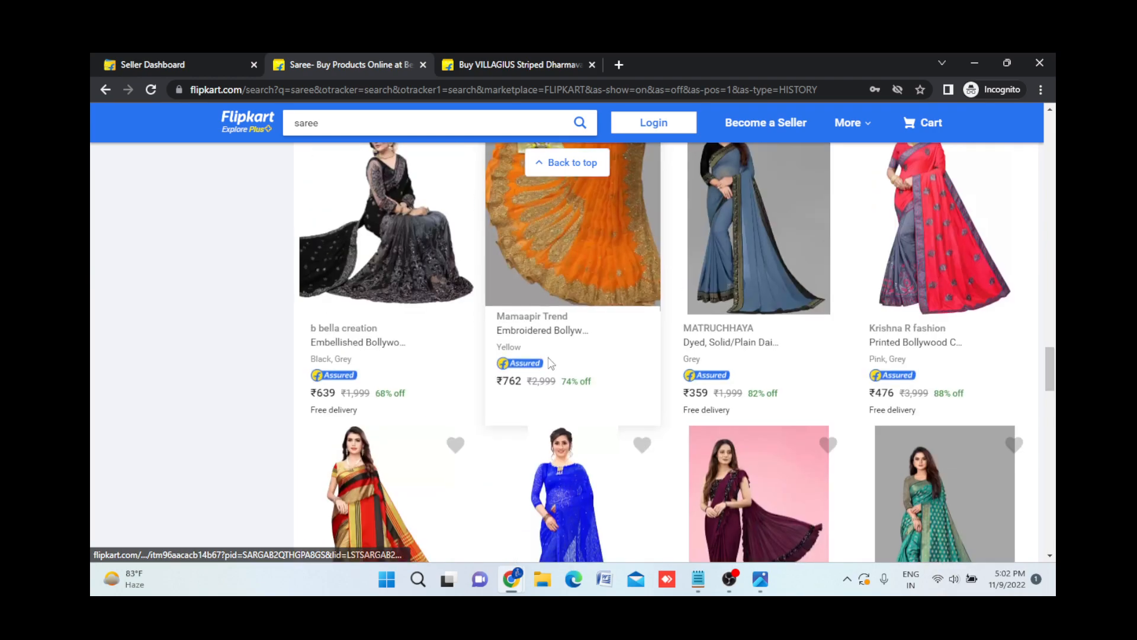
key(ctrl+Tab)
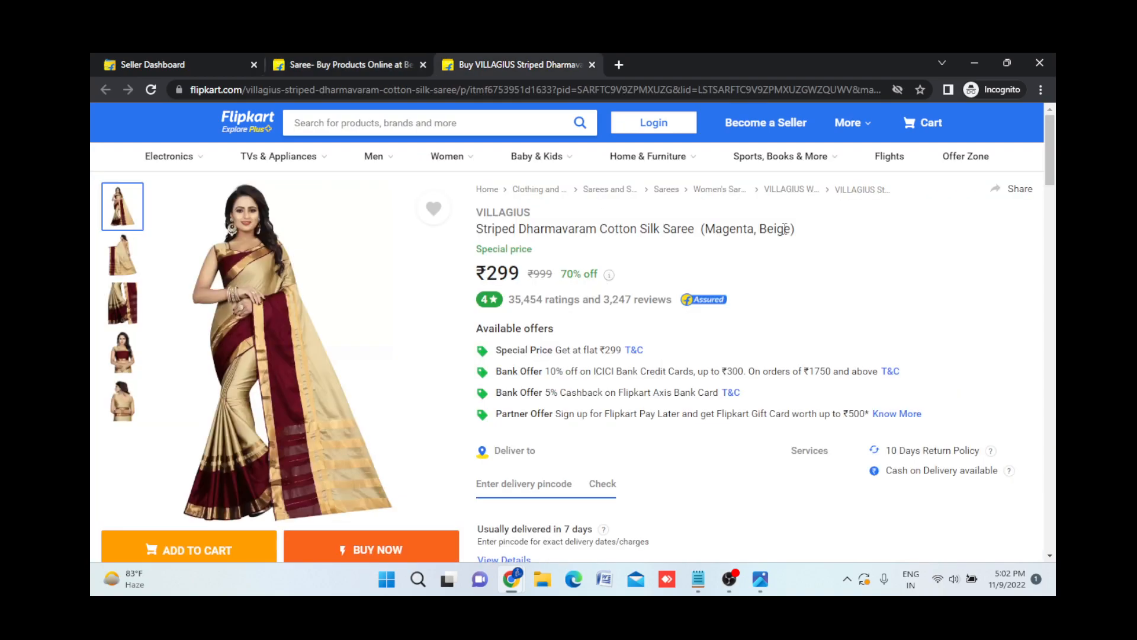
Re-examine the VILLAGIUS saree title, highlighting the complete title and its first word "Striped"
drag(785, 229, 481, 230)
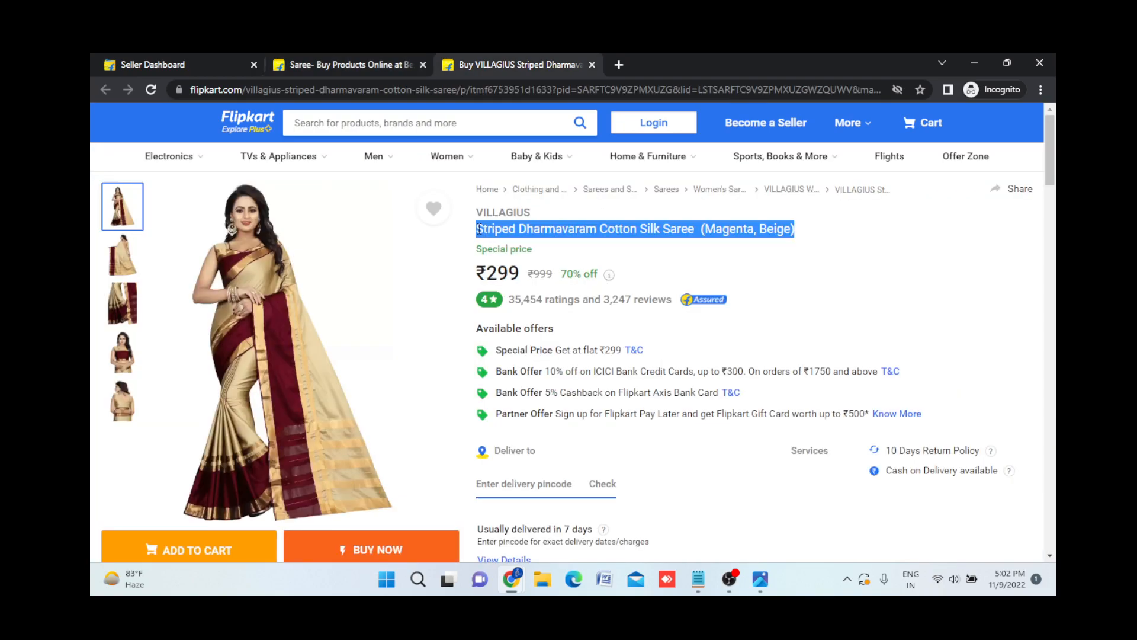
click(481, 230)
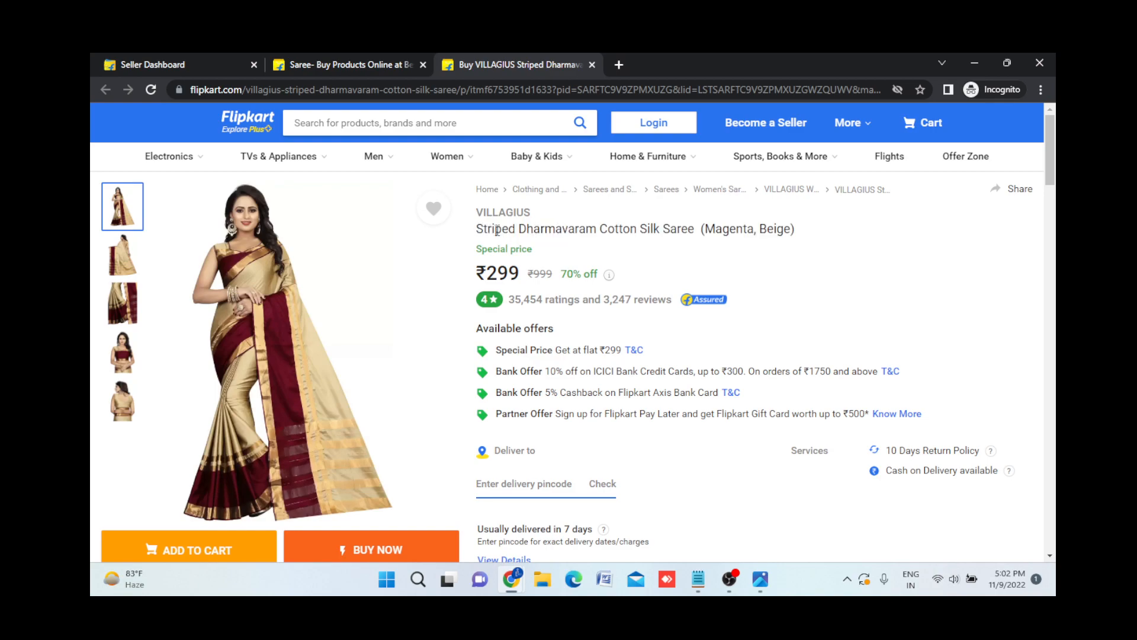
drag(516, 229, 477, 230)
click(517, 229)
drag(795, 231, 477, 231)
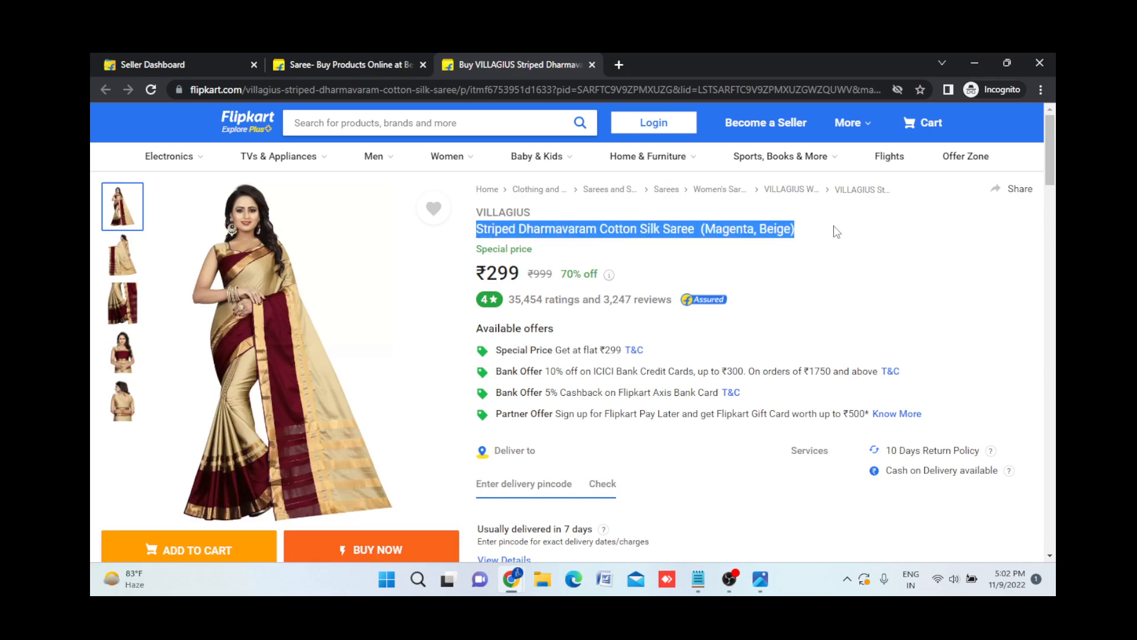
Clear the title highlight and browse the saree search results down to the page end and back to compare product titles
click(816, 229)
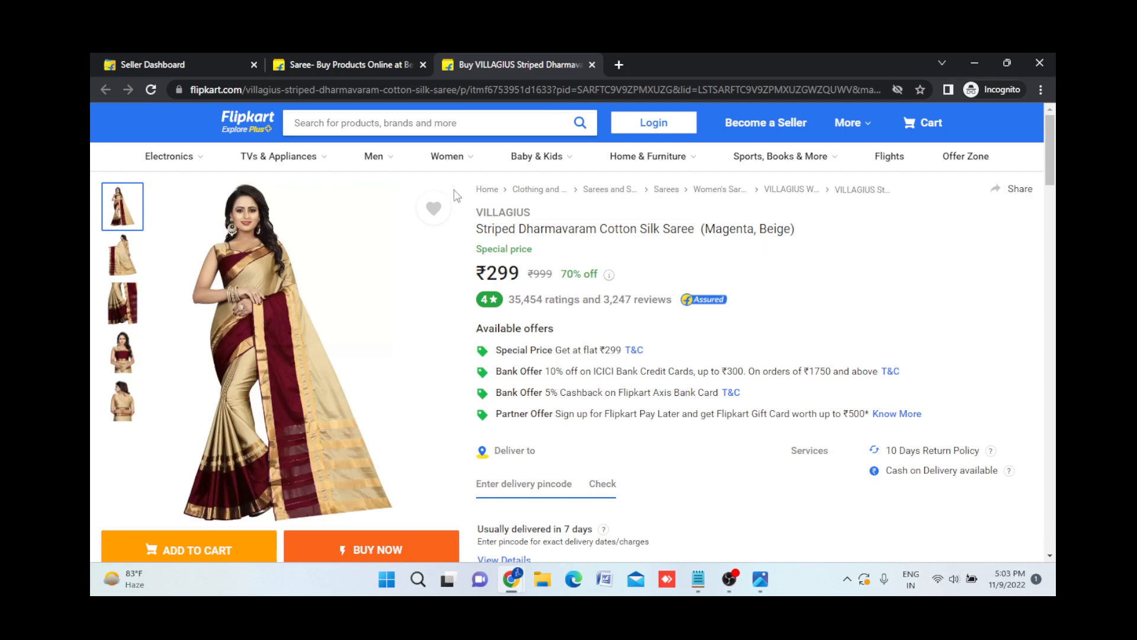
click(350, 59)
scroll(541, 406, down, 10)
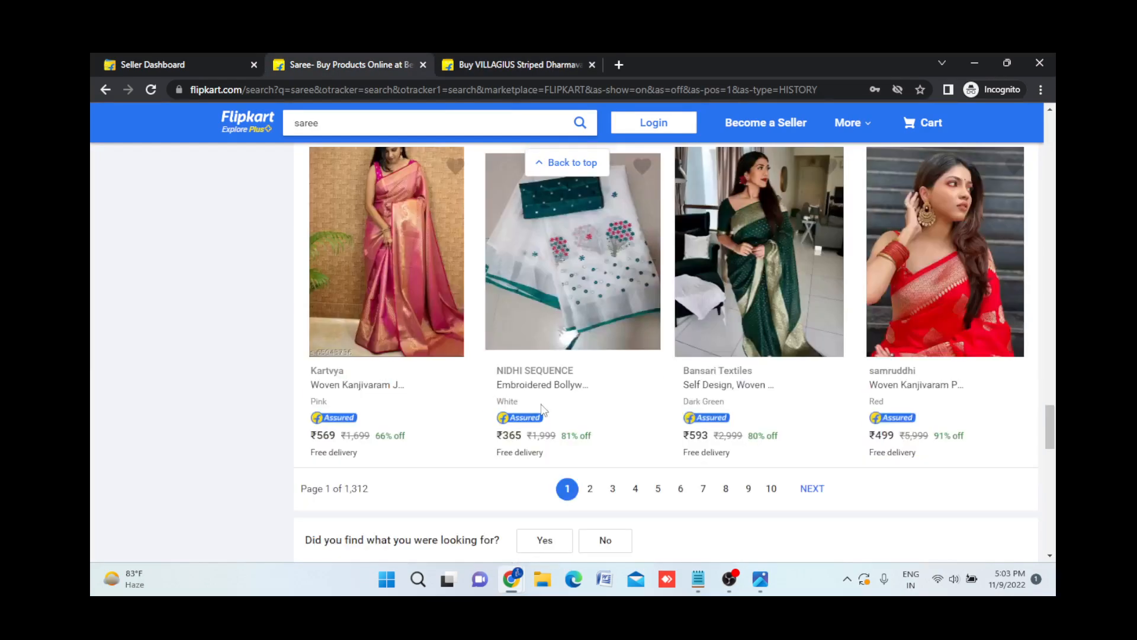
scroll(541, 408, down, 3)
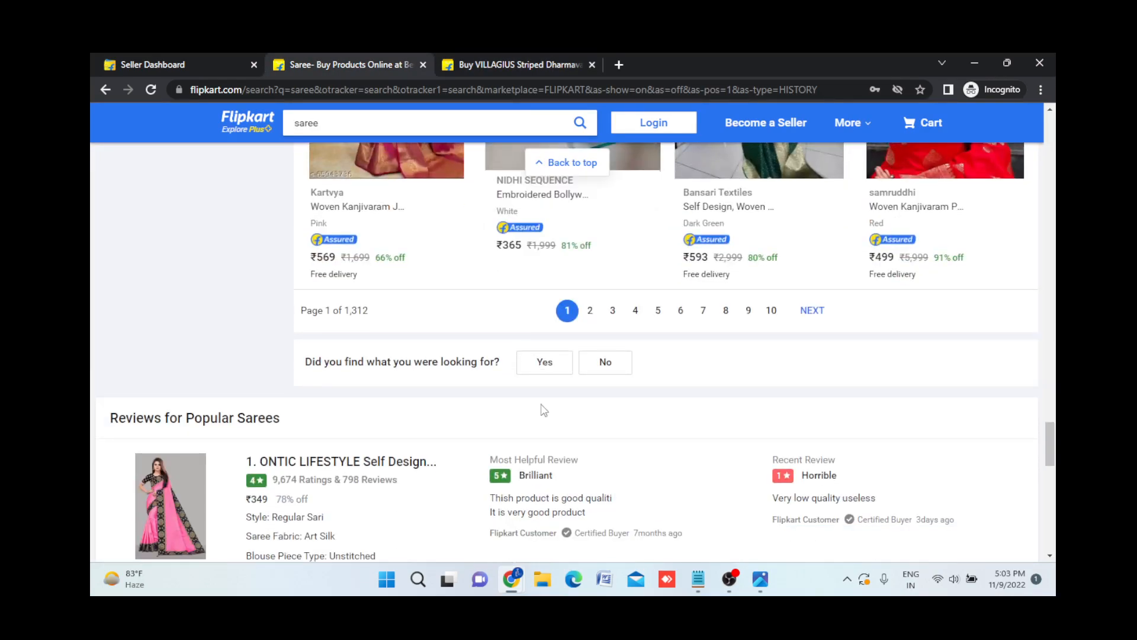
scroll(544, 410, up, 10)
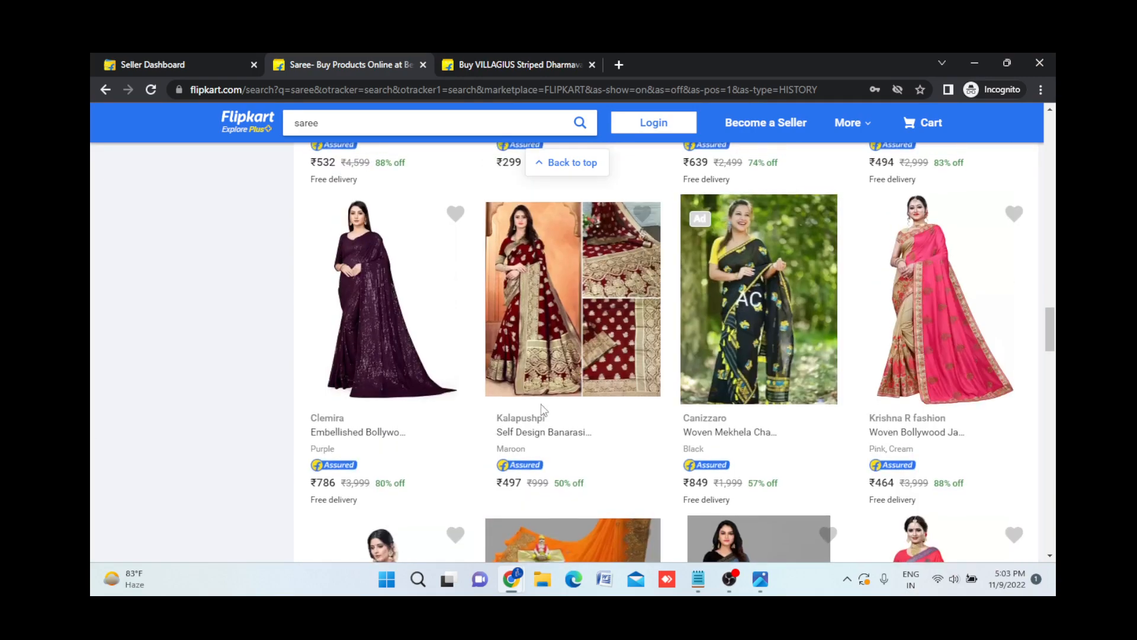
scroll(542, 410, up, 15)
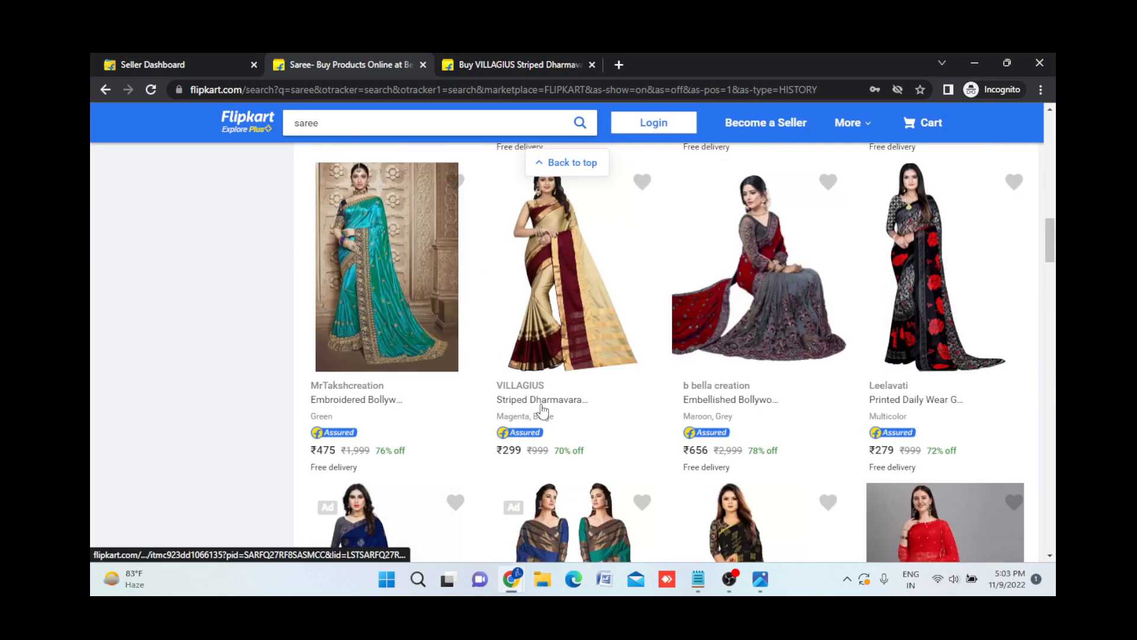
scroll(542, 410, up, 10)
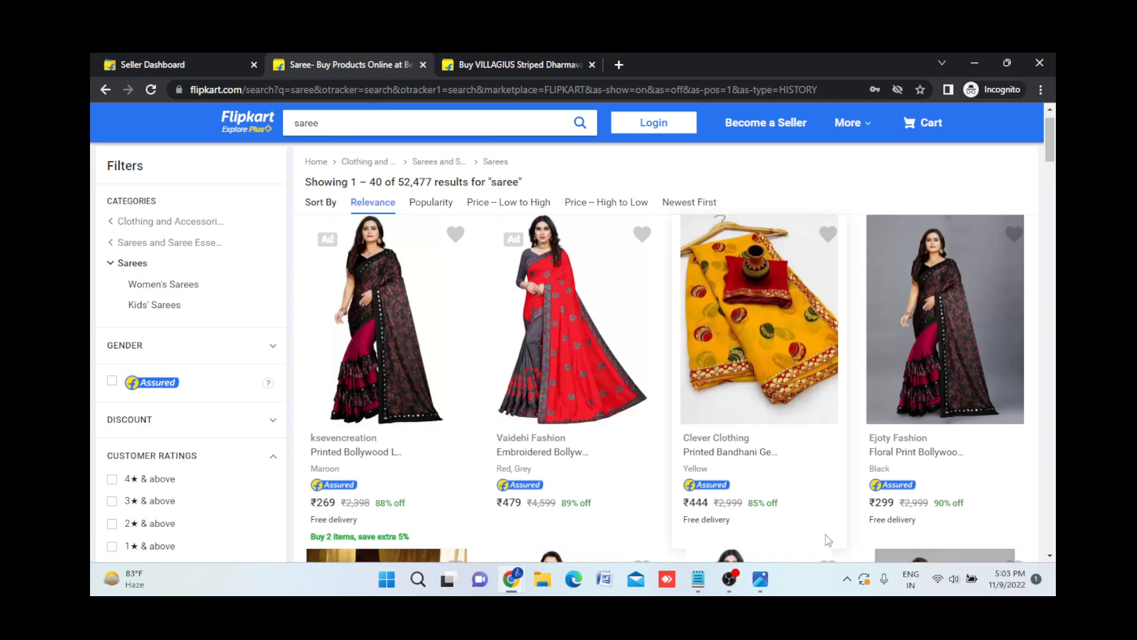
scroll(764, 539, down, 2)
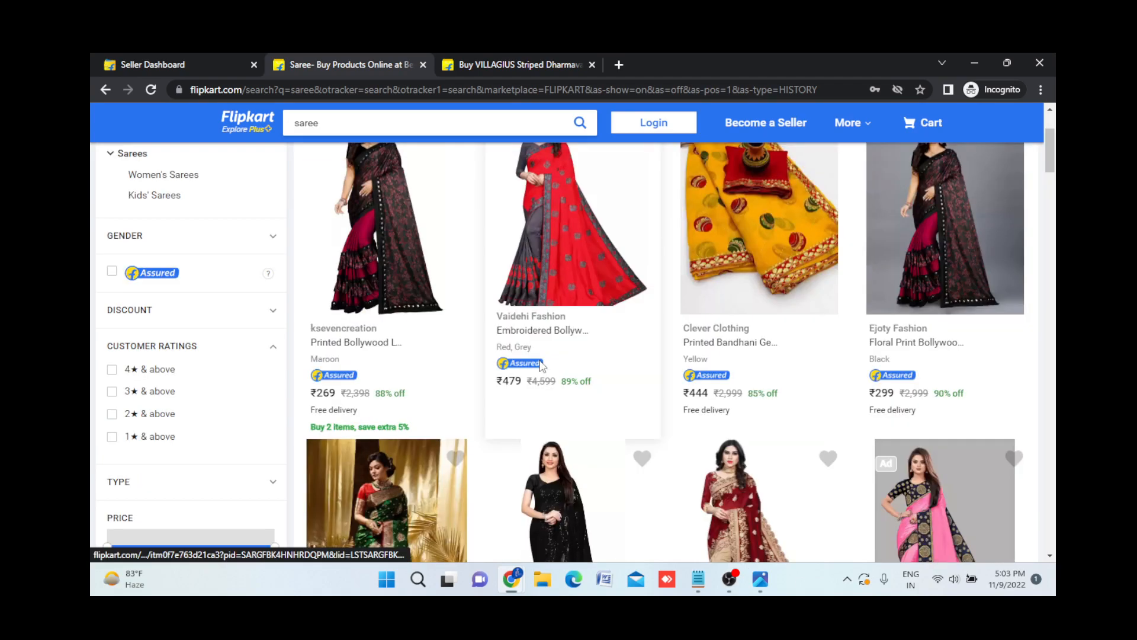
Switch to Photos to view the ULTRADART USB cable title screenshot, minimize it, and compare with the first saree results
click(761, 578)
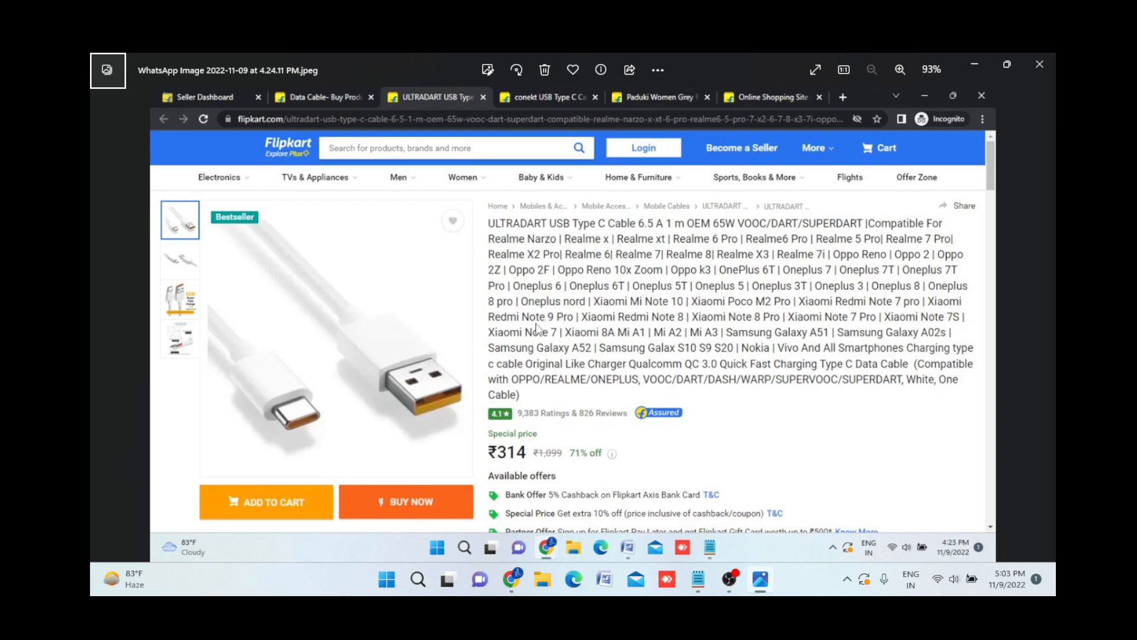
click(973, 66)
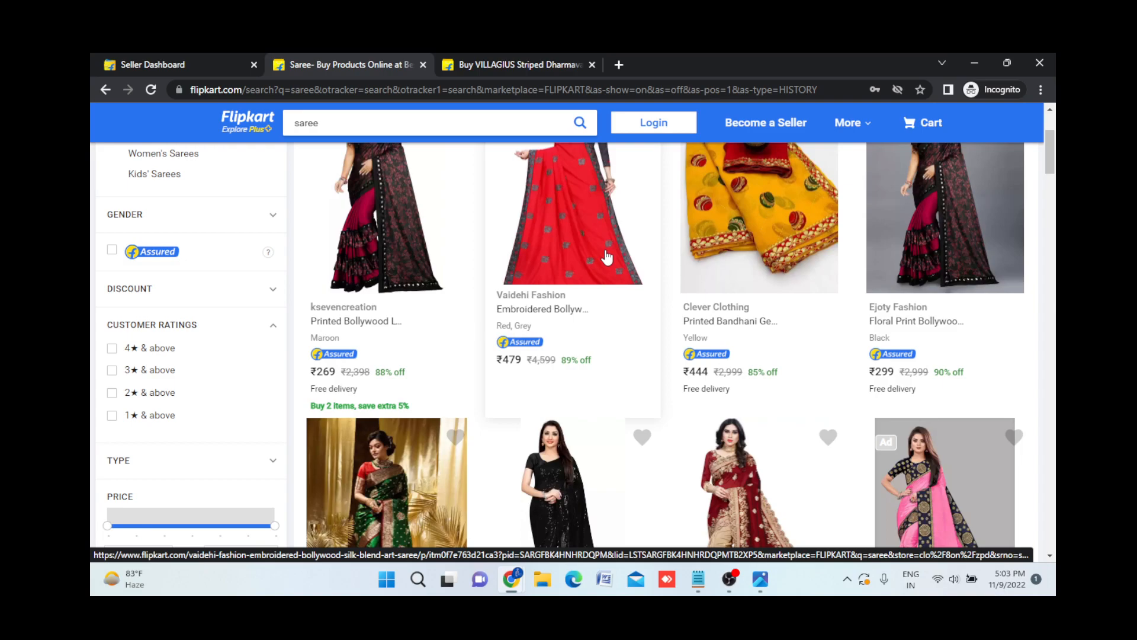
scroll(487, 367, up, 3)
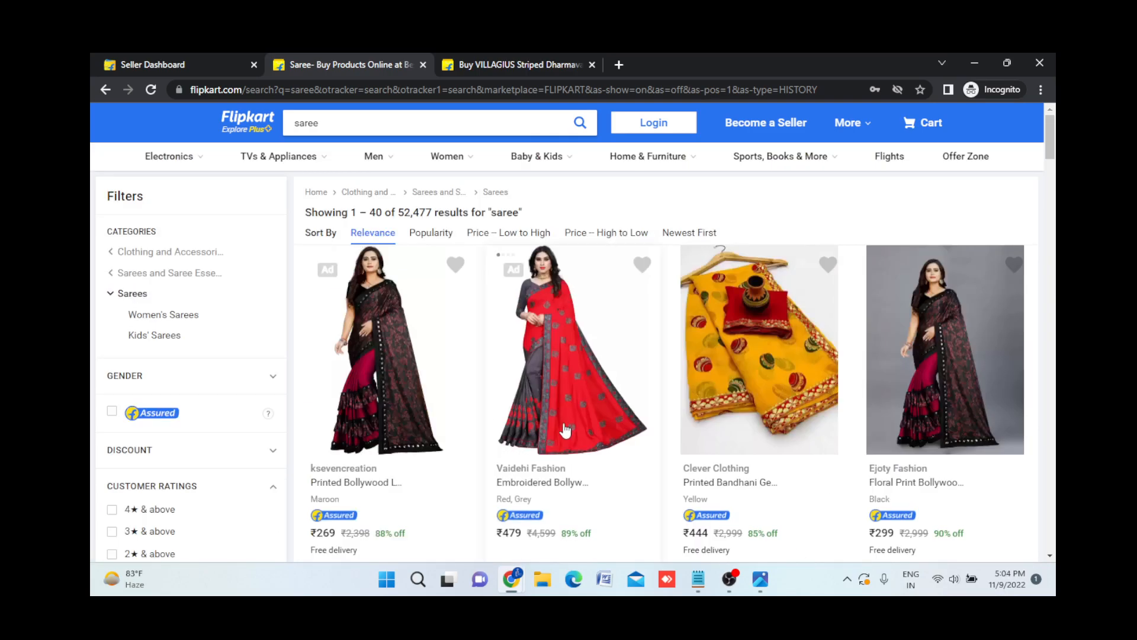
scroll(565, 426, down, 1)
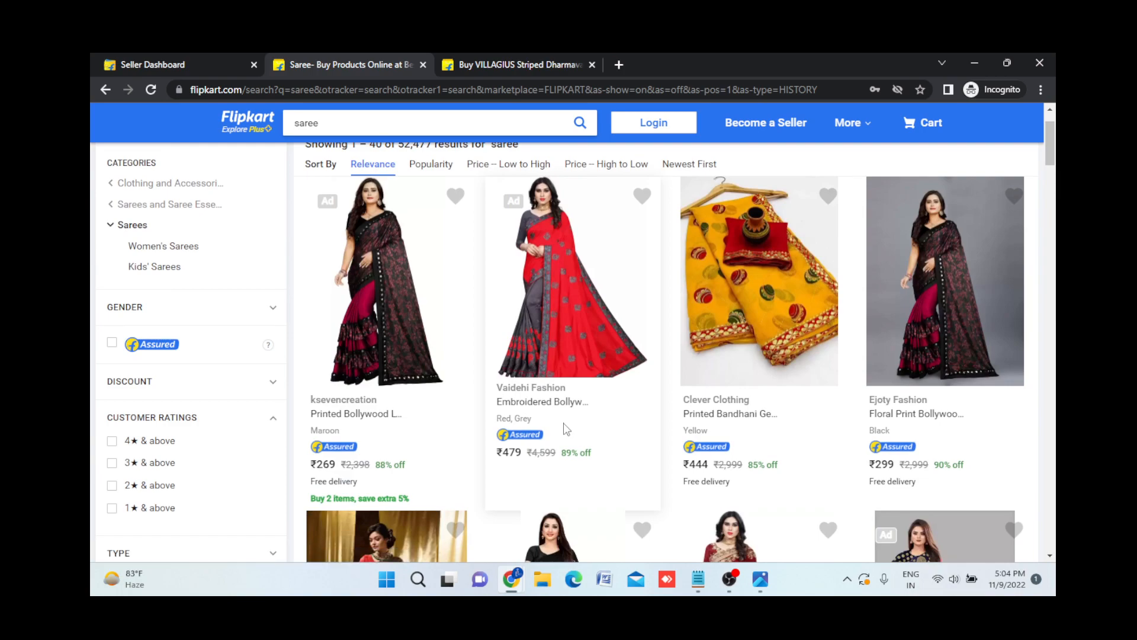
scroll(567, 428, down, 2)
scroll(566, 430, up, 2)
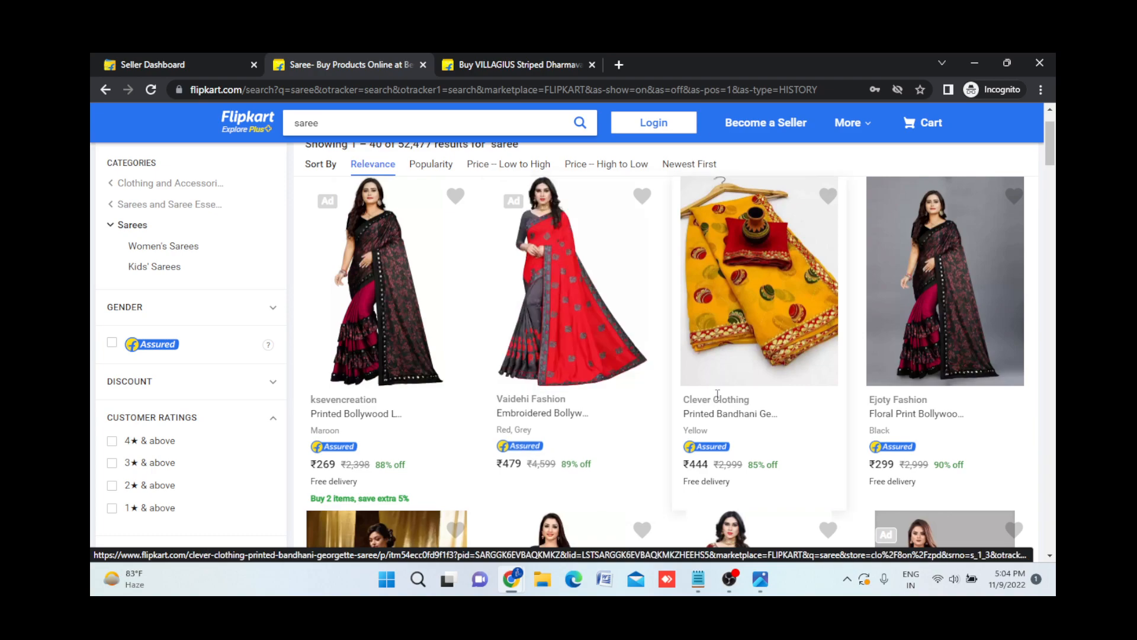
Review the cable title screenshot again alongside the Notepad title notes, minimize both, and return to the saree results in Chrome
click(763, 581)
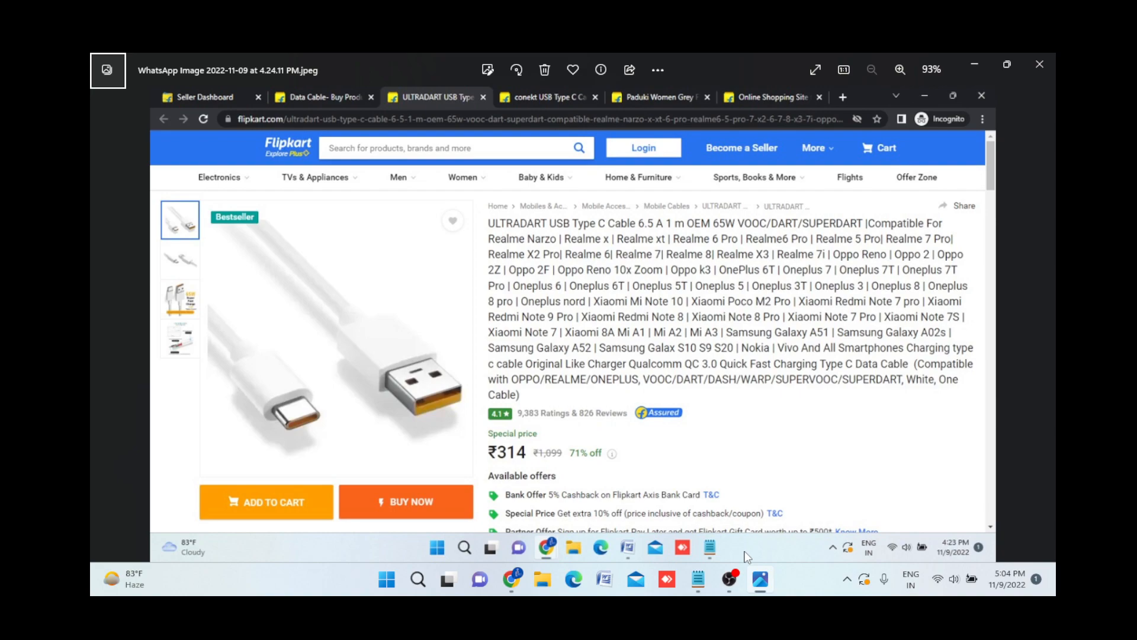
click(699, 583)
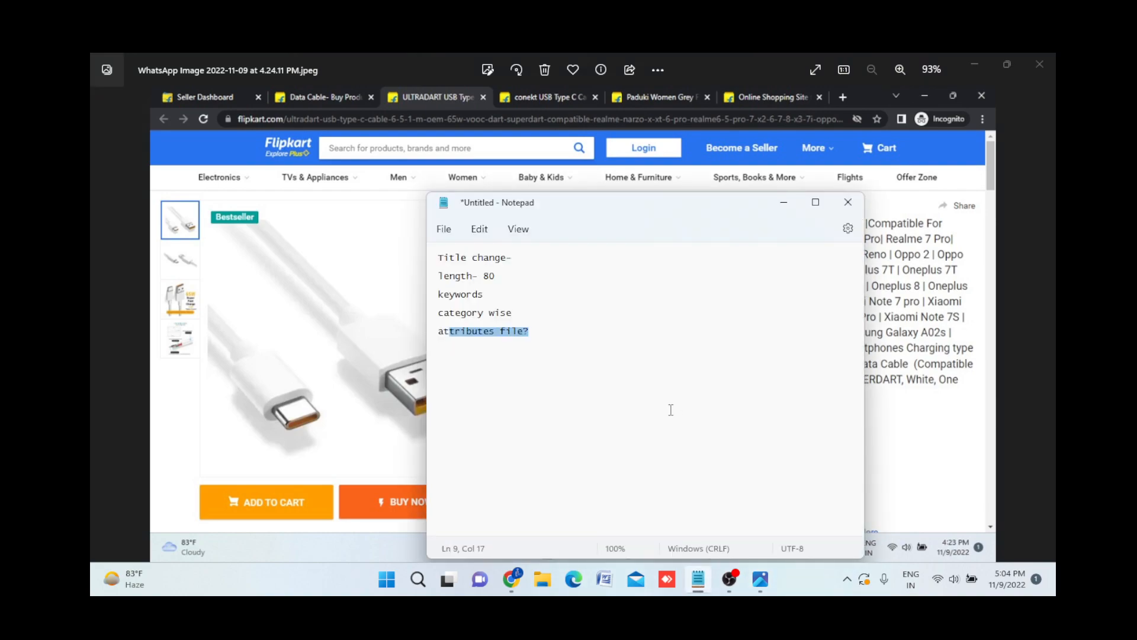
click(784, 202)
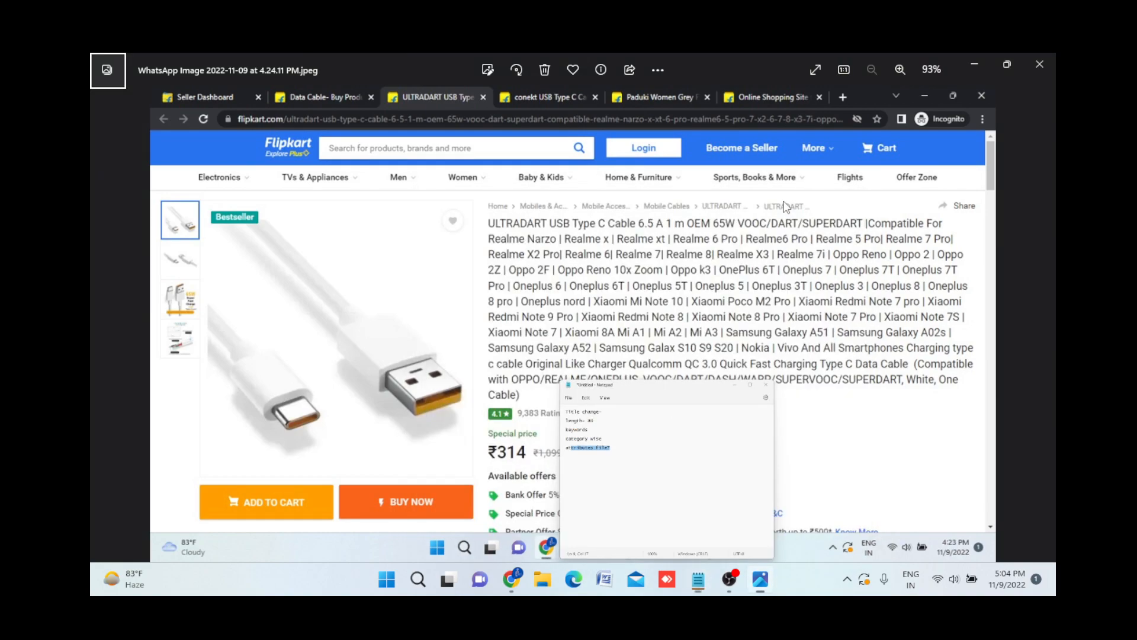
click(977, 63)
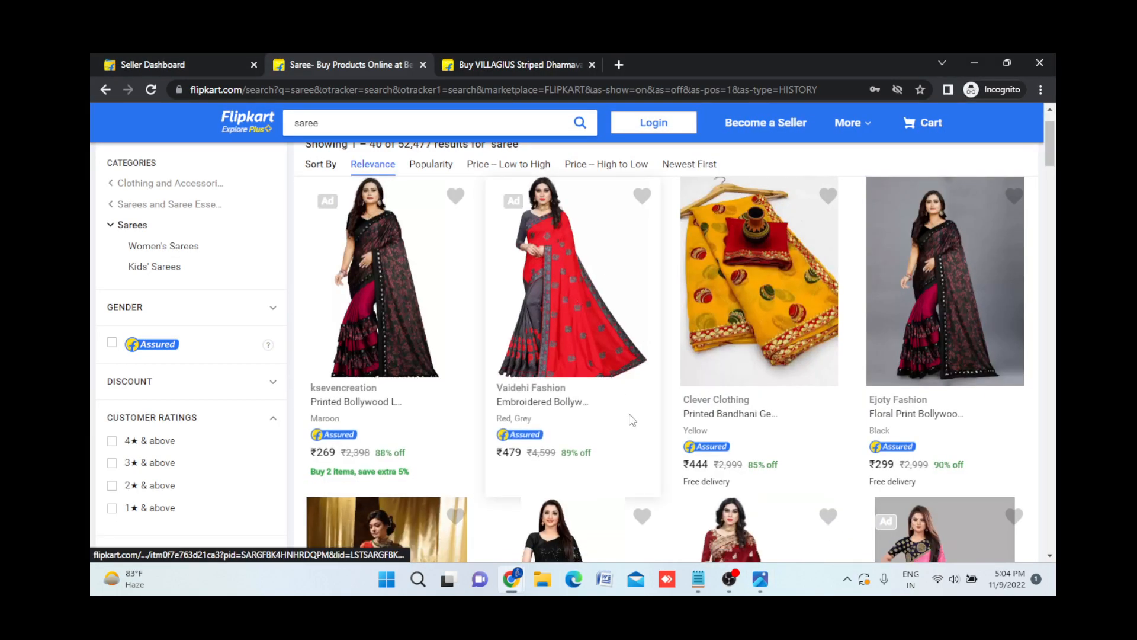
mouse_move(513, 588)
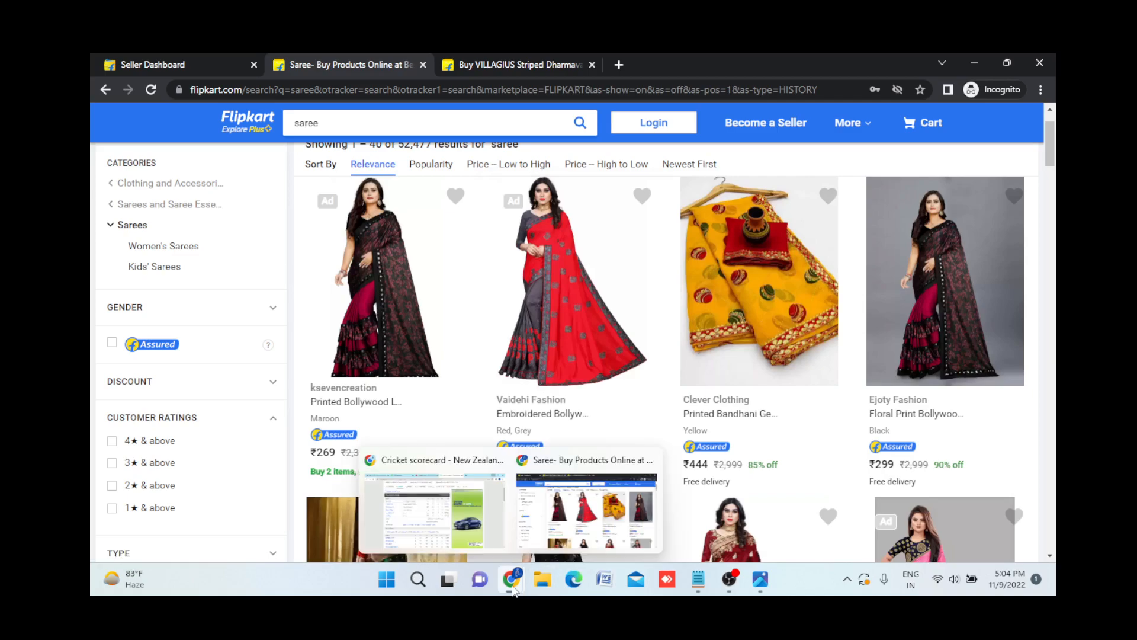
click(571, 516)
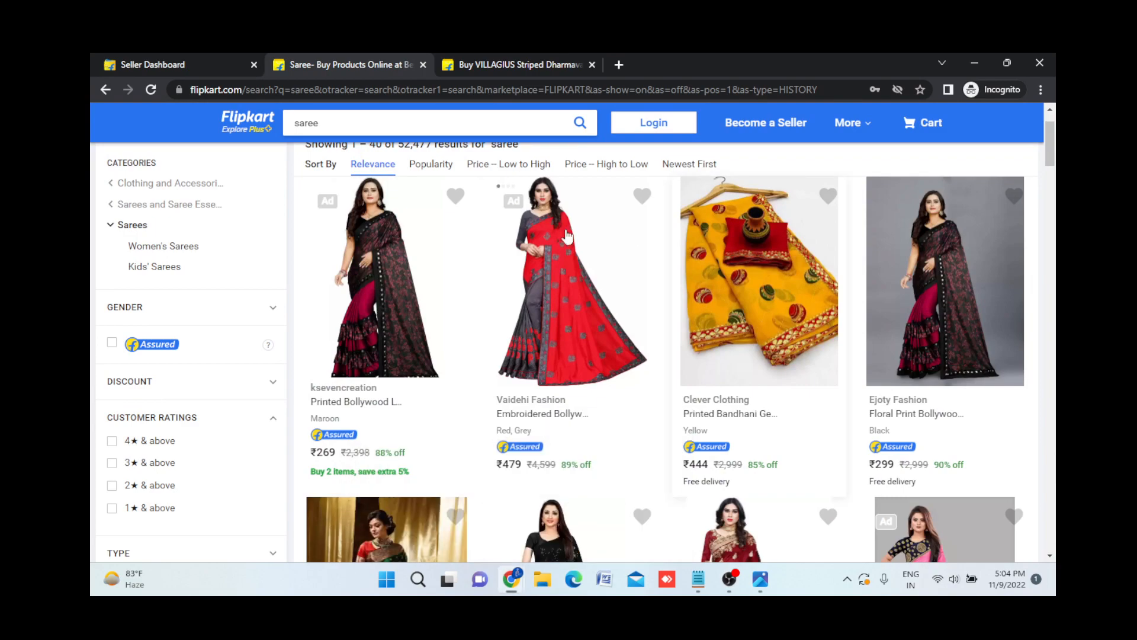
Switch to the seller dashboard and open the catalog of the tempered glass listing with SKU tdtmedmint11 for editing
click(172, 64)
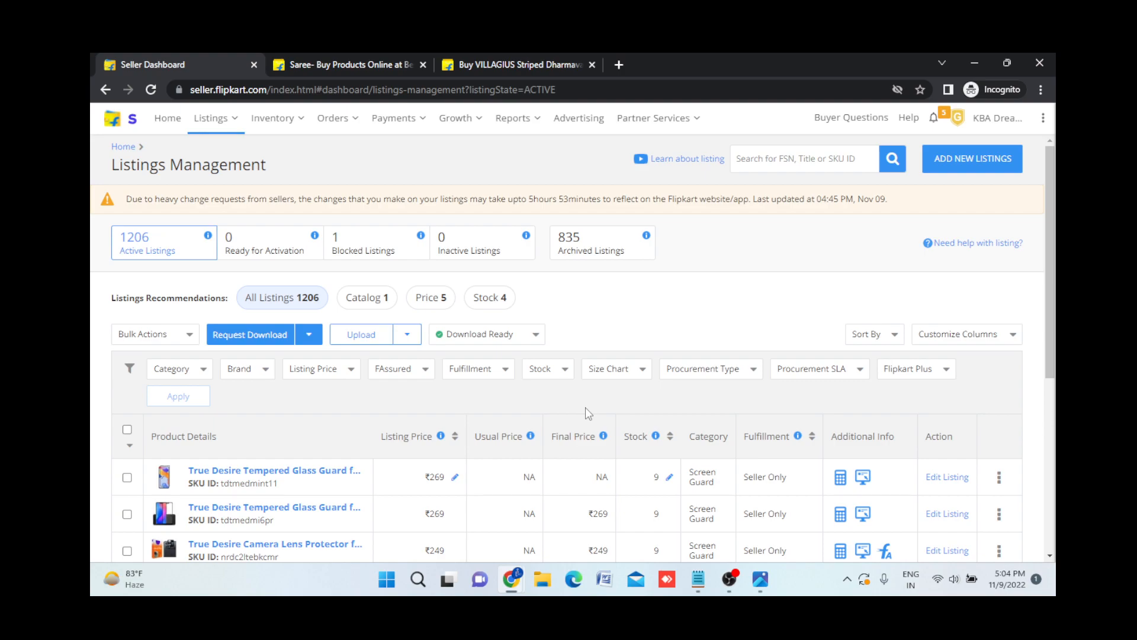
scroll(586, 409, down, 3)
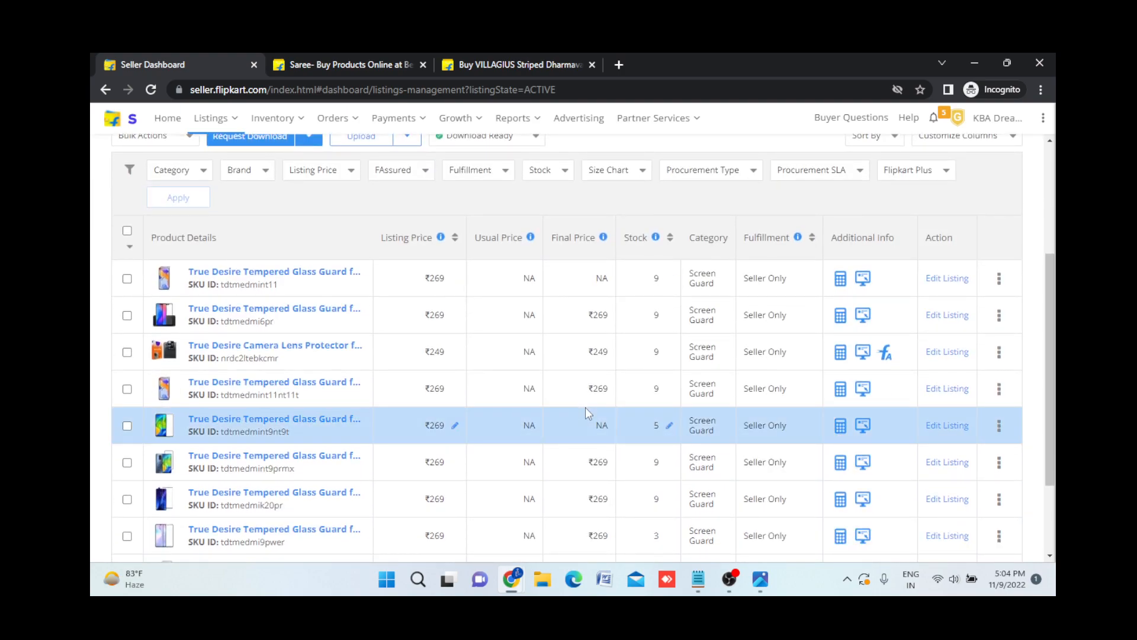
scroll(586, 407, up, 3)
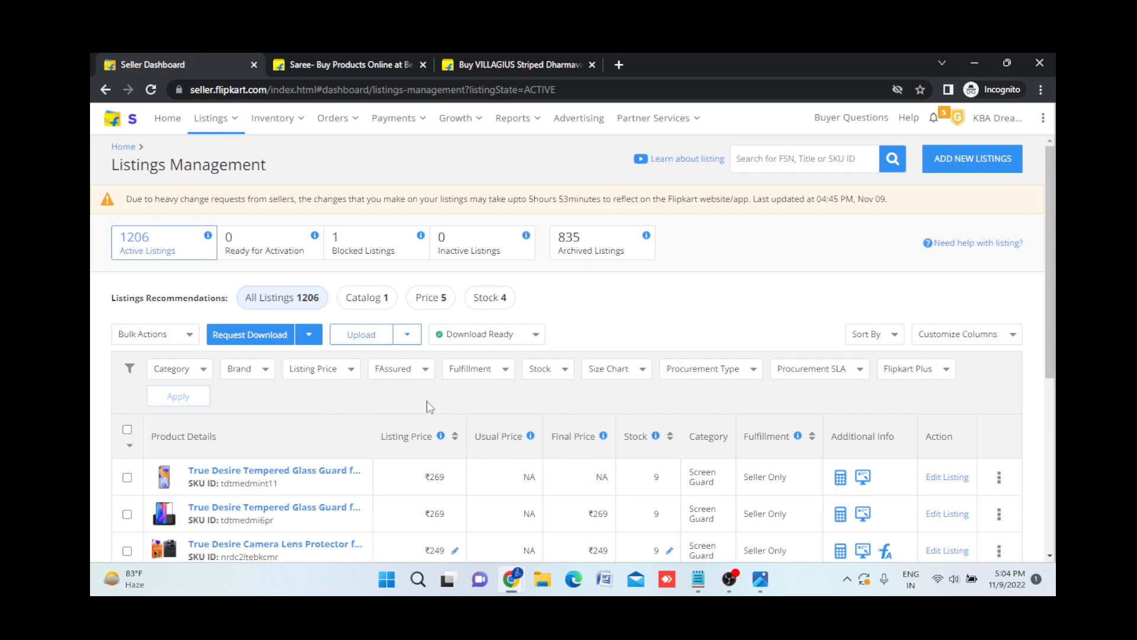
scroll(486, 411, down, 3)
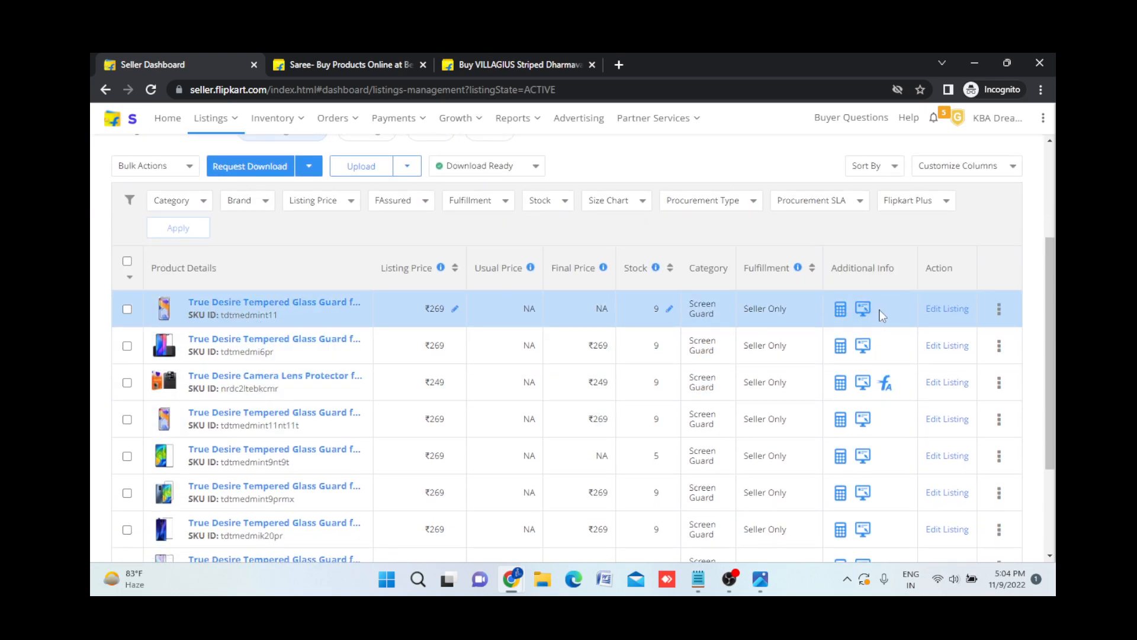
click(999, 311)
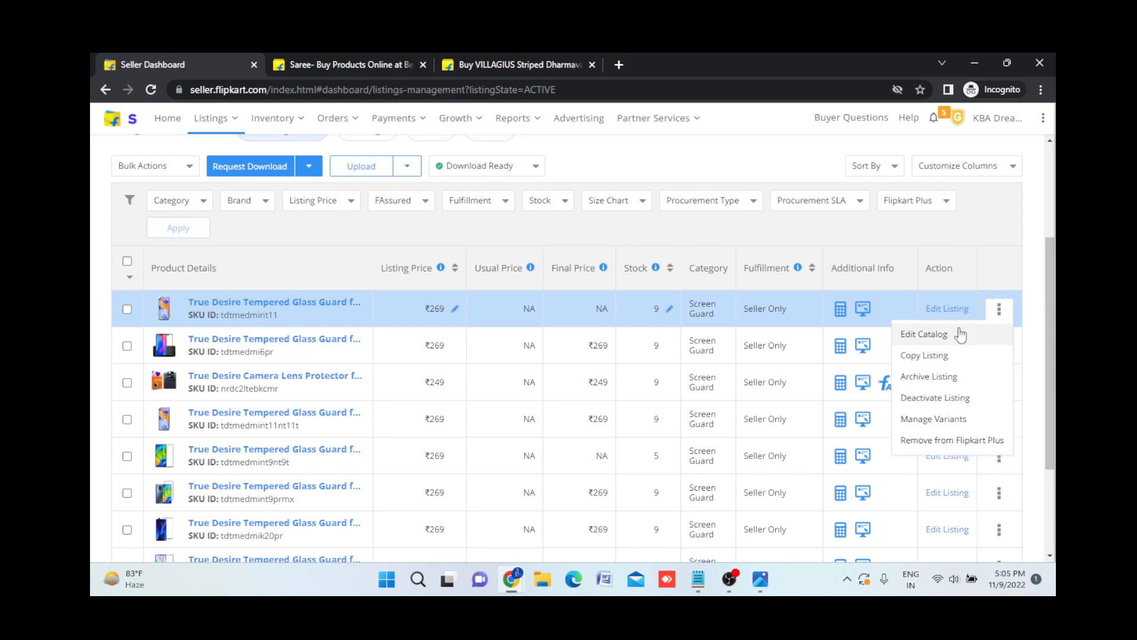
click(928, 342)
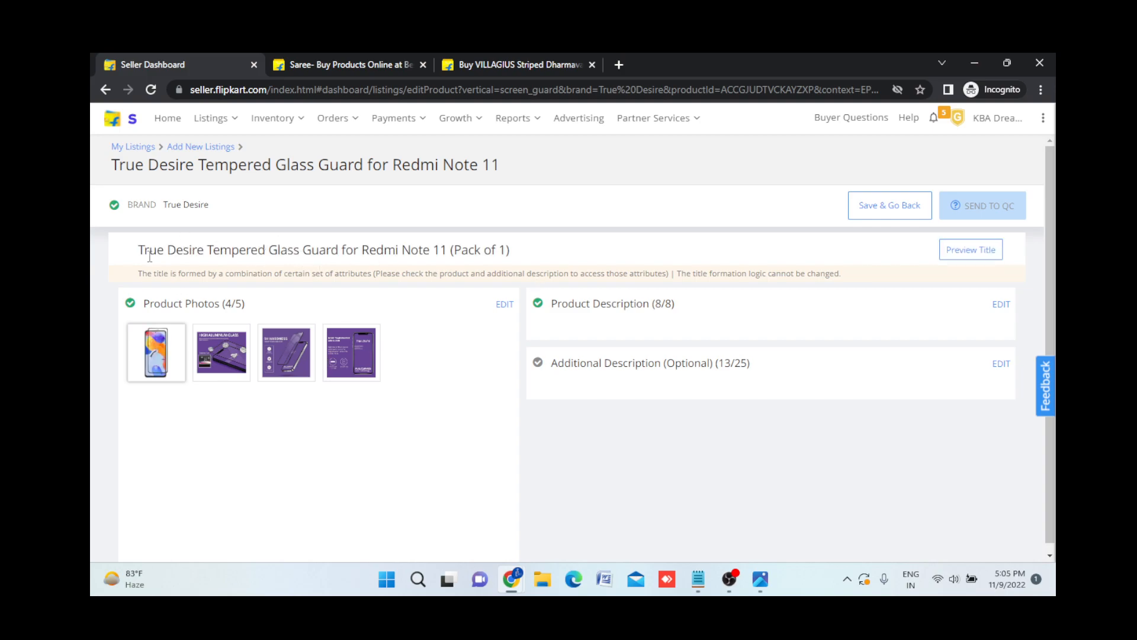
Review how the tempered glass listing's title is composed, highlighting the full title, the brand, and "Pack of 1"
drag(140, 251, 511, 263)
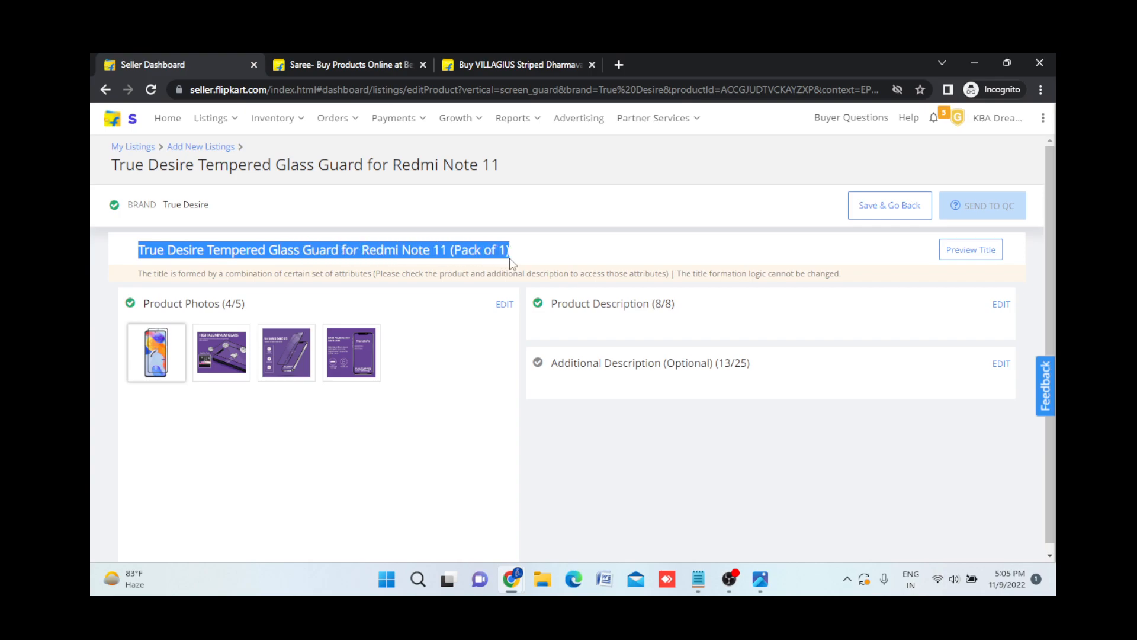
click(519, 259)
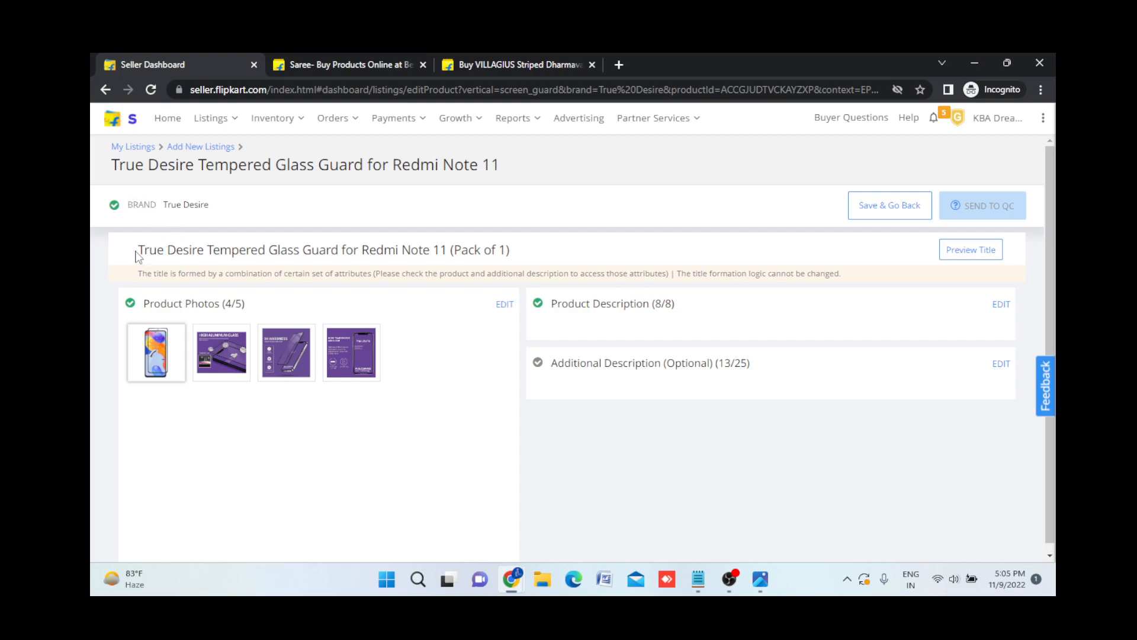
drag(137, 250, 535, 264)
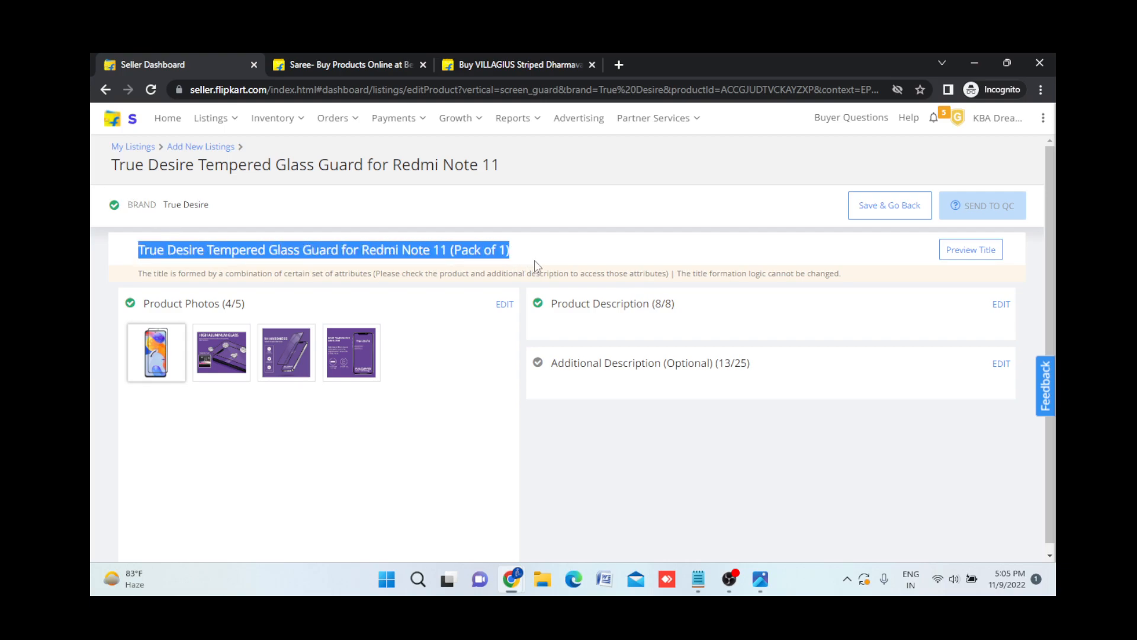
click(534, 261)
drag(210, 204, 162, 205)
drag(138, 249, 510, 253)
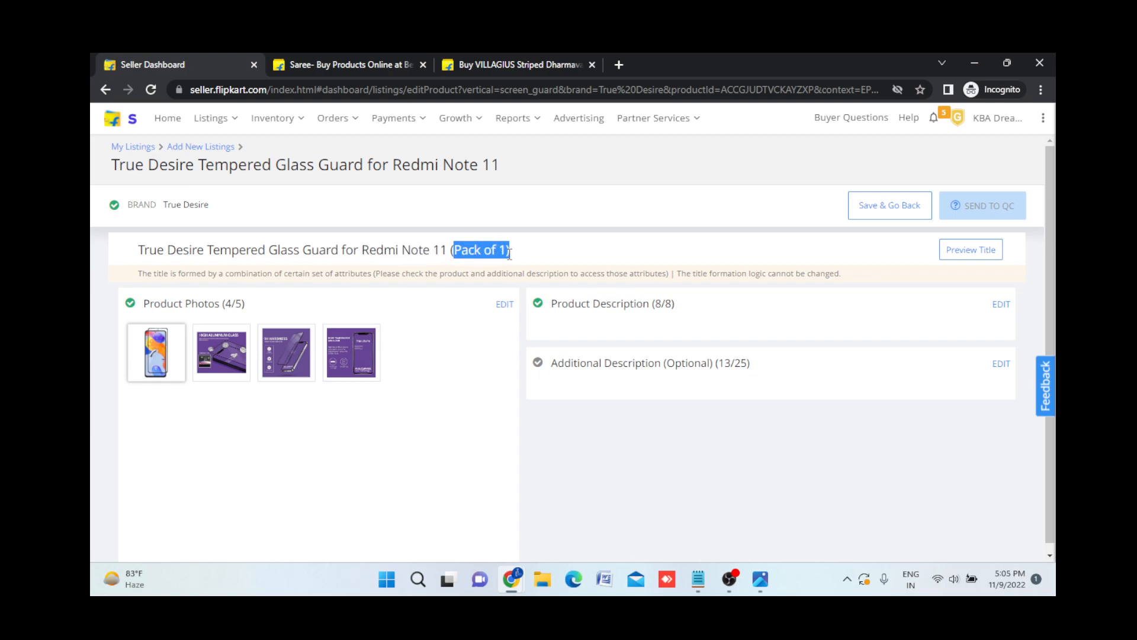
click(525, 260)
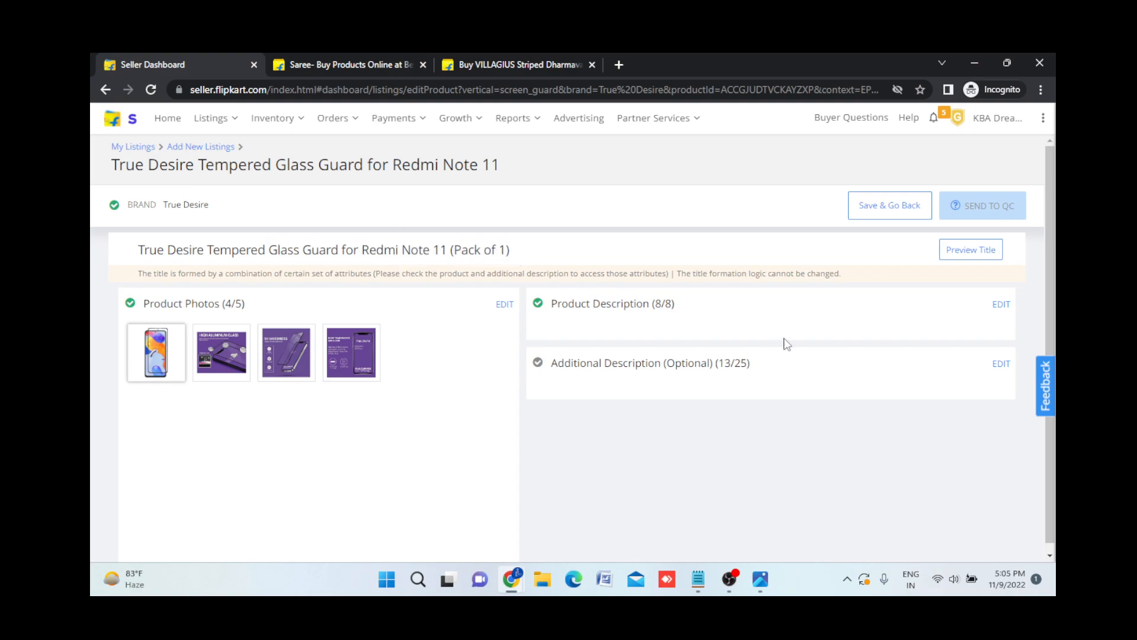
Open the Product Description for editing and examine which attributes make up the title, highlighting the legend "Attributes that can make up title"
click(1001, 308)
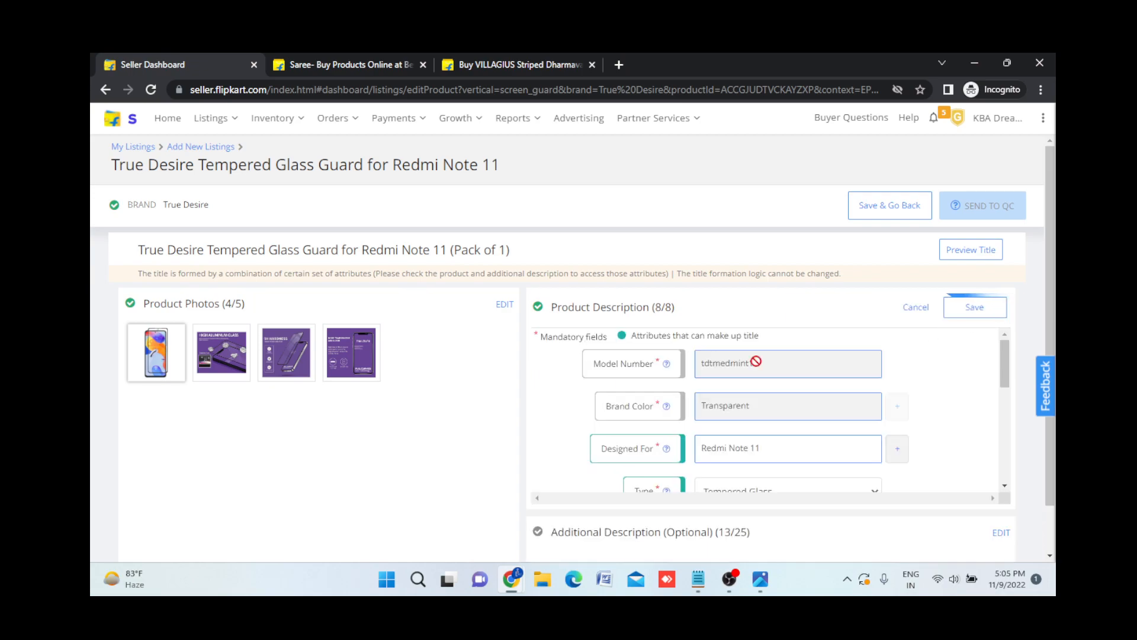
drag(633, 335, 762, 341)
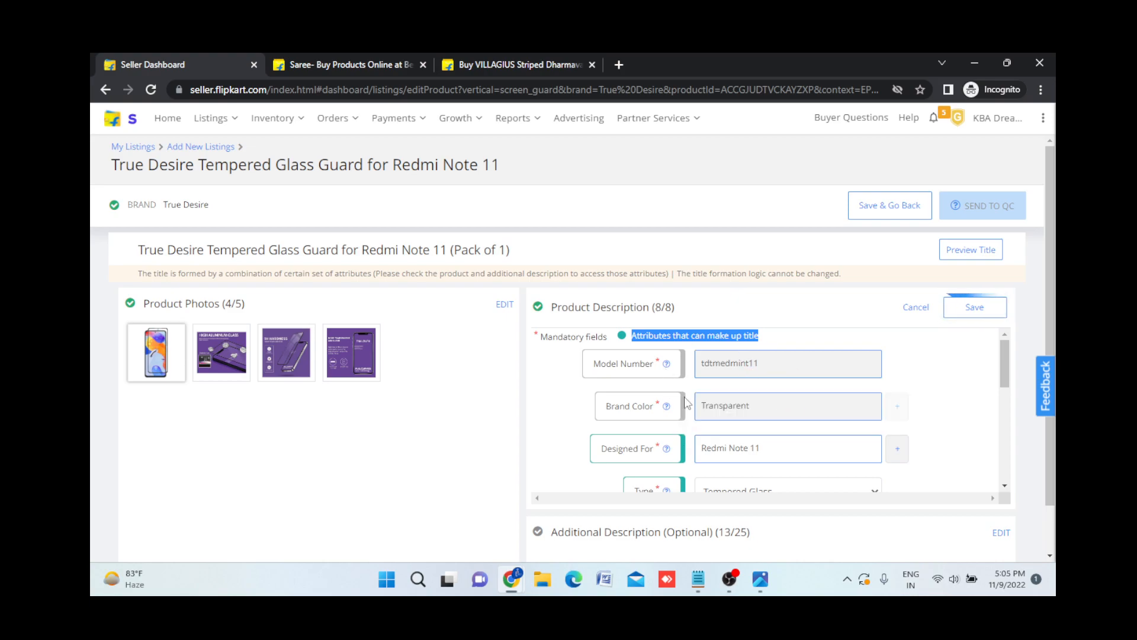
scroll(716, 396, down, 1)
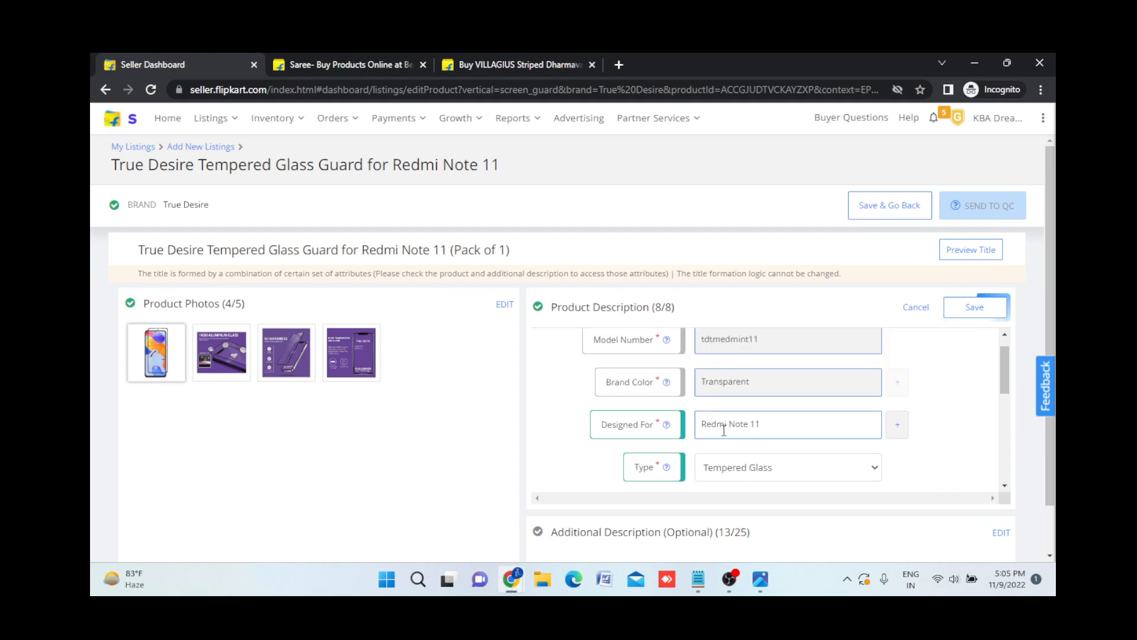
scroll(724, 426, up, 1)
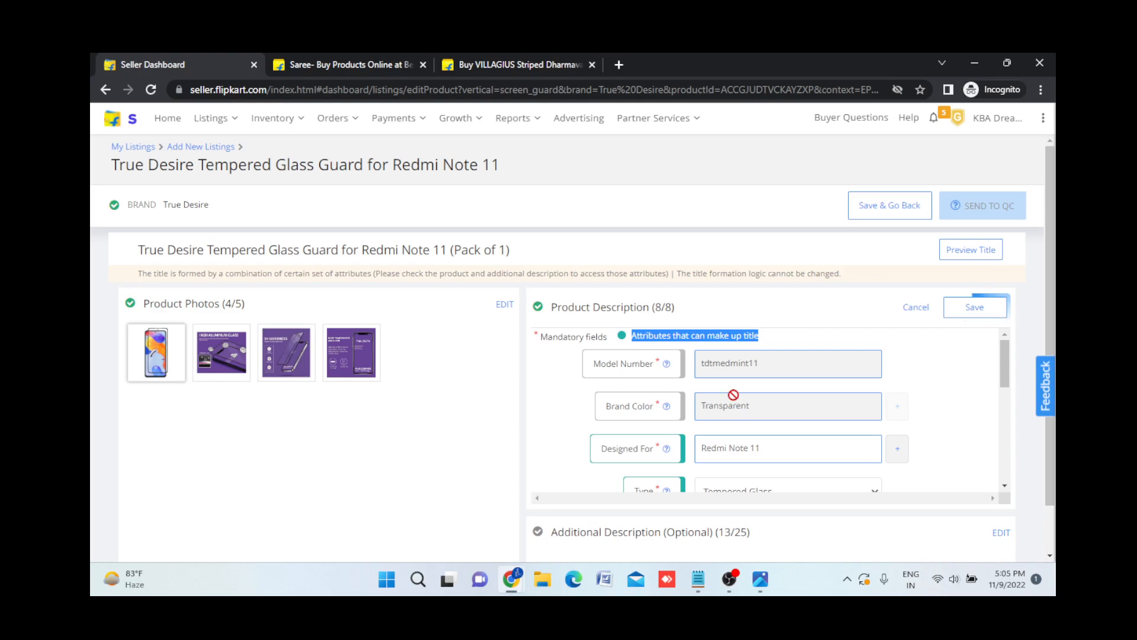
scroll(731, 405, down, 1)
scroll(731, 405, down, 2)
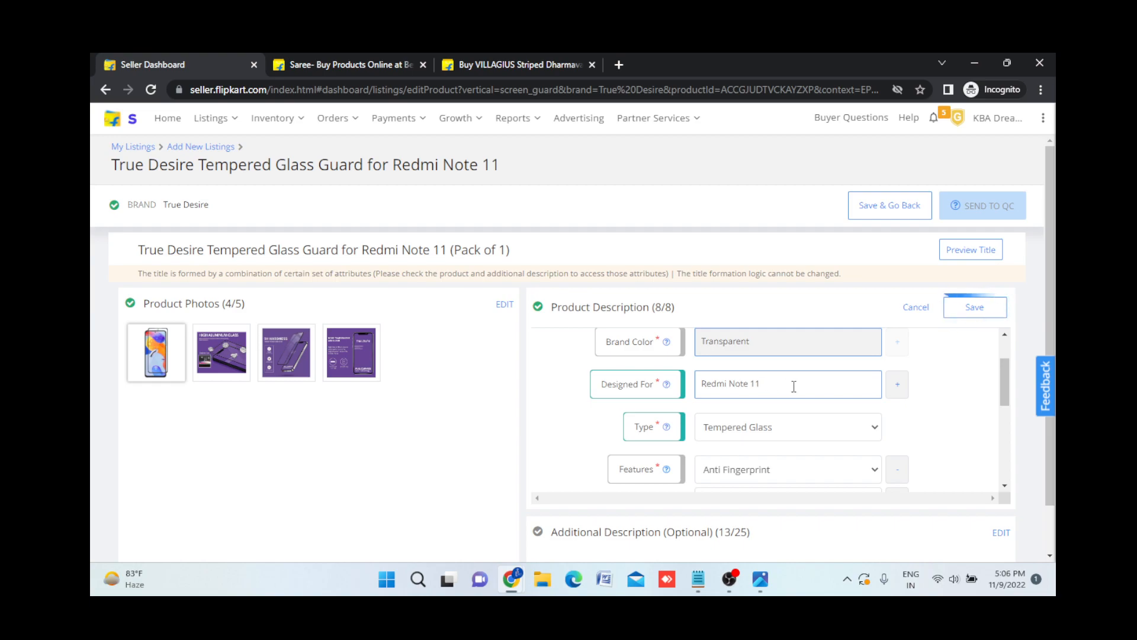
Delete text from the Designed For value, preview the listing title, and highlight the model portion after "Redmi"
key(BackSpace)
click(969, 249)
drag(401, 250, 450, 250)
click(546, 260)
View the saved image of the ULTRADART USB cable listing's long title, and set the Designed For value to Redmi Note 11
click(760, 582)
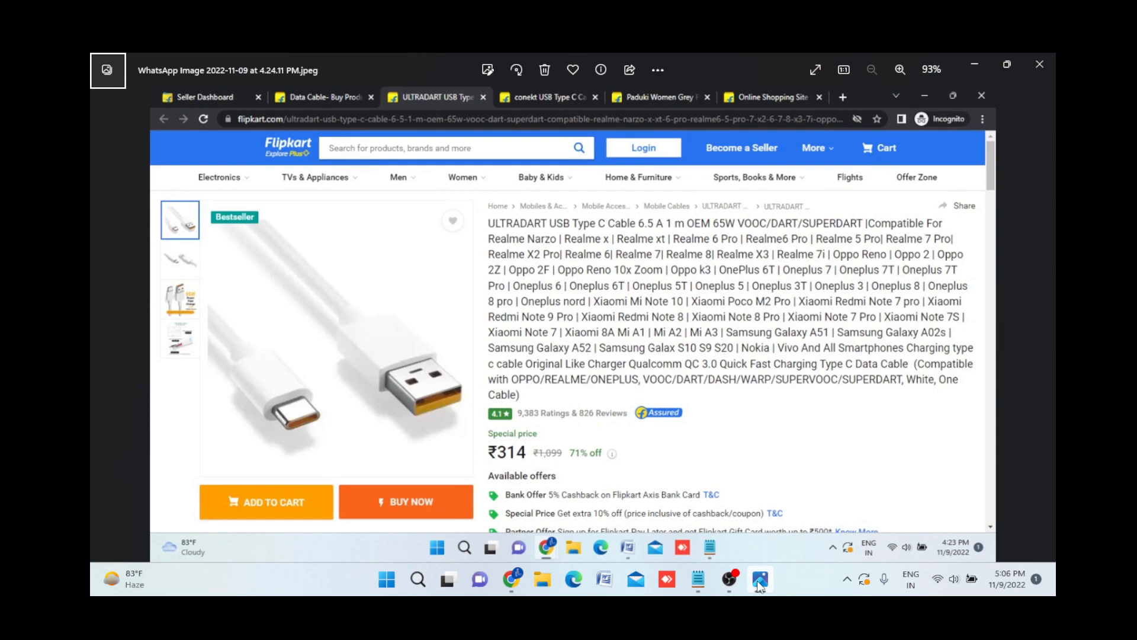
click(759, 579)
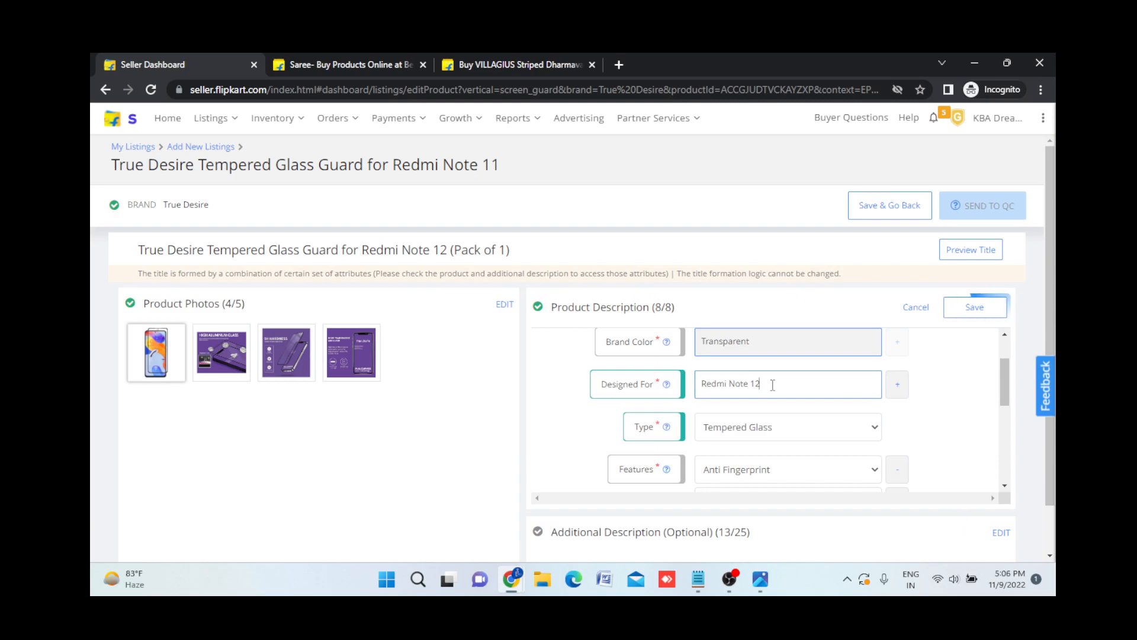
key(BackSpace)
text(1)
drag(699, 384, 772, 384)
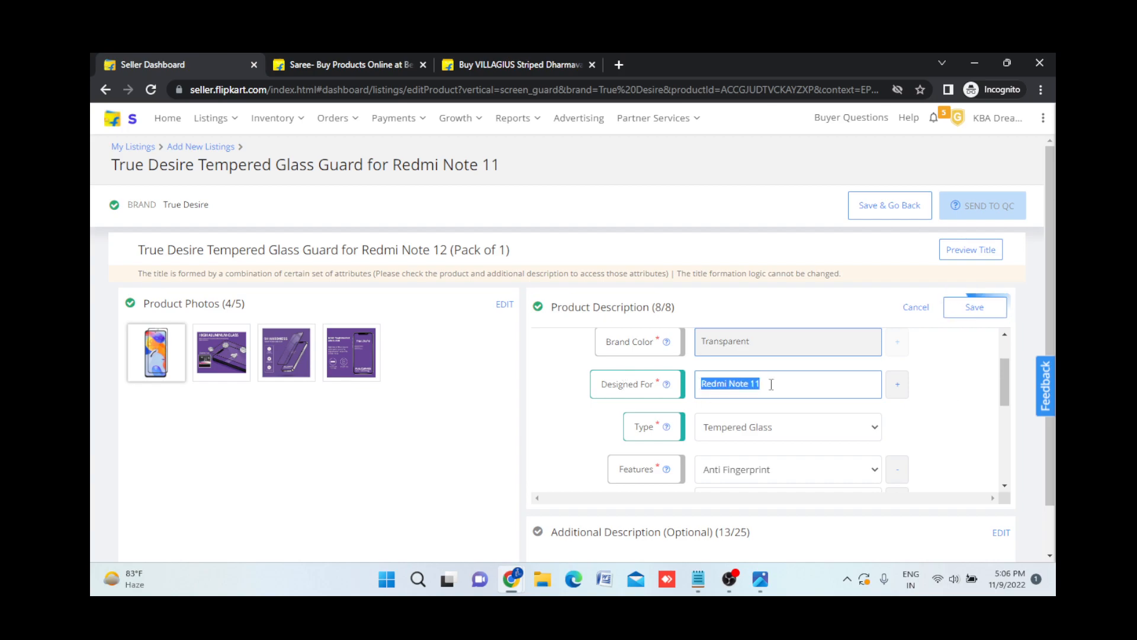
click(772, 384)
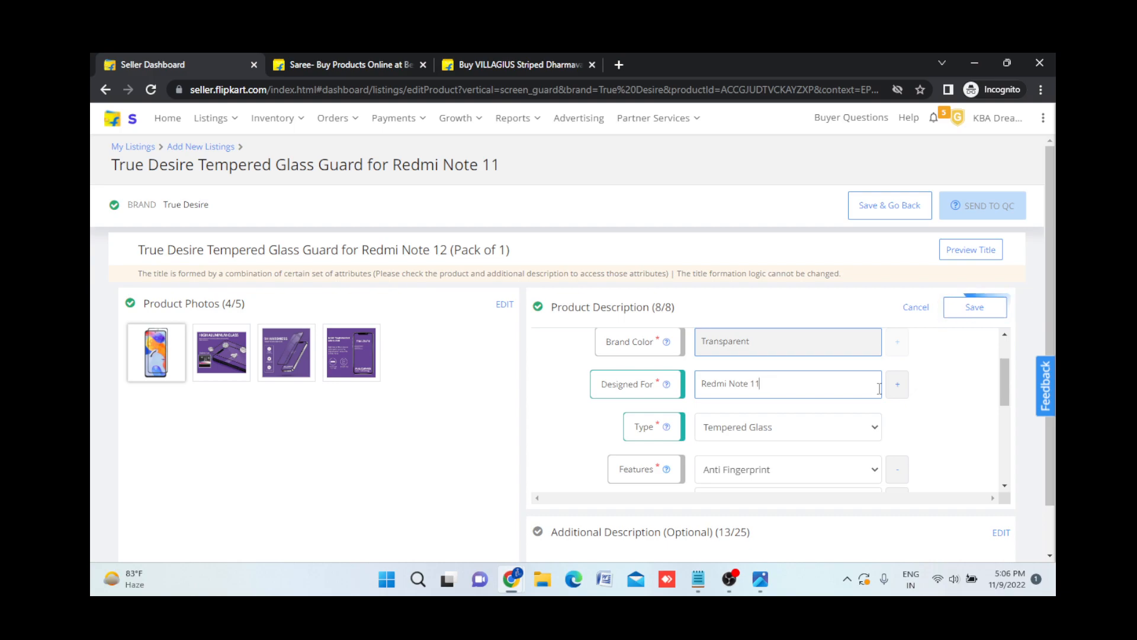
Add nokia, iphone and samsung as further Designed For values and preview the listing title
click(895, 386)
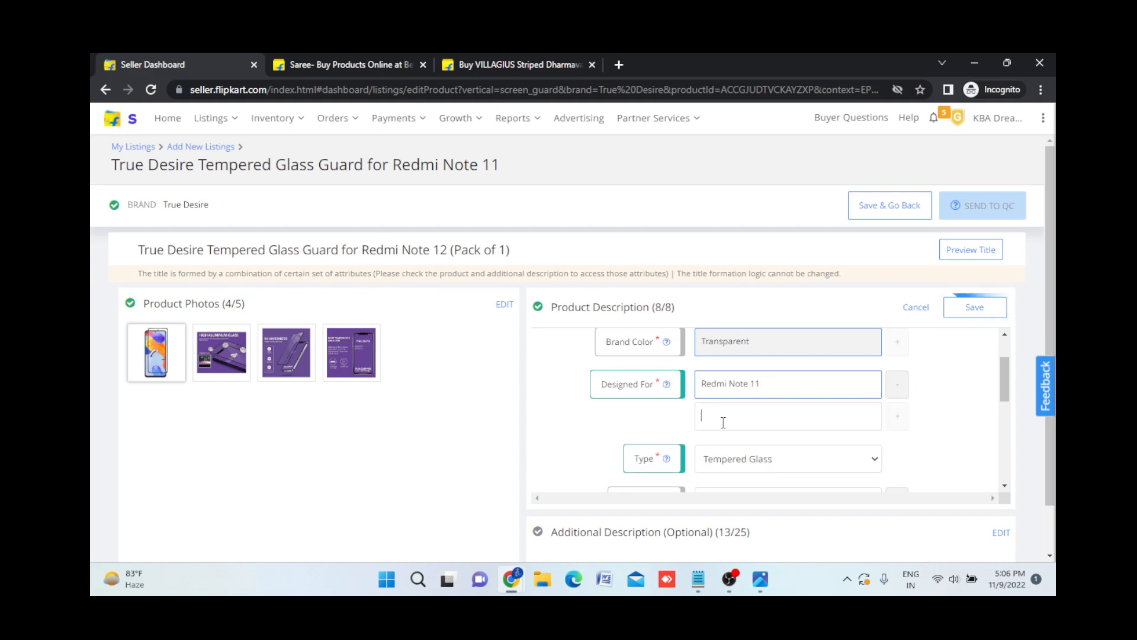
text(nokia)
click(895, 419)
click(720, 455)
text(iphone)
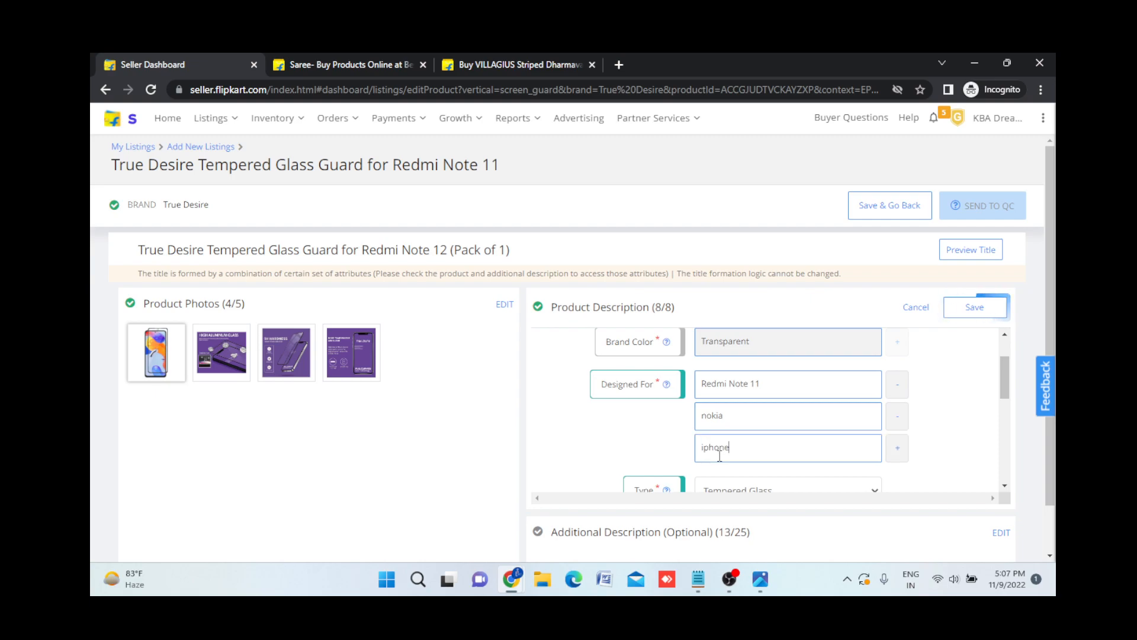
click(895, 451)
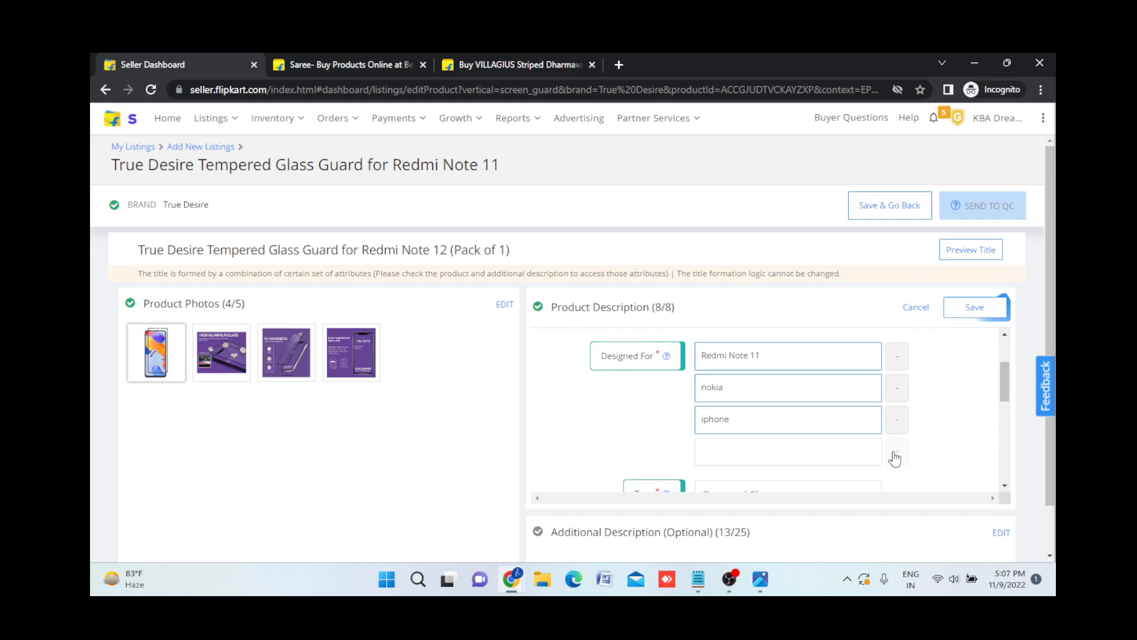
click(713, 377)
text(samsung)
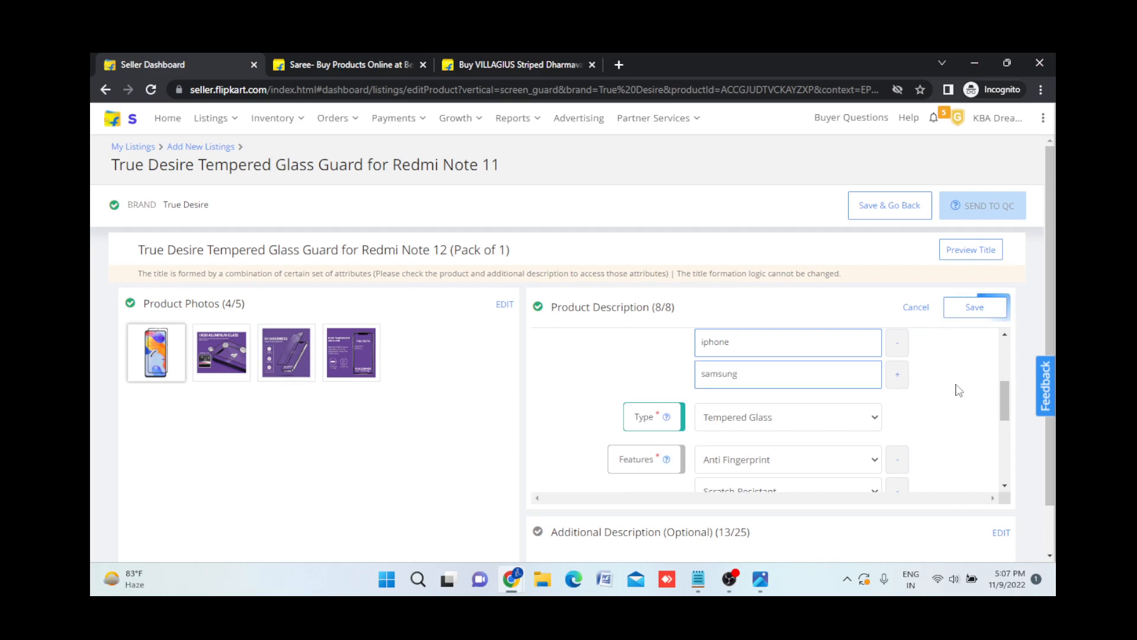
scroll(959, 390, up, 2)
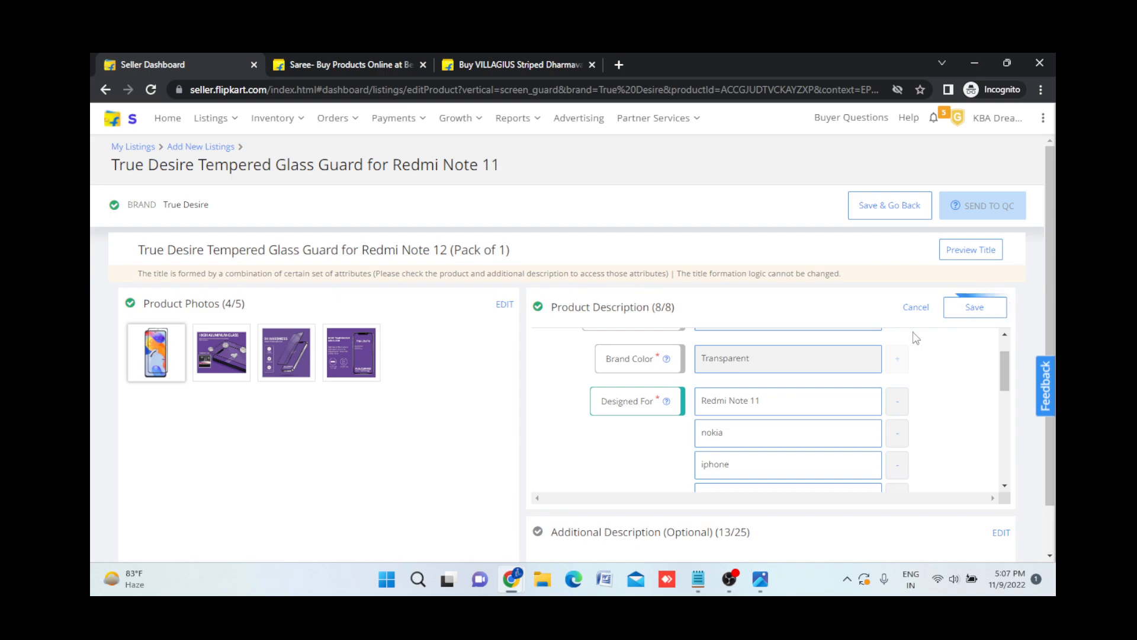
click(974, 249)
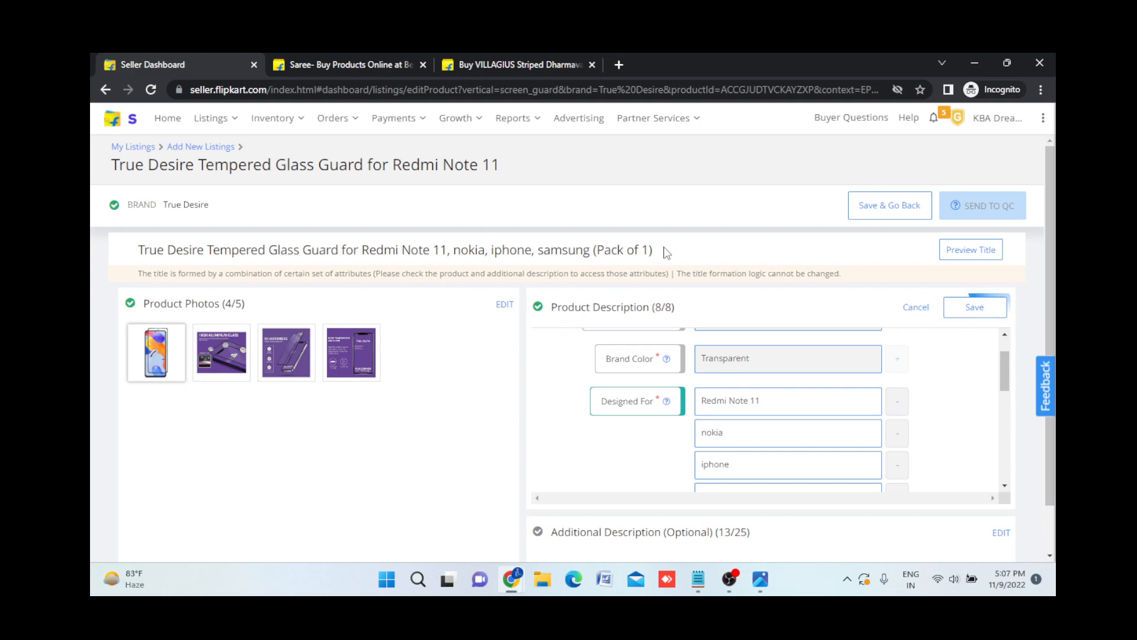
click(965, 261)
Examine the Product Description attributes from Model Number to Pack of, checking which ones are marked as making up the title
scroll(762, 419, down, 5)
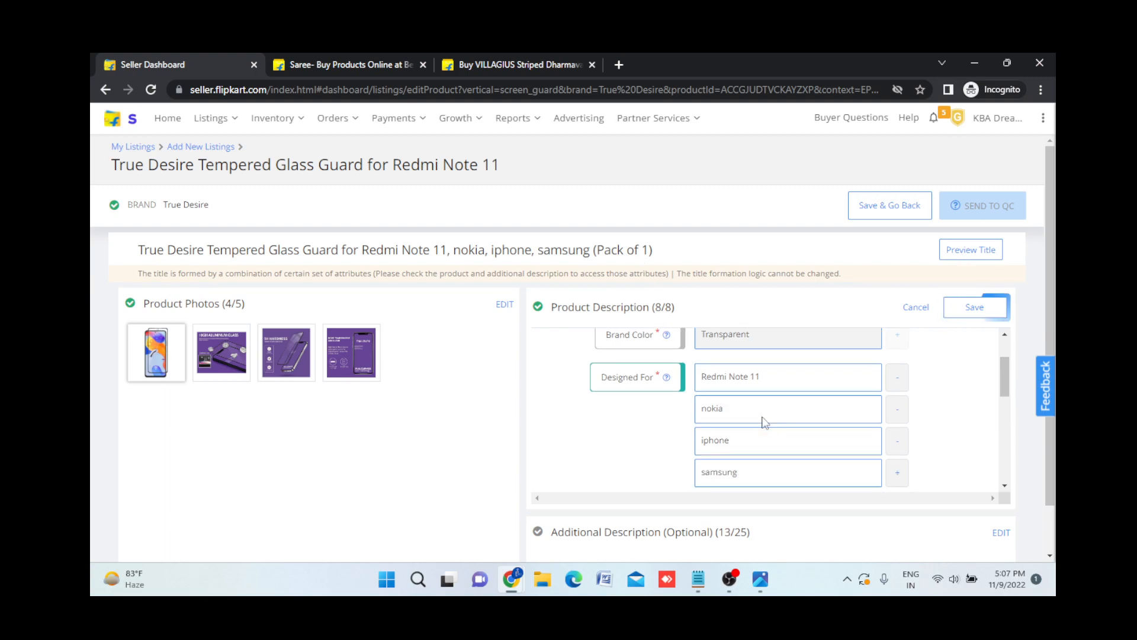
scroll(763, 422, down, 5)
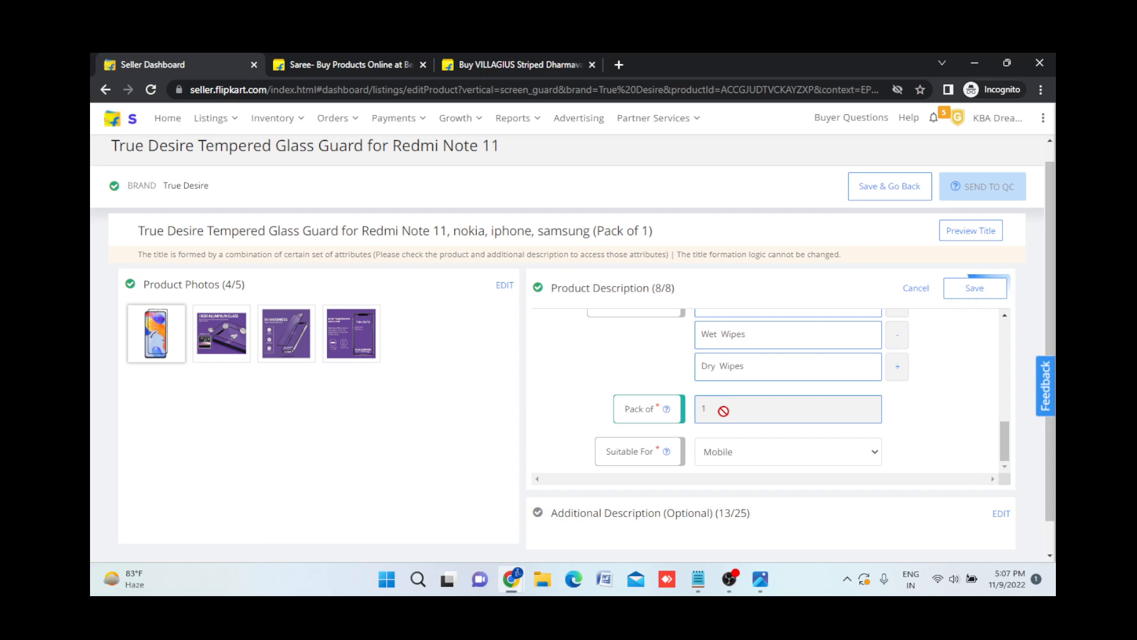
scroll(724, 411, up, 1)
scroll(723, 411, up, 10)
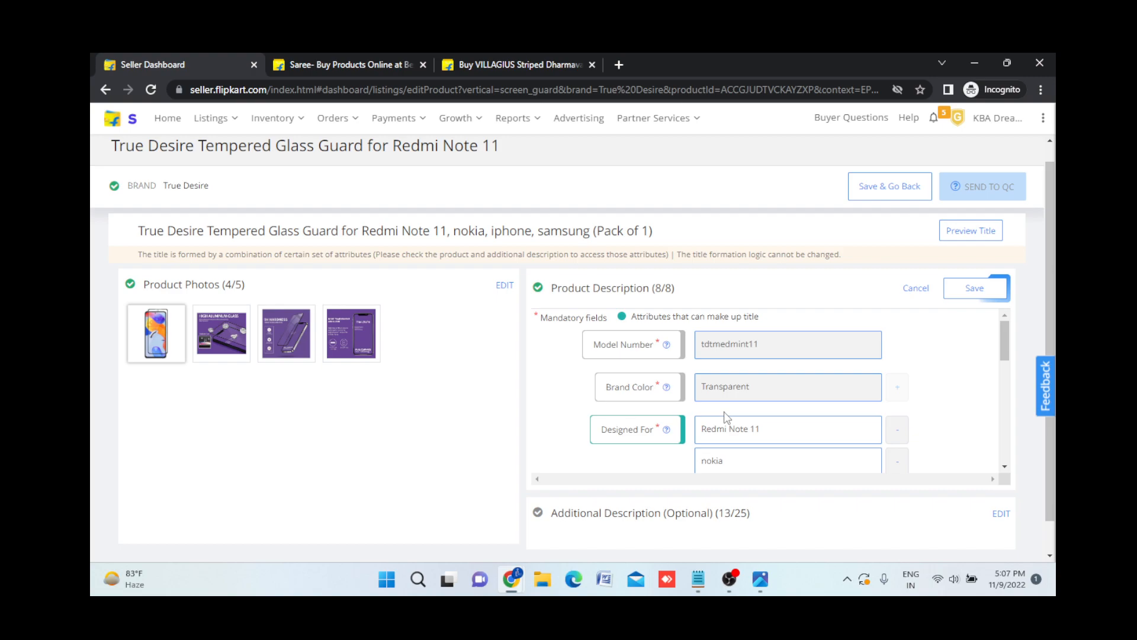
scroll(724, 392, up, 1)
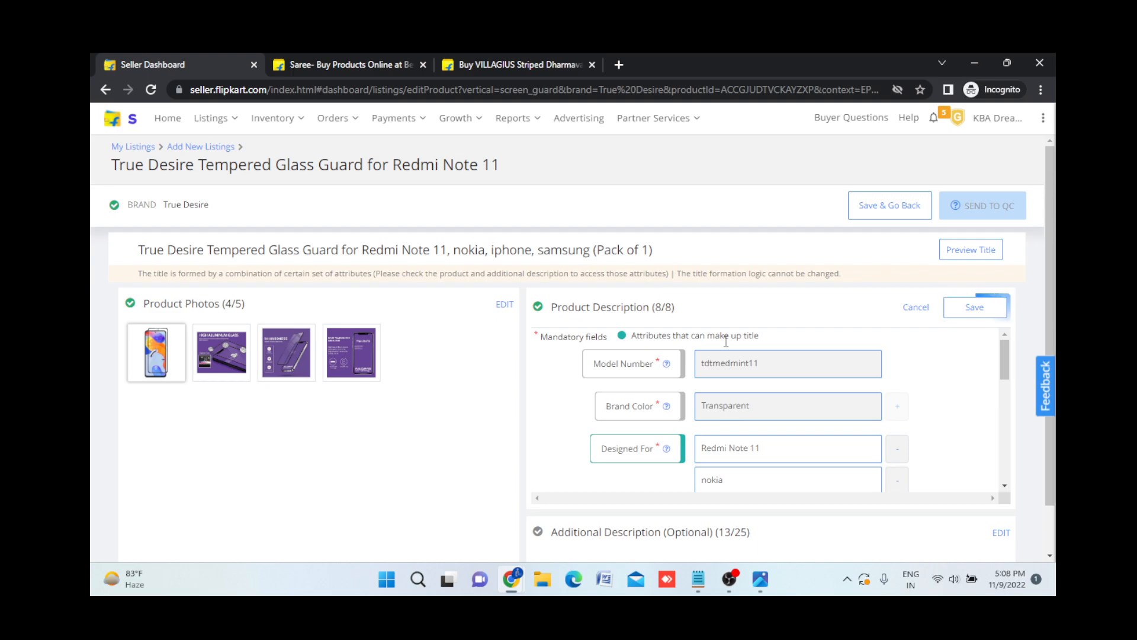
scroll(968, 447, down, 1)
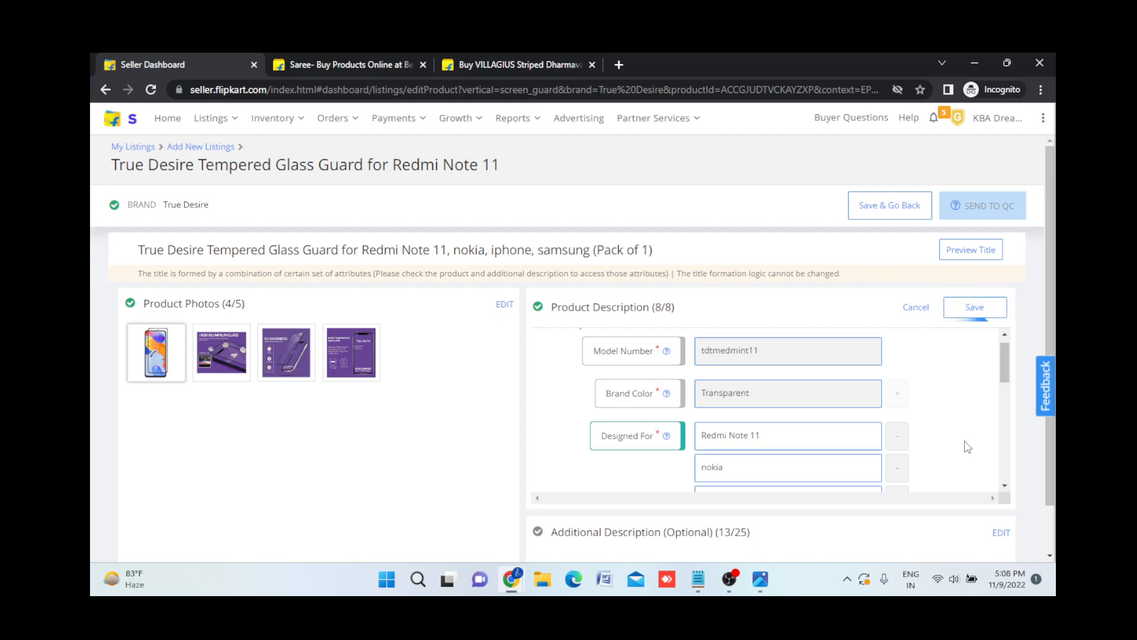
scroll(968, 447, down, 2)
scroll(968, 448, down, 2)
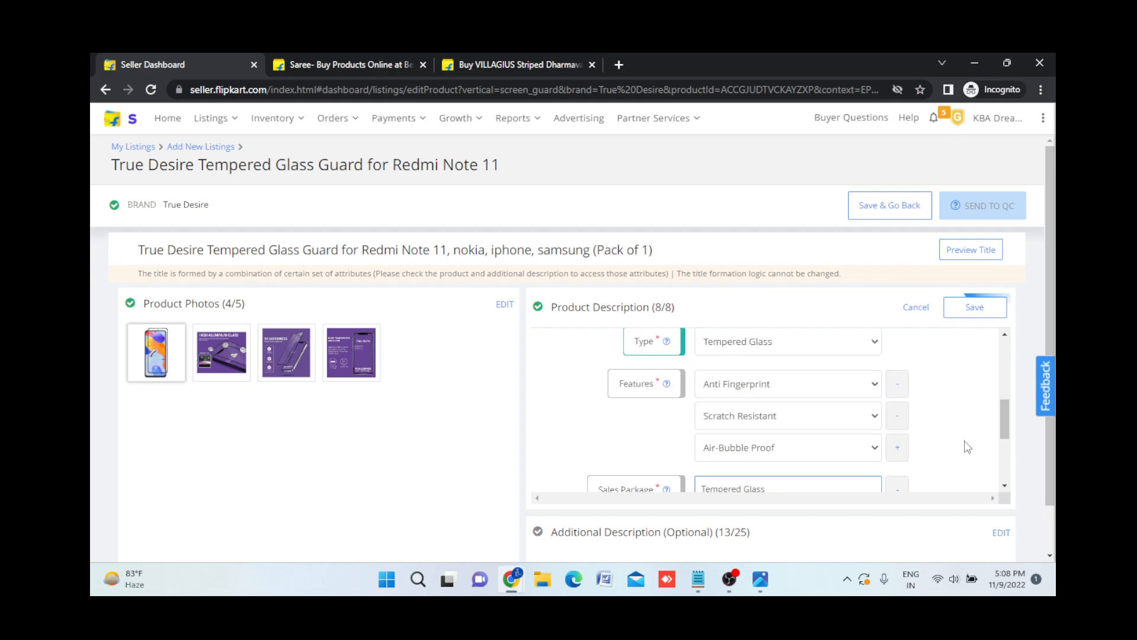
scroll(968, 447, down, 2)
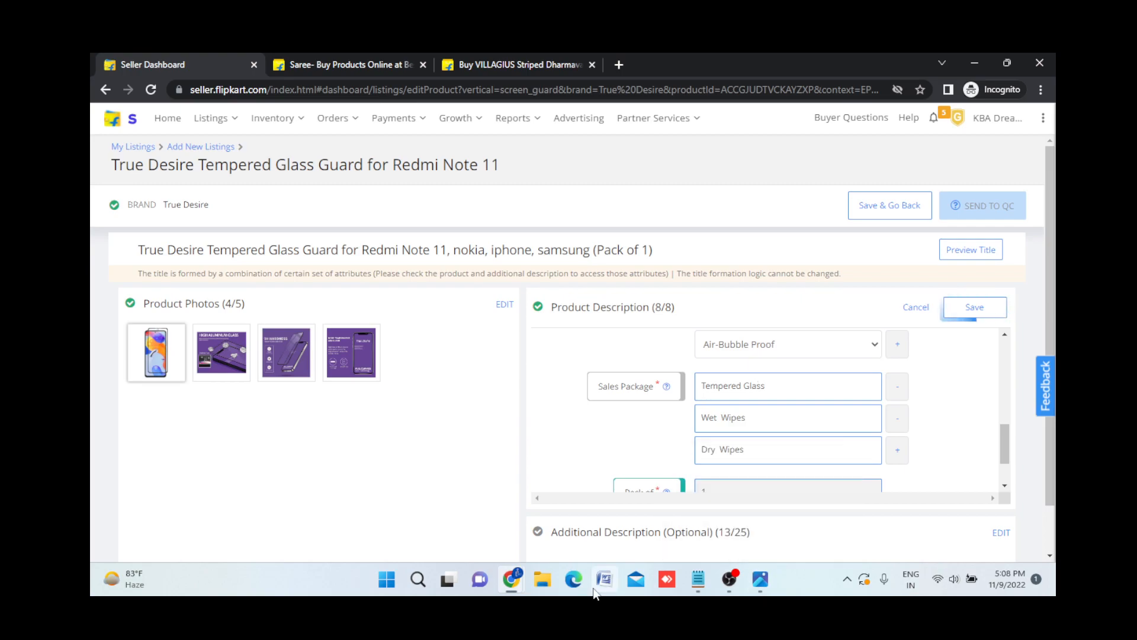
Go to seller support, search the queries for "title", and open the topic "I want to change product title in buyer portal"
click(911, 125)
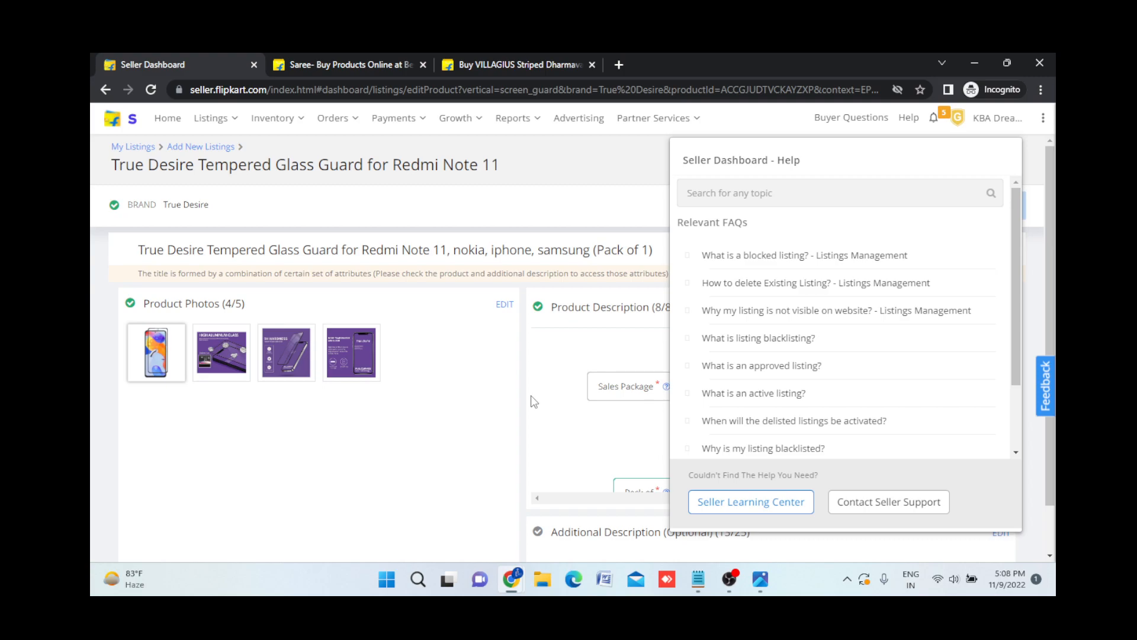
click(875, 508)
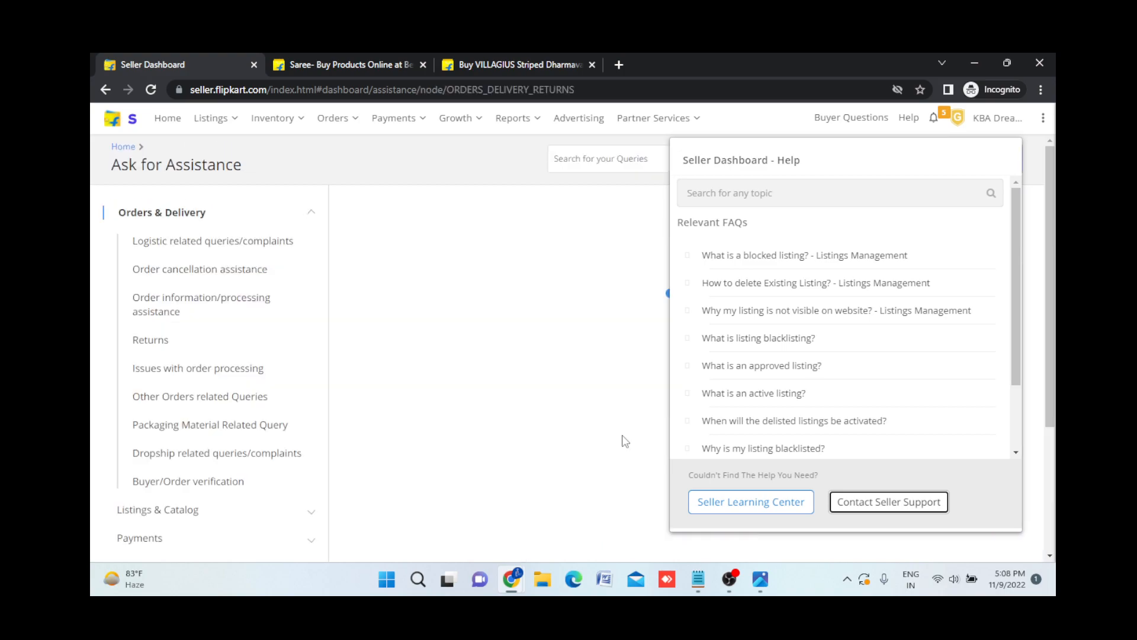
click(625, 442)
click(734, 153)
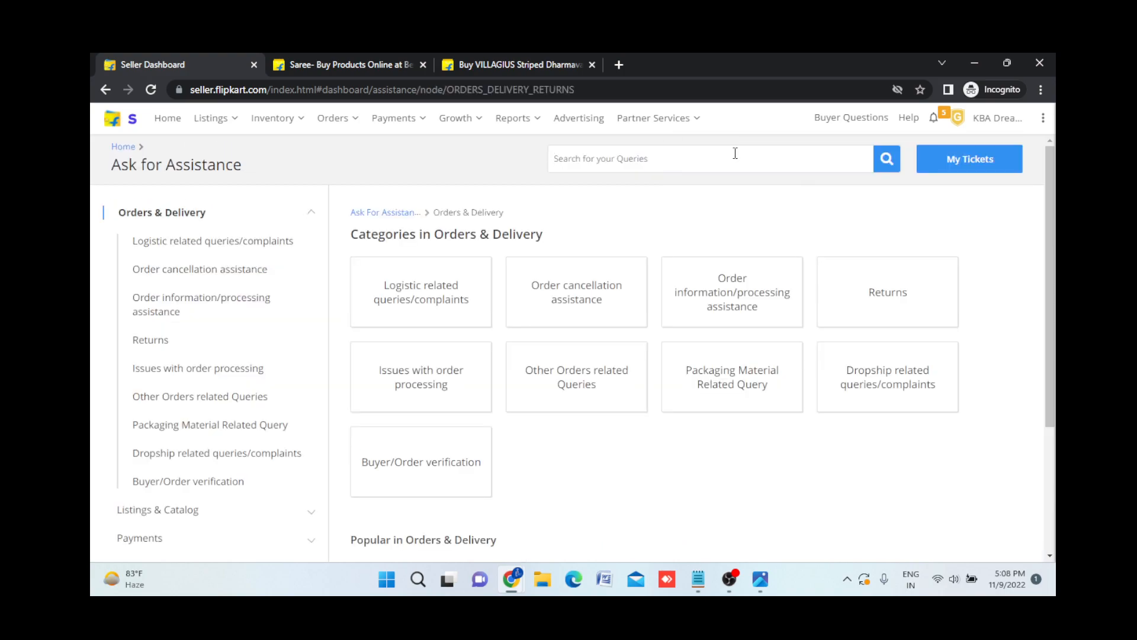
text(title)
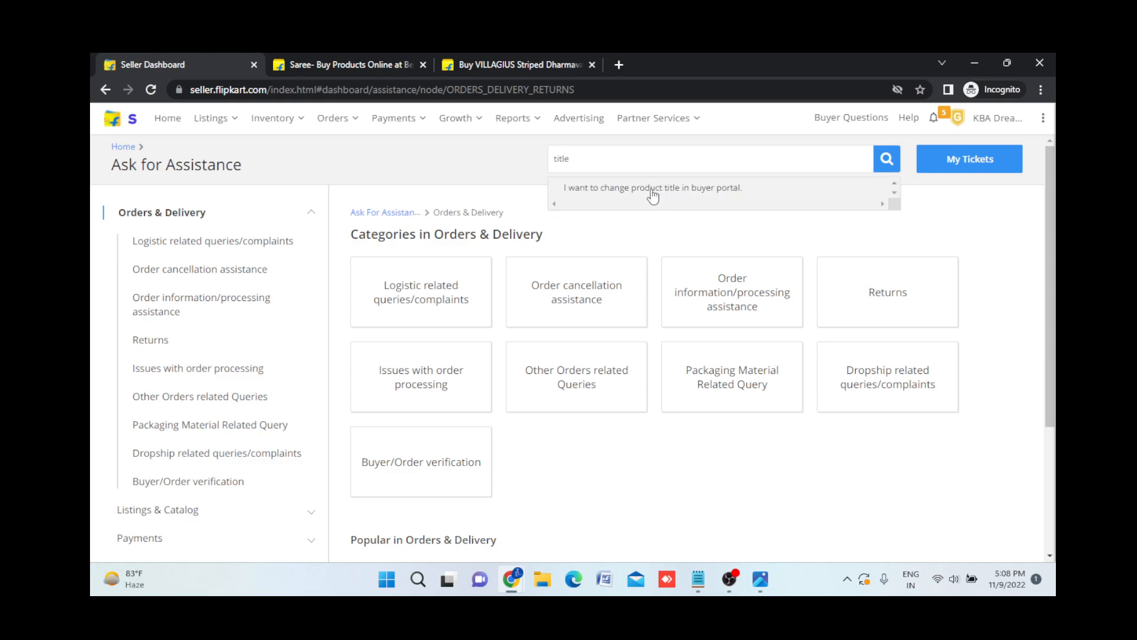
click(653, 188)
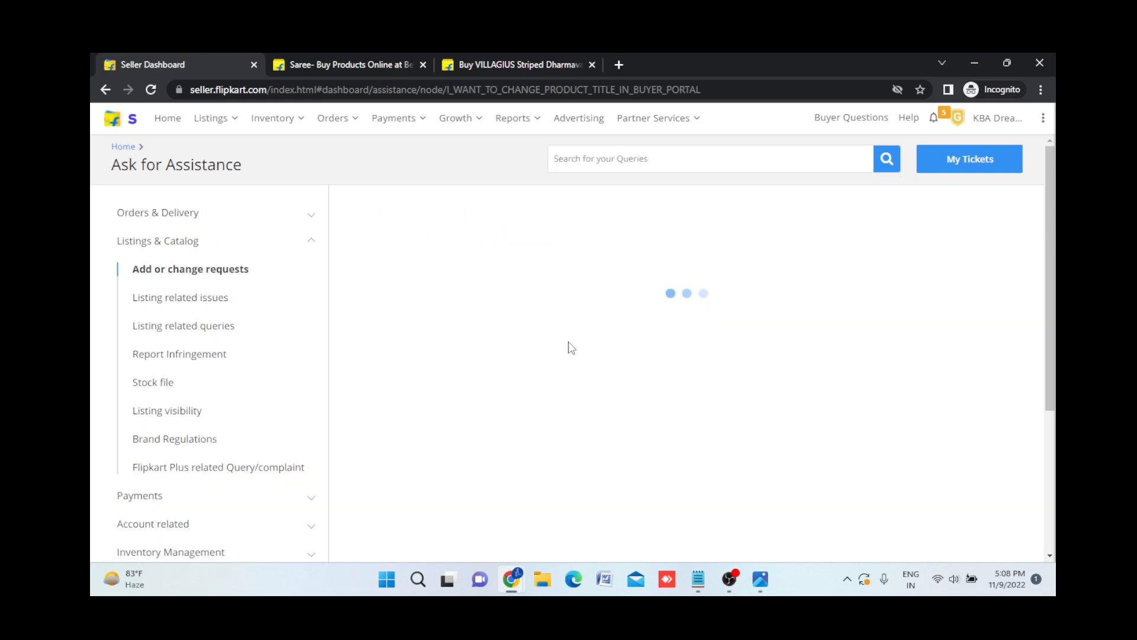
Review the article's steps for changing a product title and start raising a support ticket from it
scroll(555, 471, down, 20)
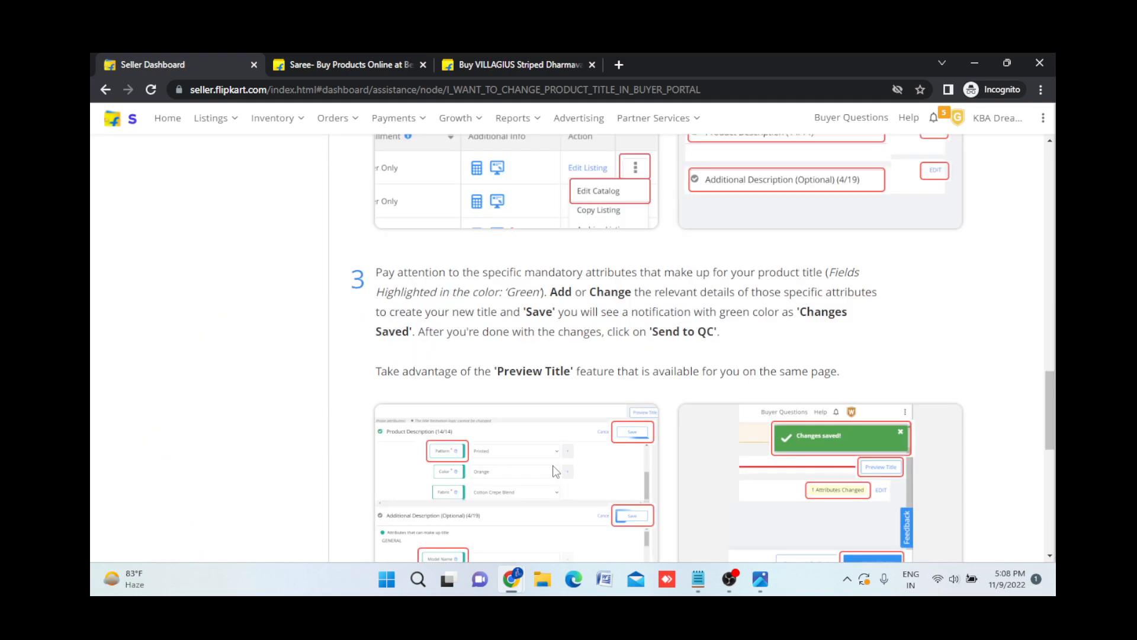
scroll(555, 471, down, 10)
click(623, 403)
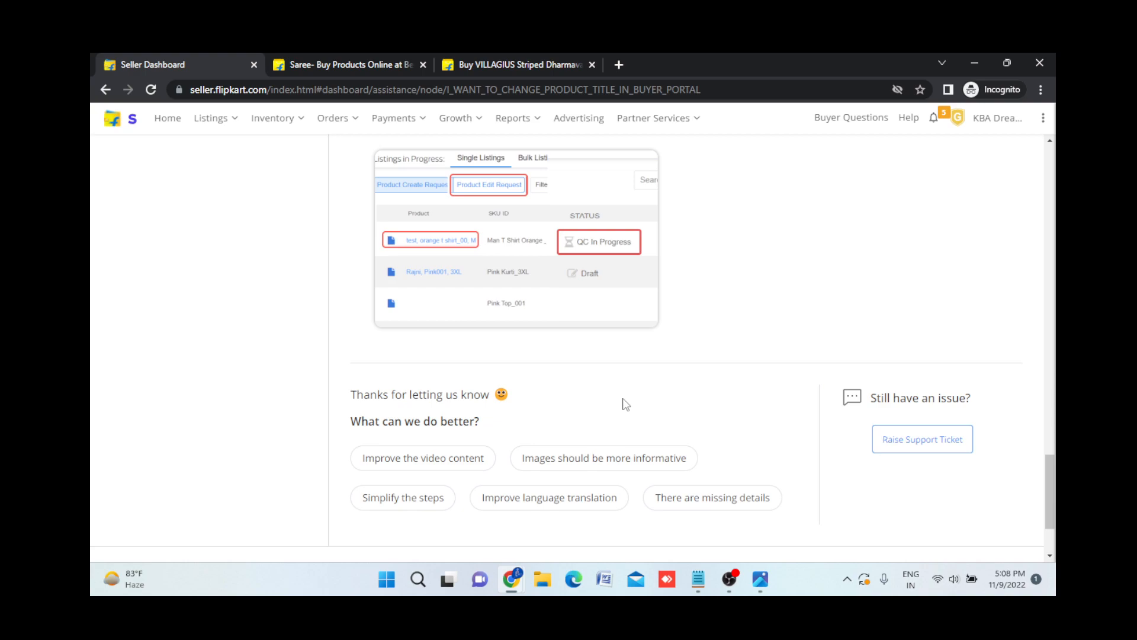
scroll(627, 404, down, 2)
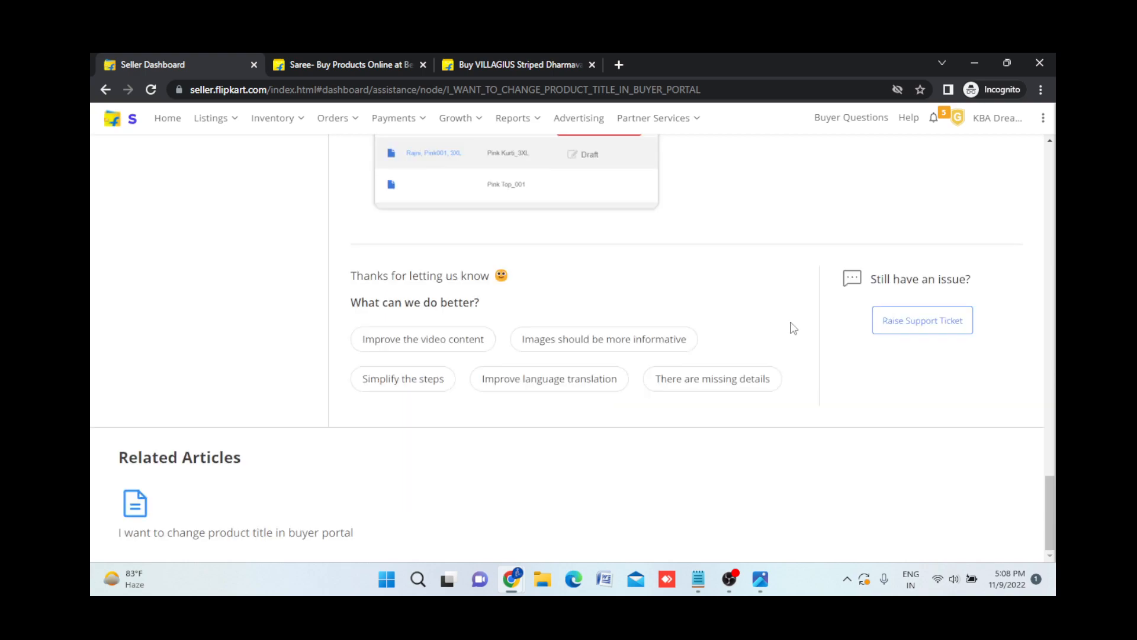
click(915, 332)
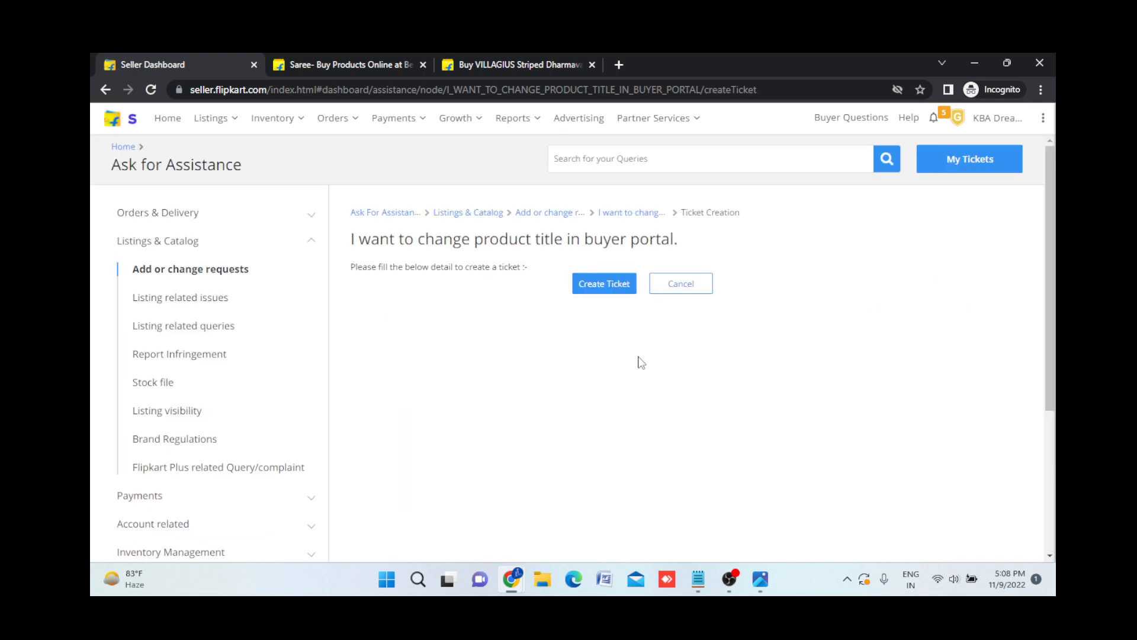
Review the ticket's subject and description fields, and download and open the Product Details Change Format template
scroll(536, 468, down, 3)
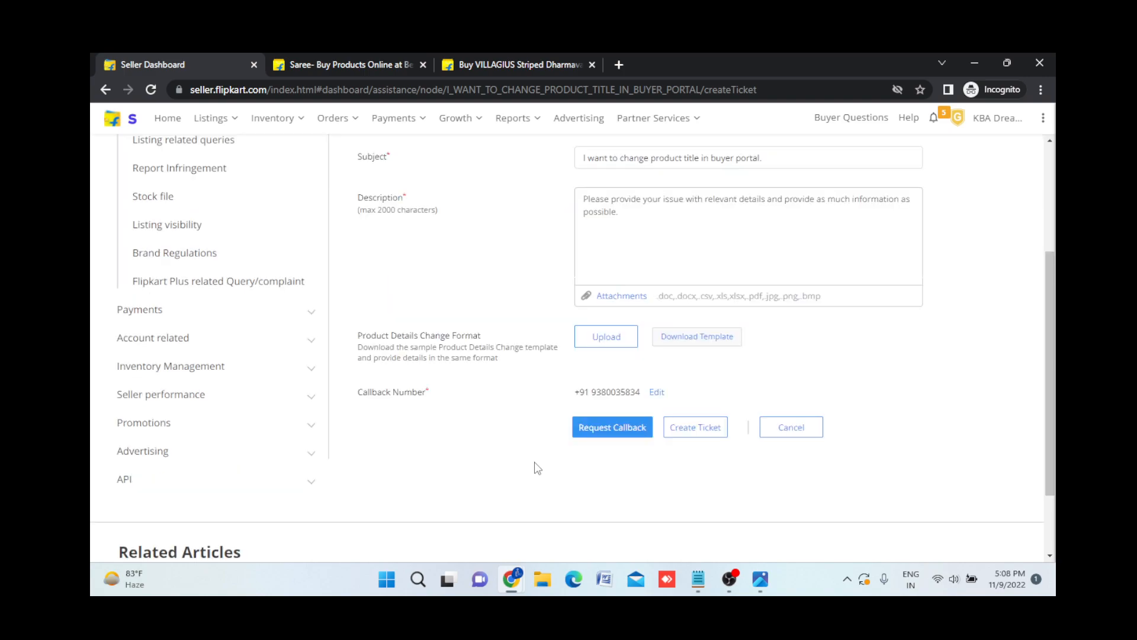
scroll(537, 468, up, 1)
drag(583, 202, 679, 243)
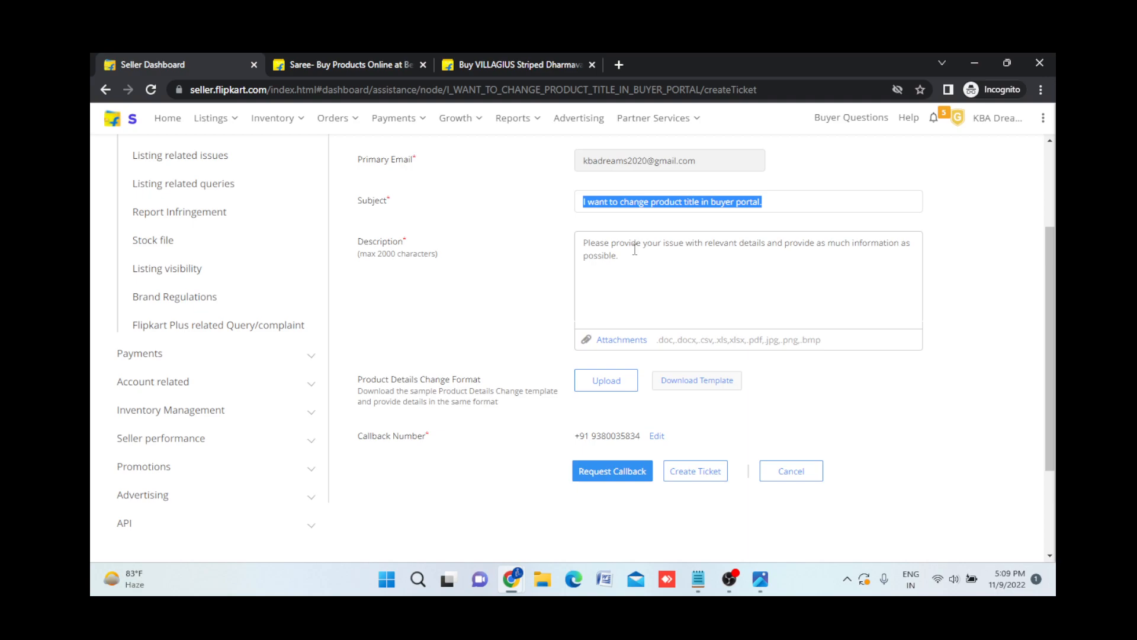
click(621, 264)
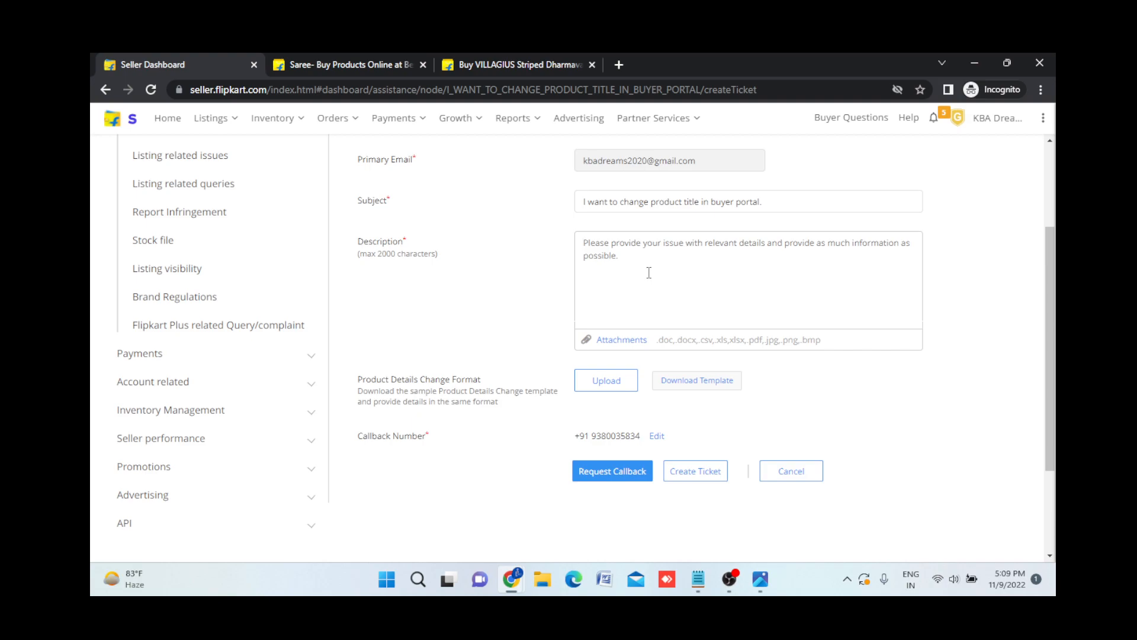
click(698, 386)
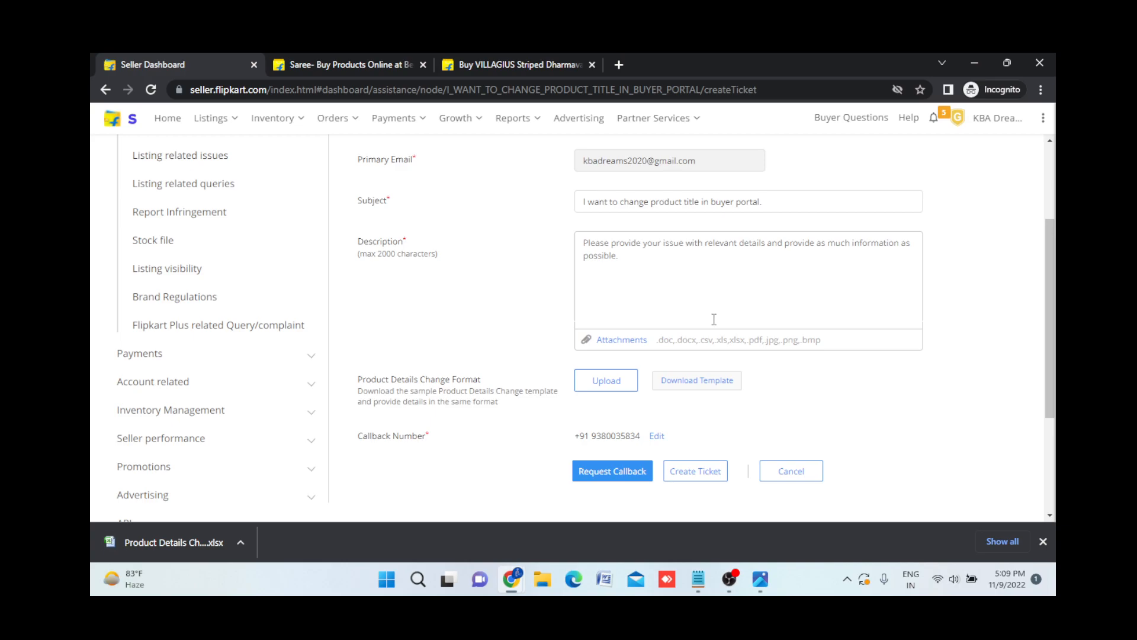
click(141, 549)
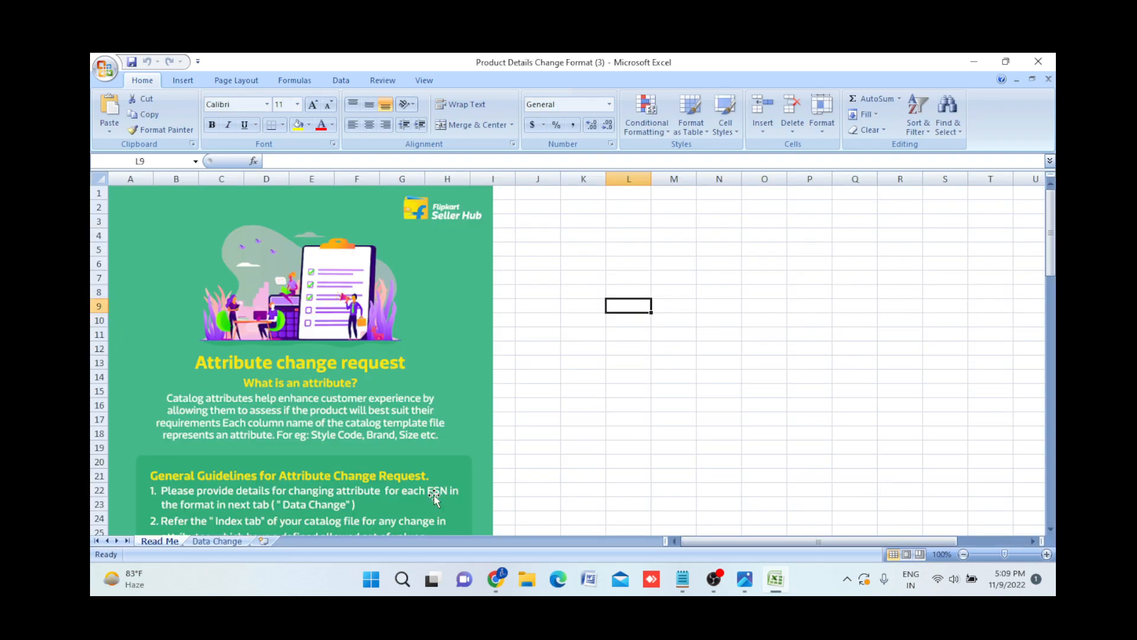
Go to the template's Data Change sheet and examine the cells for entering product FSNs
click(216, 541)
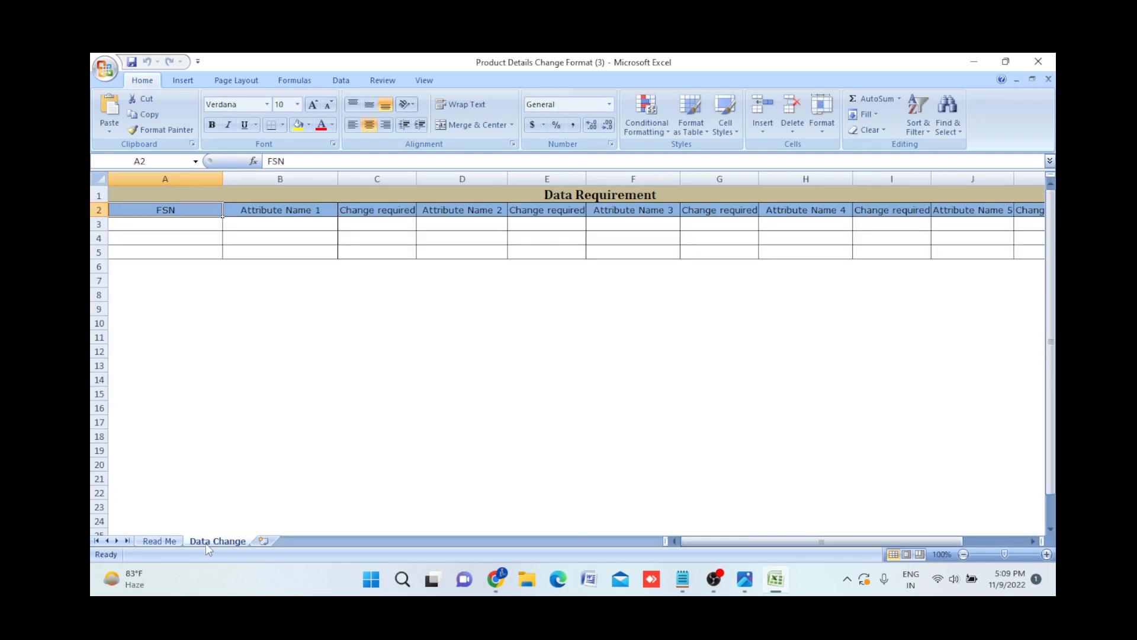
click(157, 228)
click(158, 237)
click(164, 265)
click(167, 224)
click(174, 239)
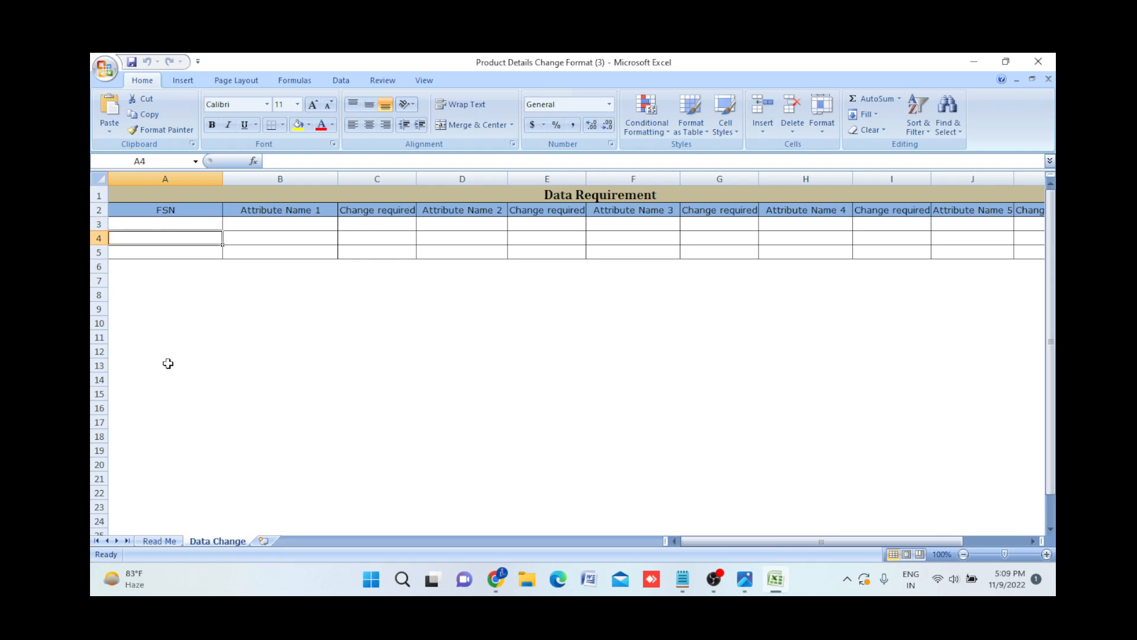
Enter "redmi" under Attribute Name 1 and "iphone" under its Change required column in row 3
click(264, 224)
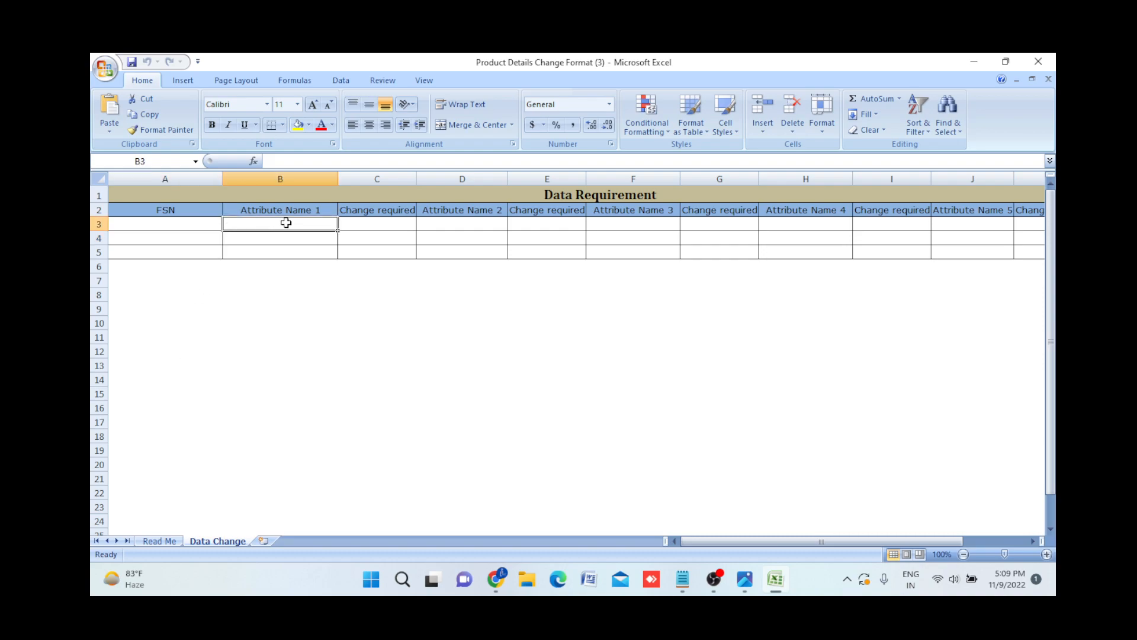
click(348, 224)
click(318, 227)
text(redmi)
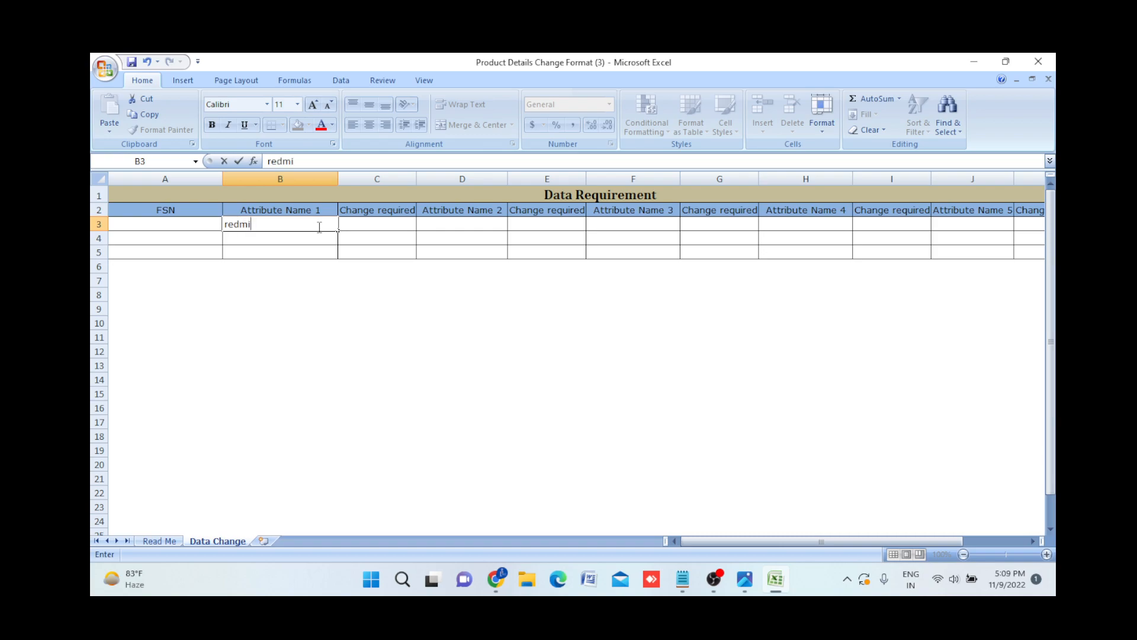
click(360, 225)
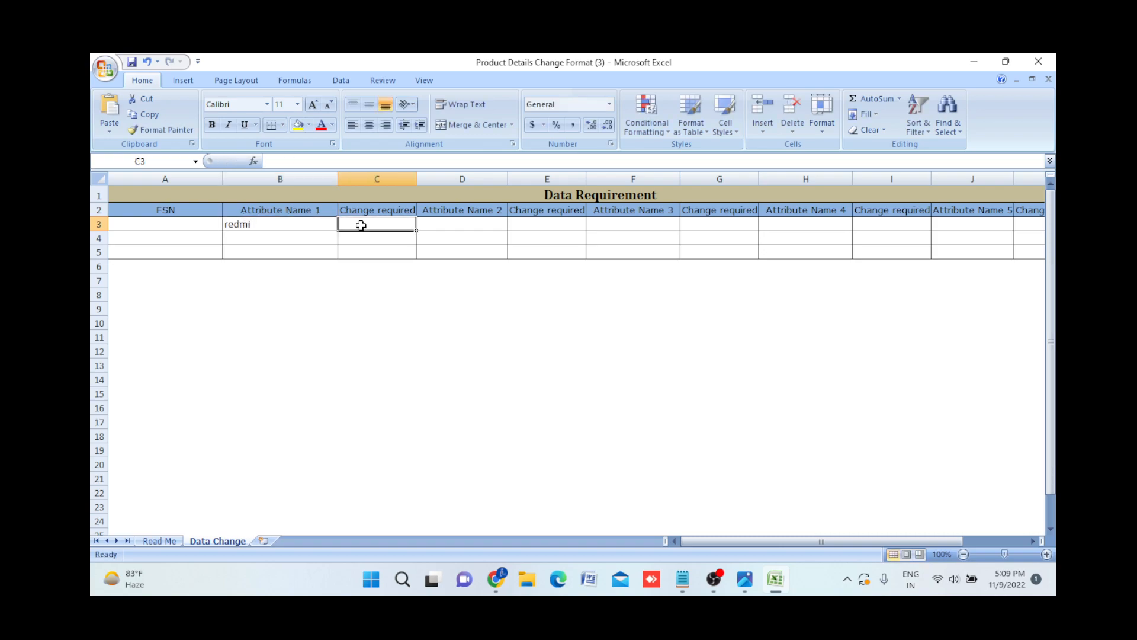
text(iphone)
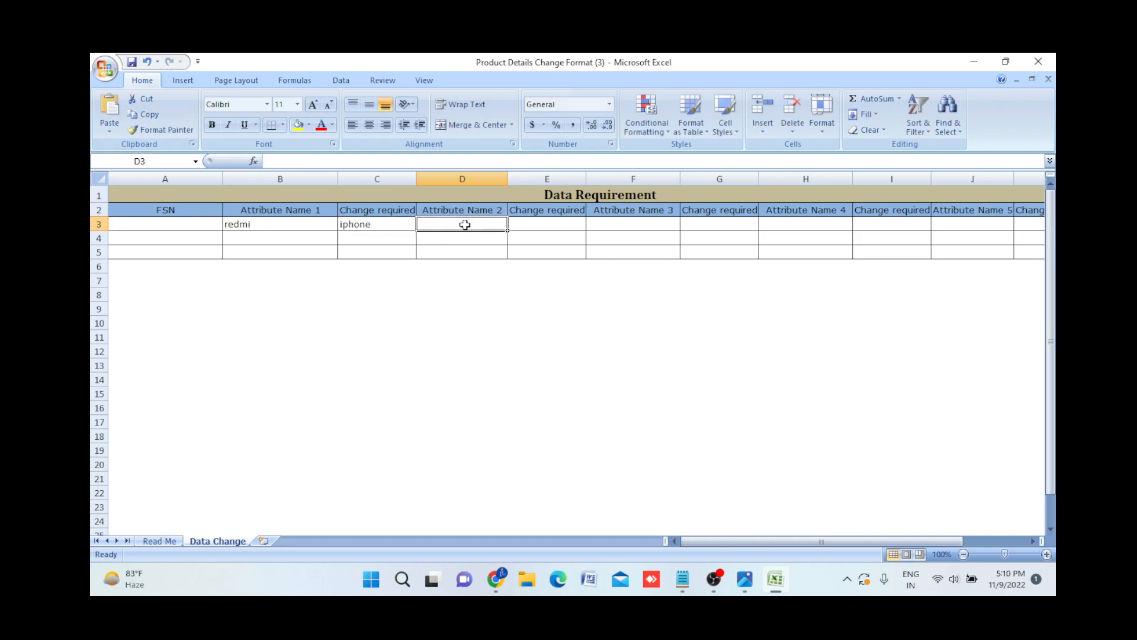
Examine how the Attribute Name columns pair with the Change required columns, including the sample entries in row 3
click(533, 227)
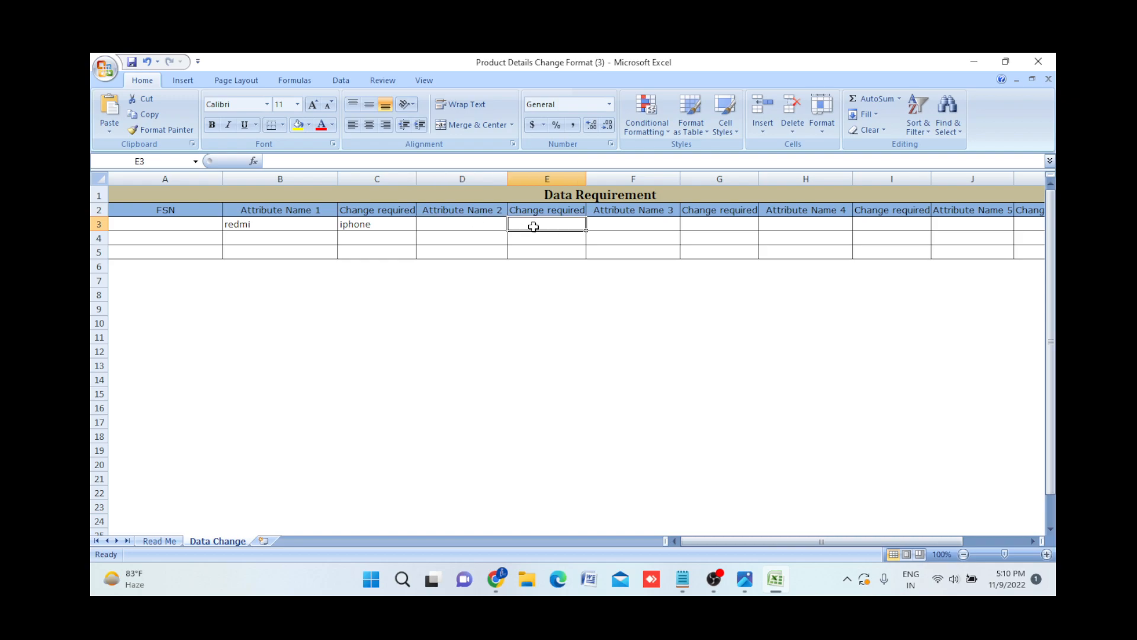
click(619, 226)
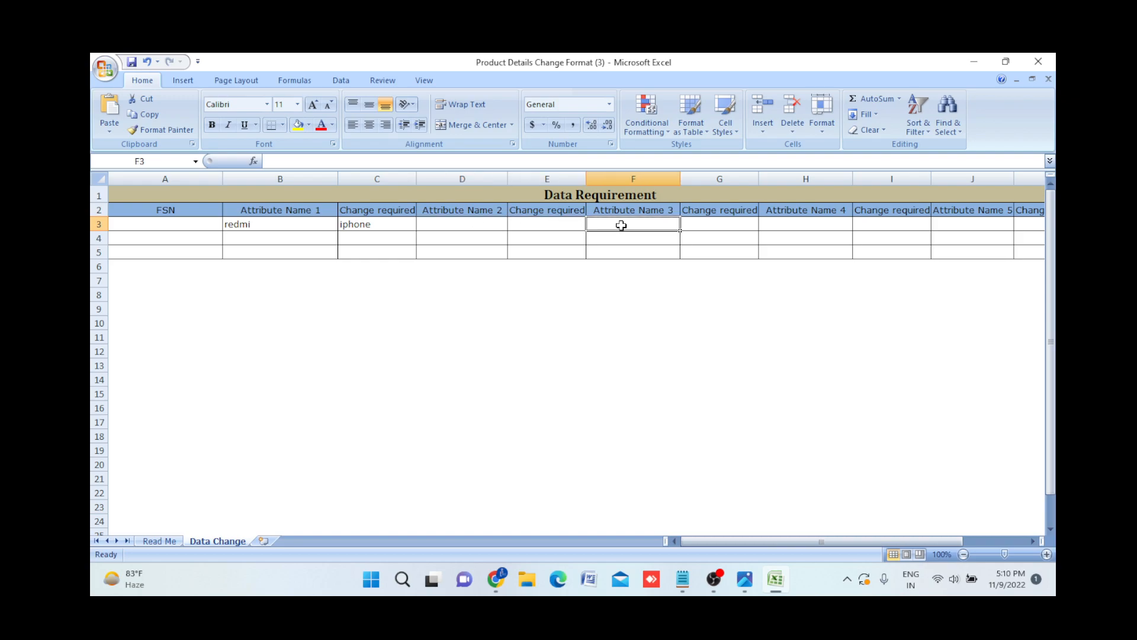
click(718, 225)
click(460, 225)
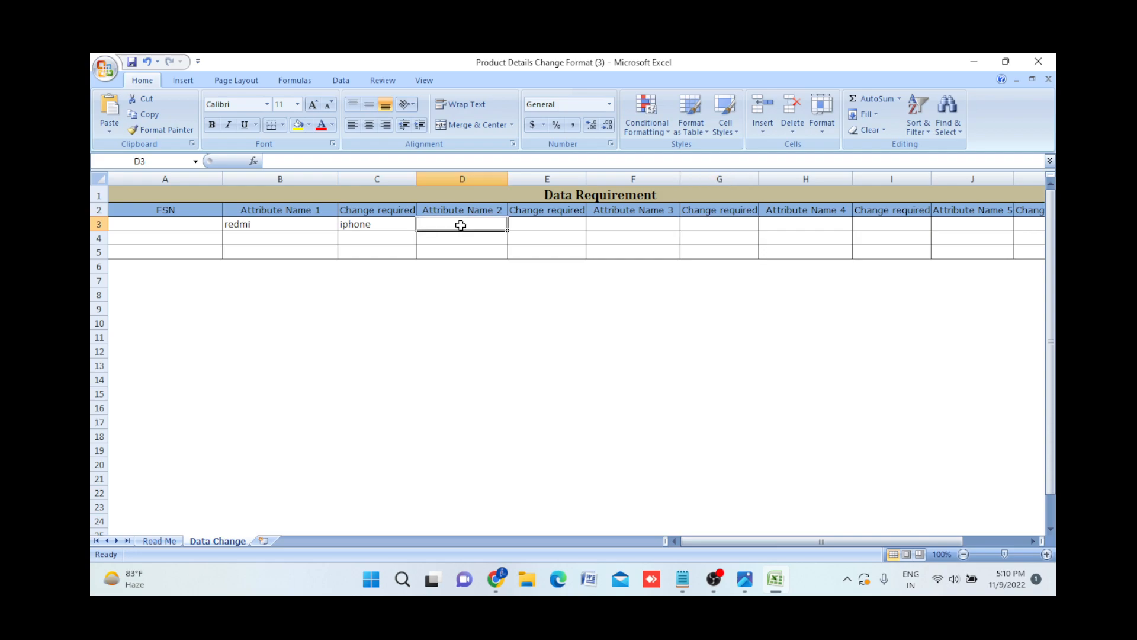
click(277, 211)
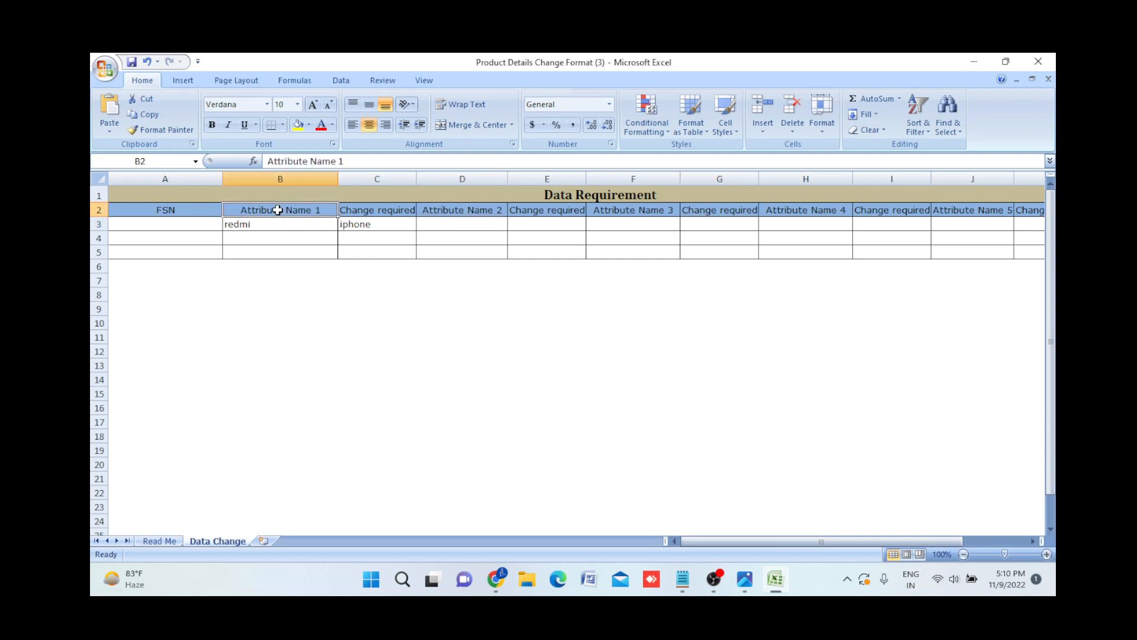
click(471, 210)
click(646, 211)
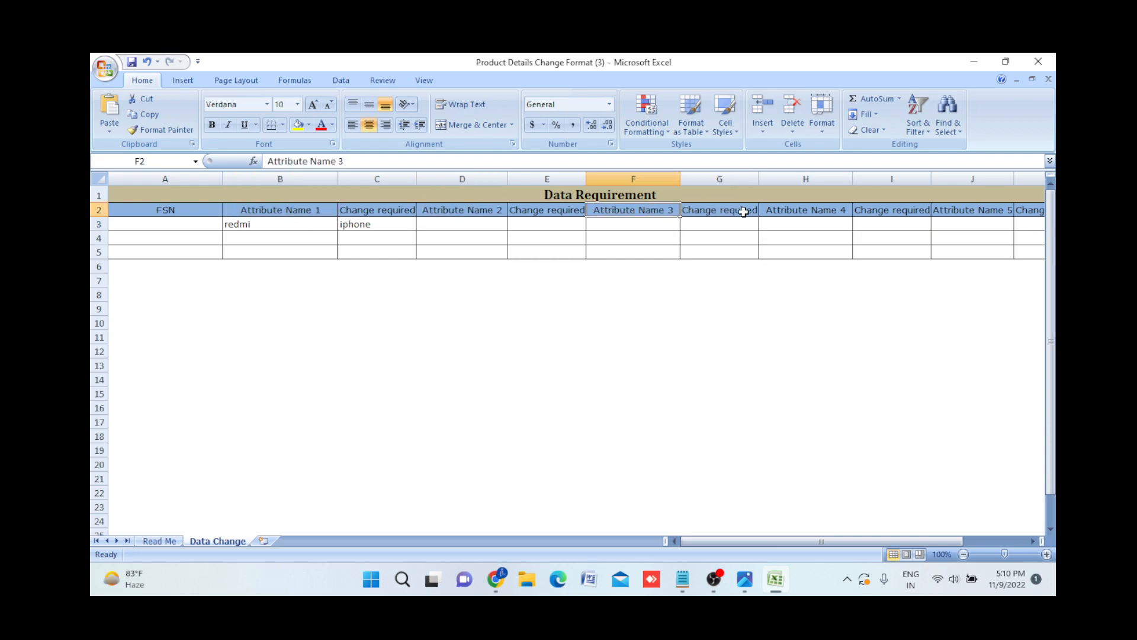
click(811, 211)
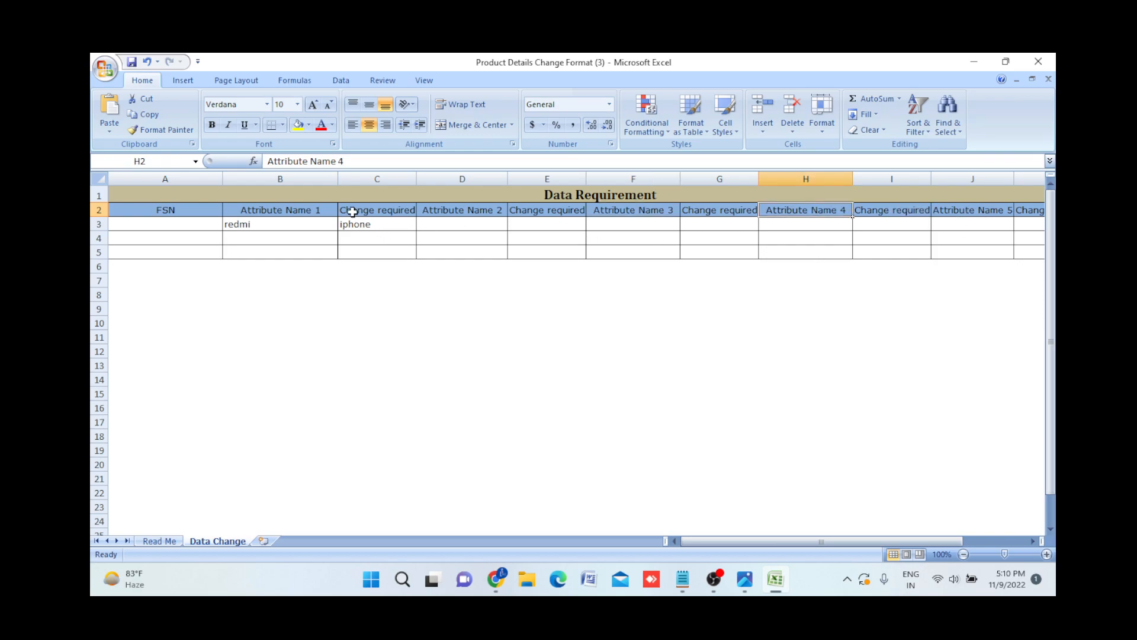
click(285, 212)
click(291, 228)
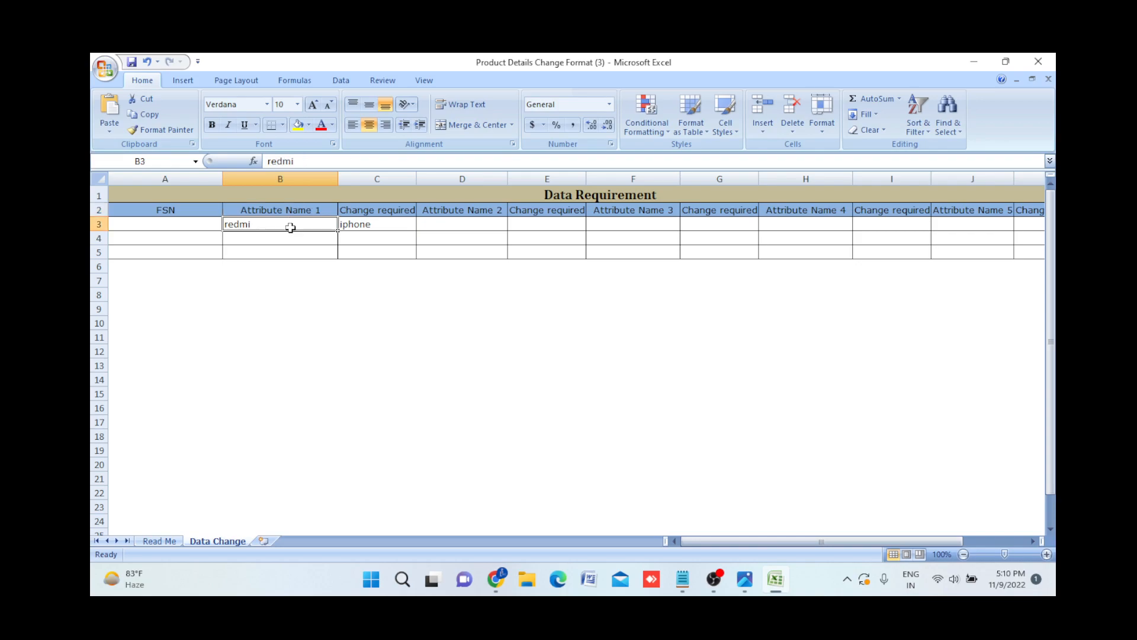
click(383, 223)
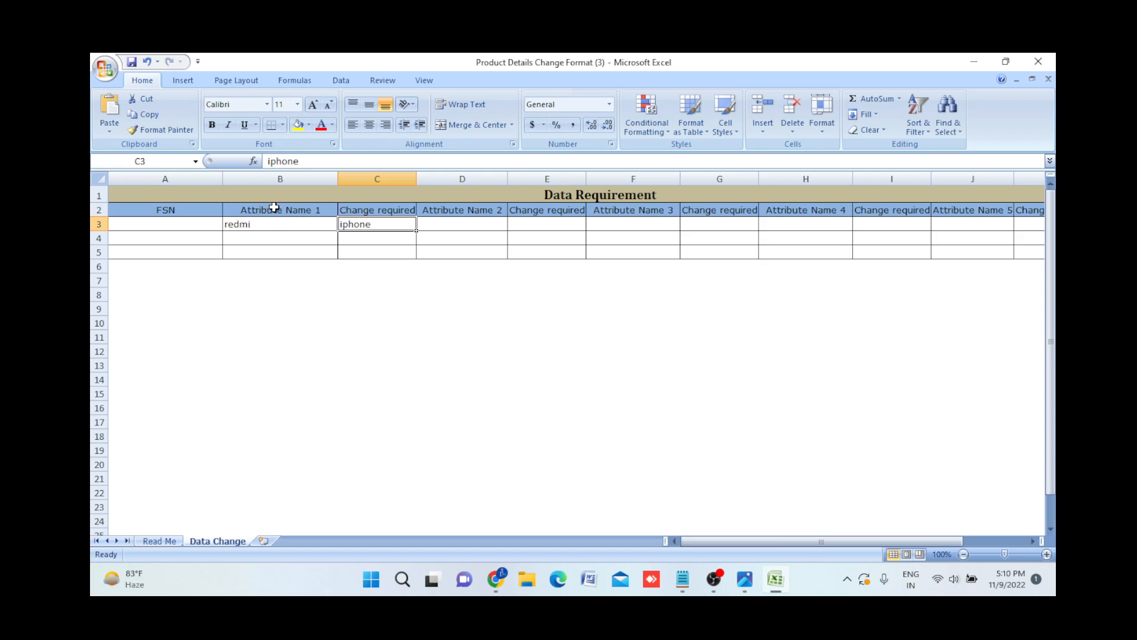
click(248, 226)
click(278, 208)
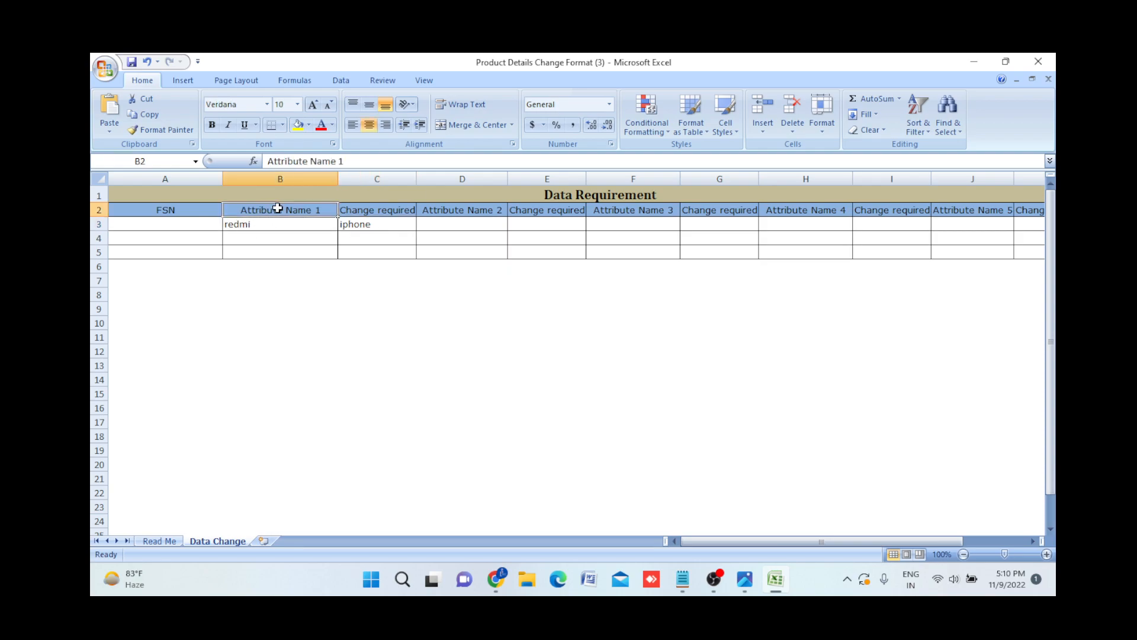
click(274, 223)
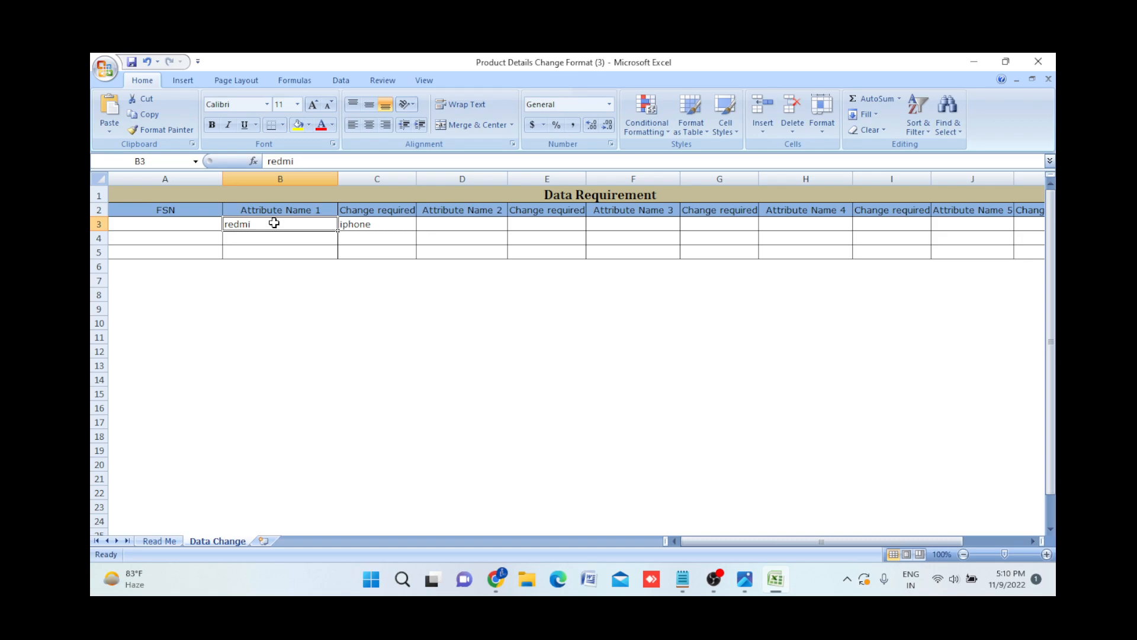
Switch to the Flipkart seller dashboard in Chrome and open the first active listing's catalog for editing
key(alt+Tab)
mouse_move(287, 126)
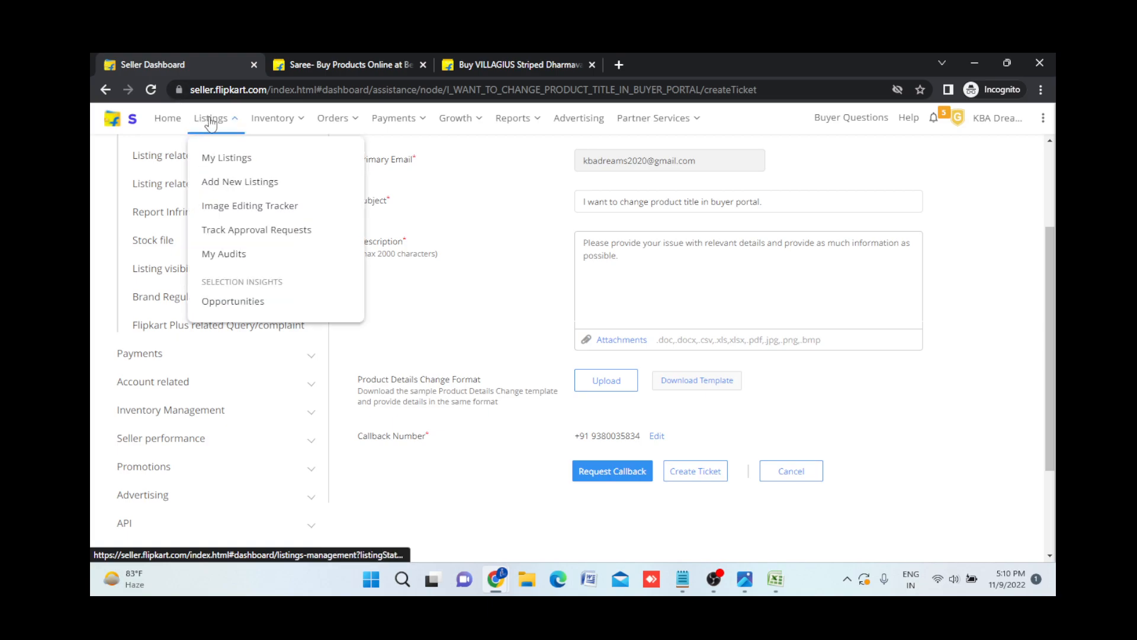
click(210, 123)
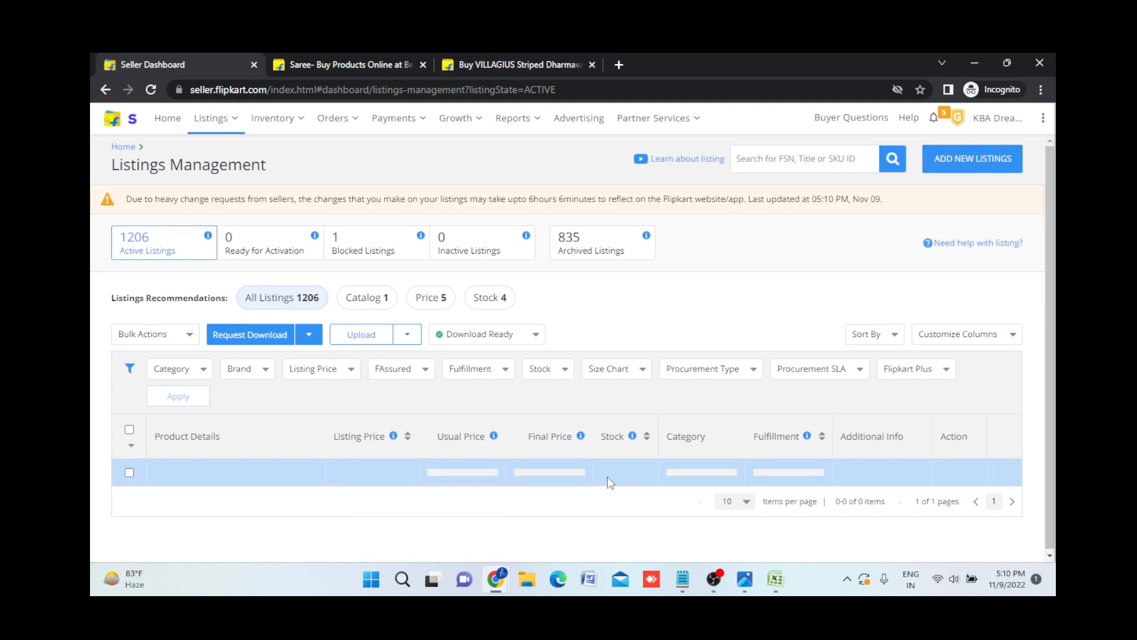
scroll(607, 476, down, 2)
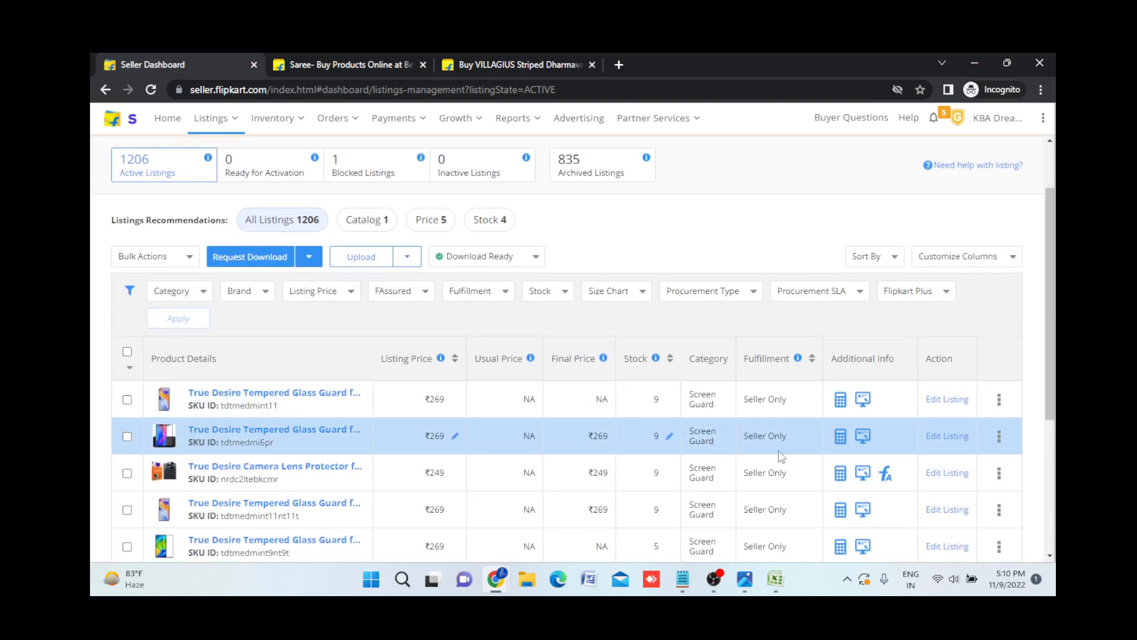
click(1000, 399)
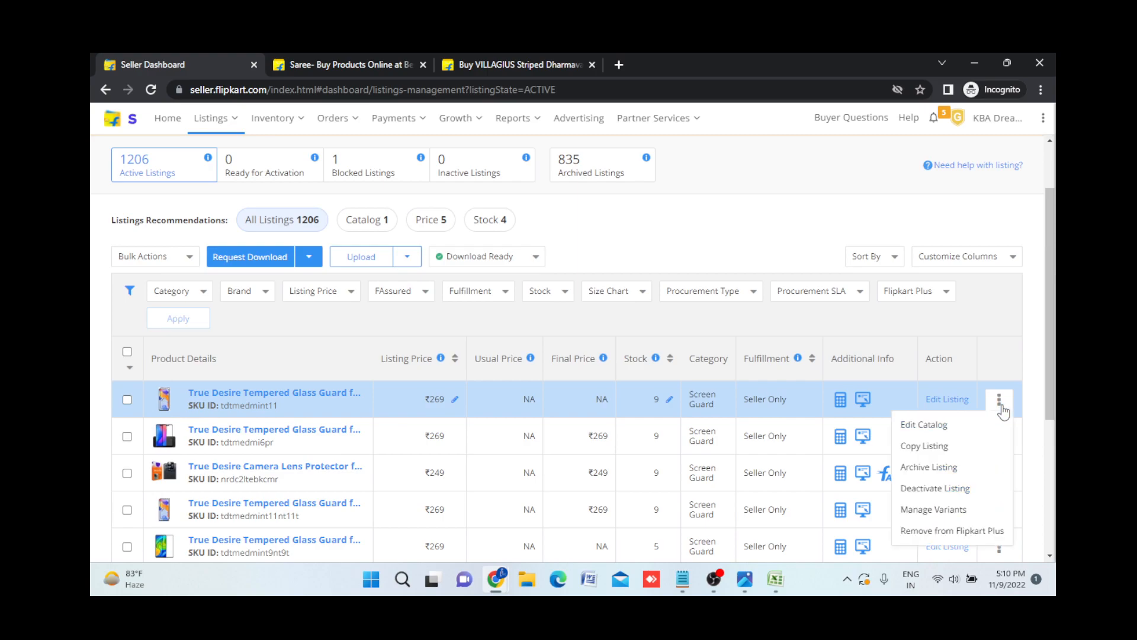
click(935, 427)
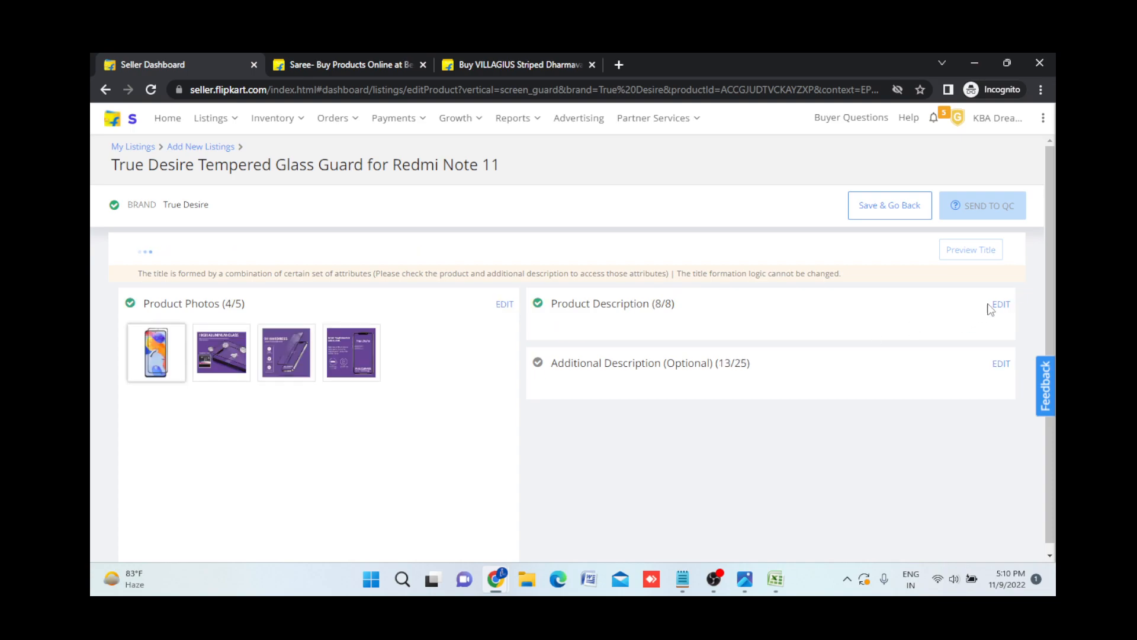
Open the product description for editing and compare its title-forming attributes Designed For and Pack of with the template's columns in Excel
click(1001, 305)
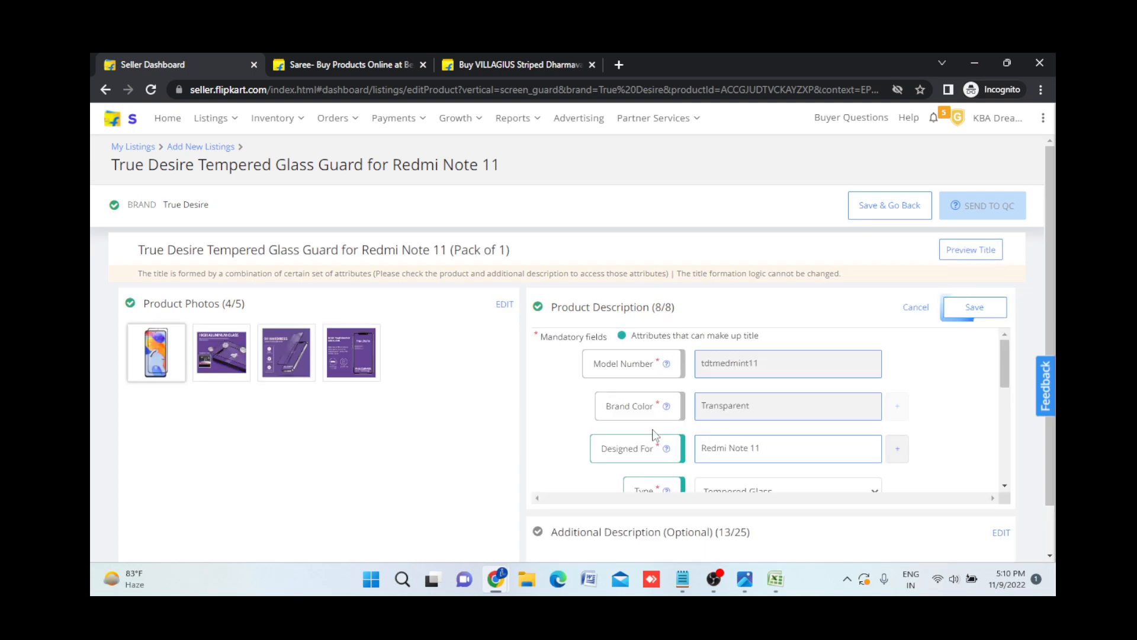
scroll(651, 449, down, 3)
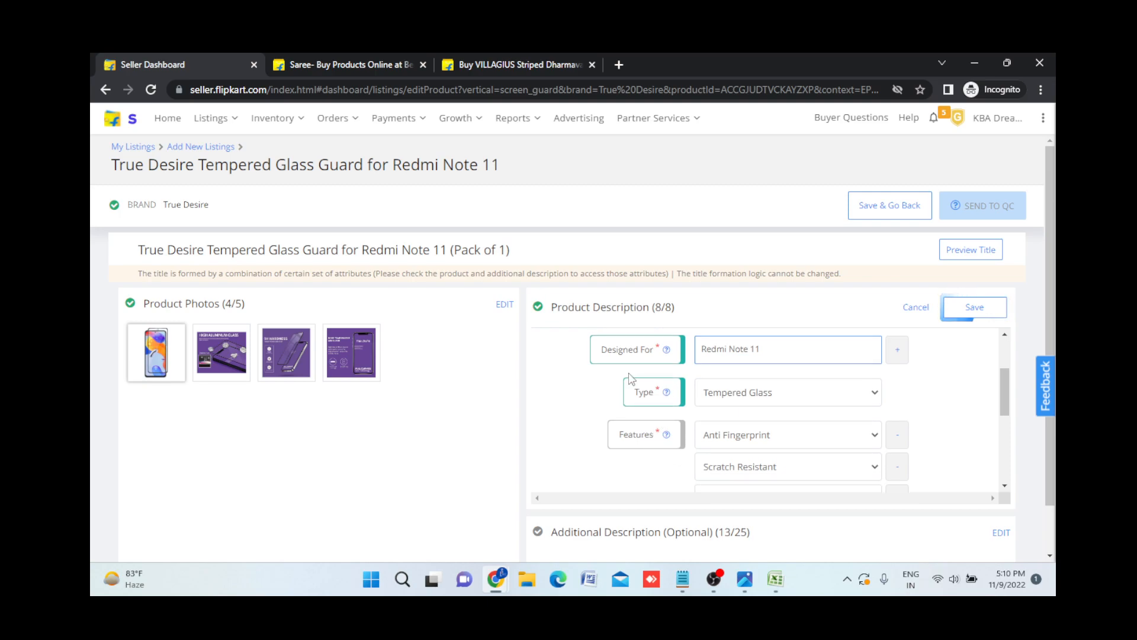
mouse_move(664, 352)
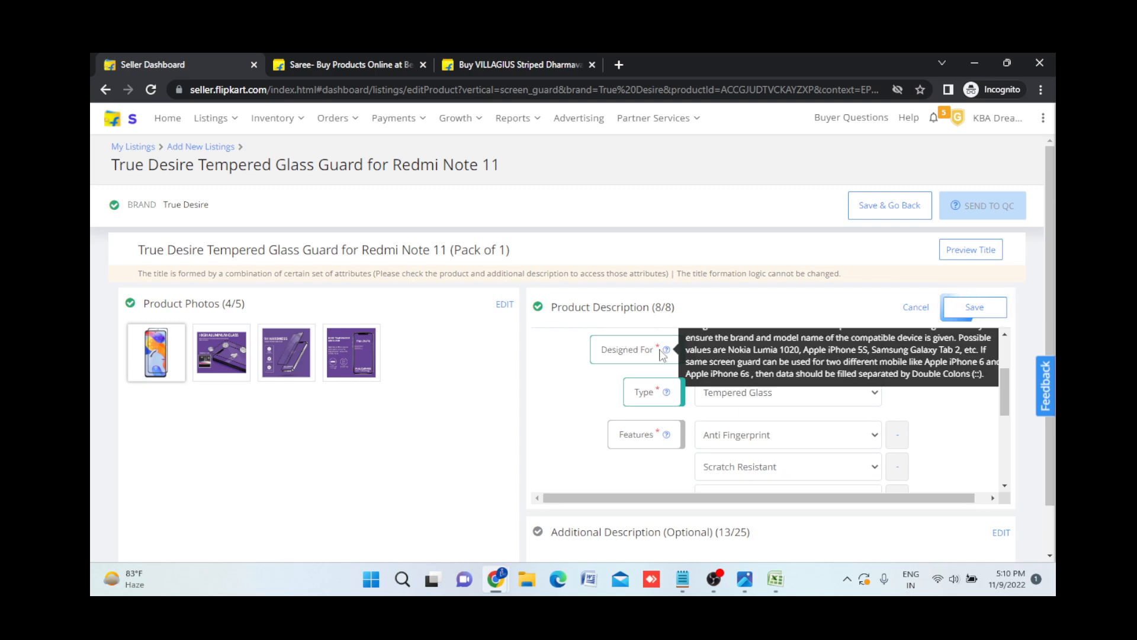
key(alt+Tab)
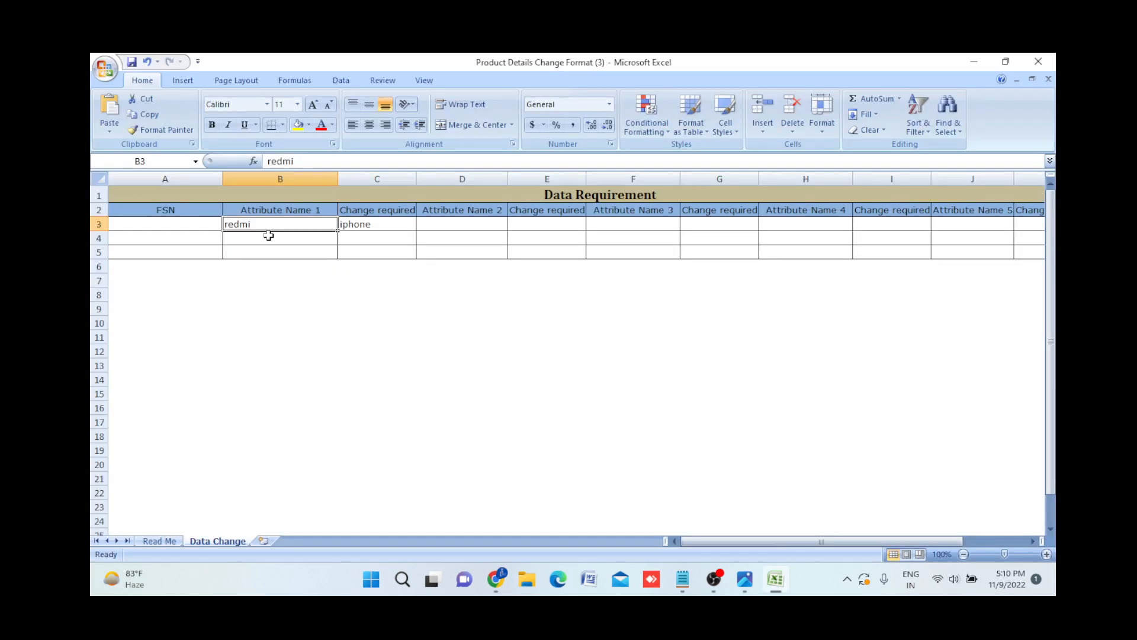
click(368, 227)
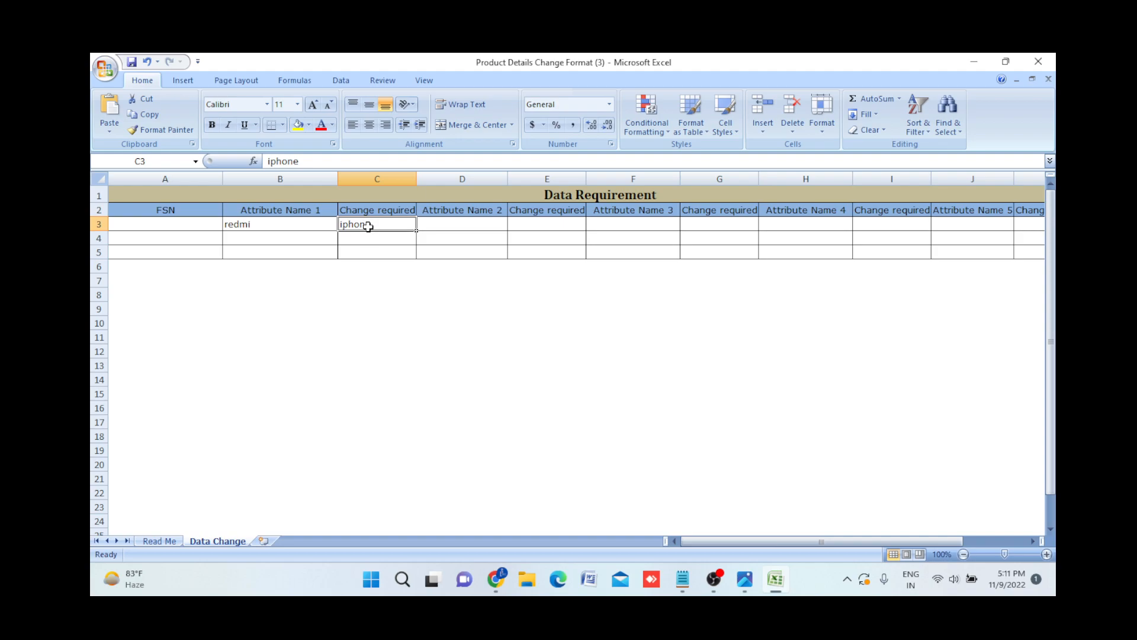
click(453, 225)
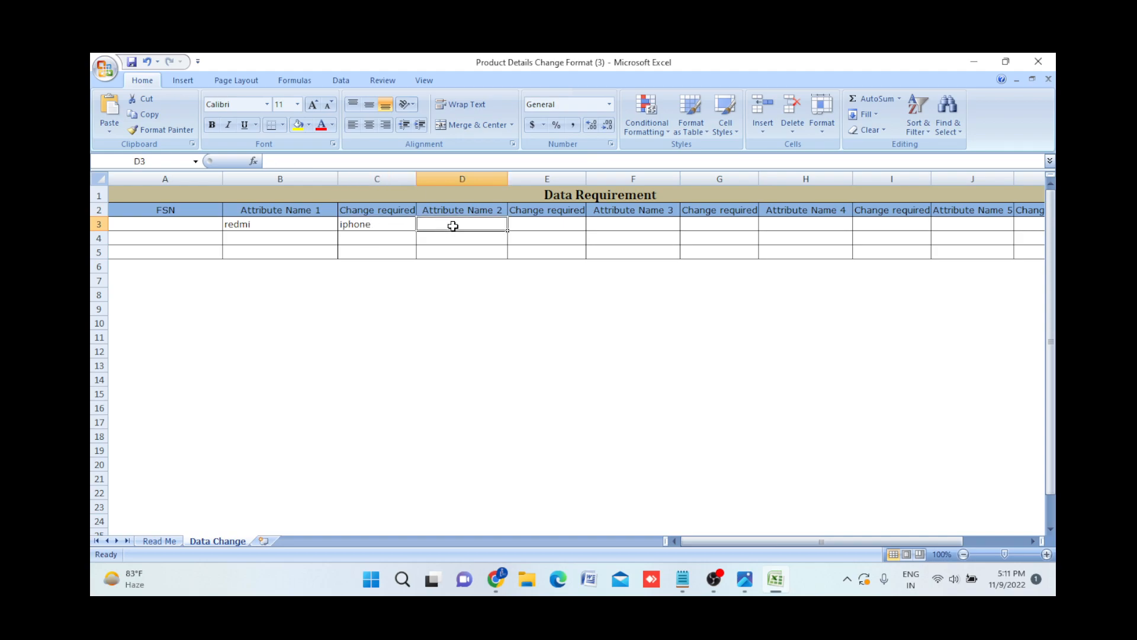
key(alt+Tab)
scroll(681, 421, down, 5)
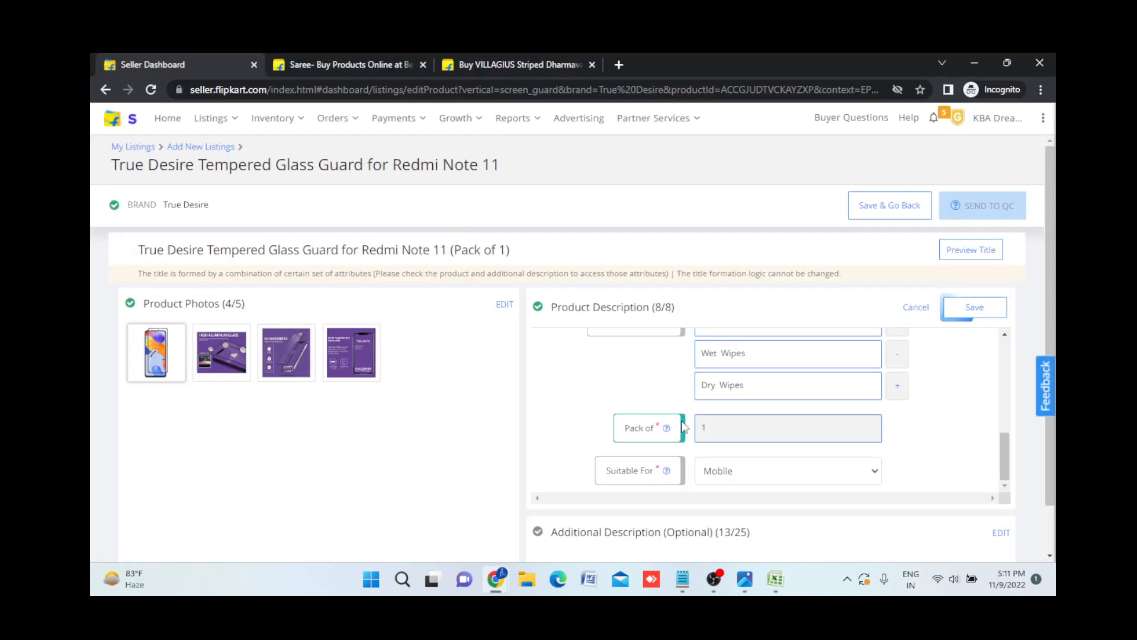
Switch back to the Excel template and enter 2 in row 3 of the Change required column beside Attribute Name 2
key(alt+Tab)
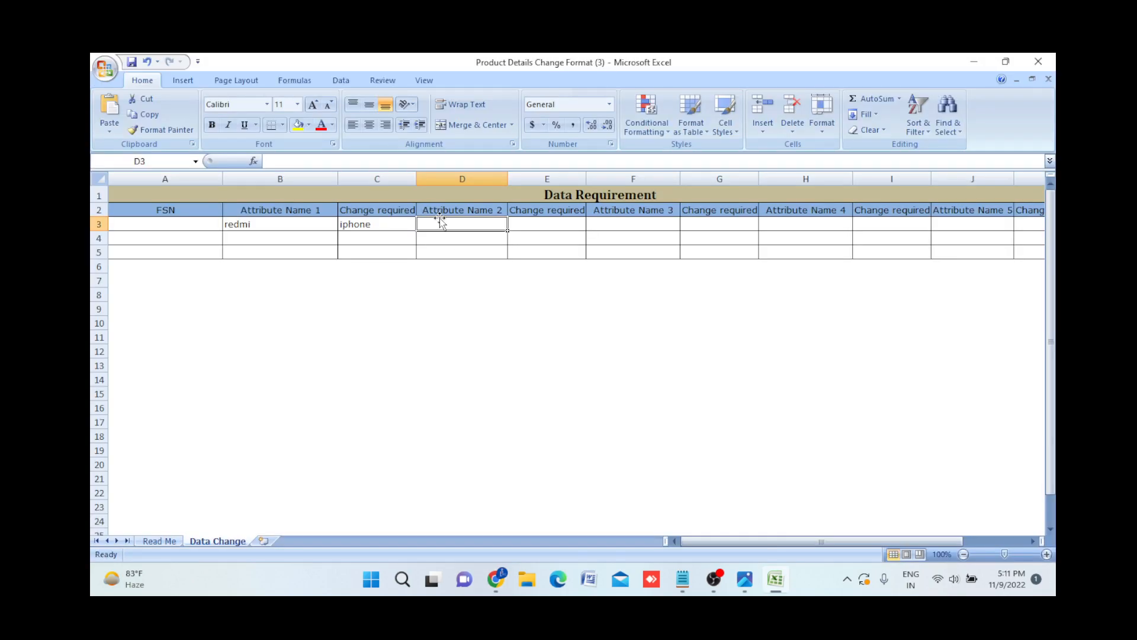
click(547, 228)
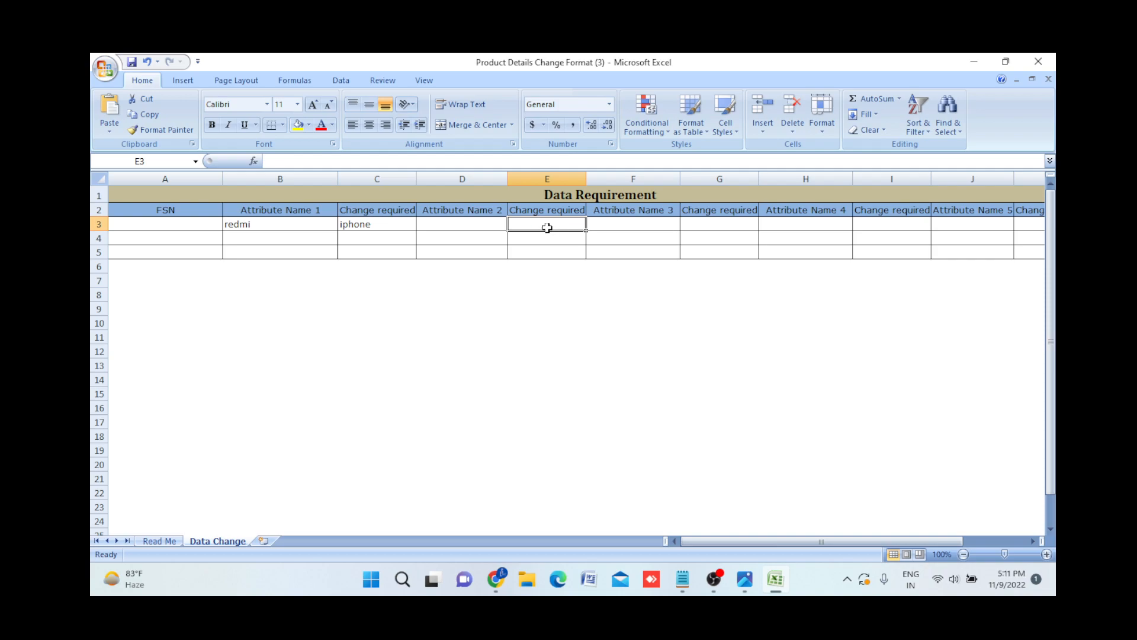
text(2)
key(Return)
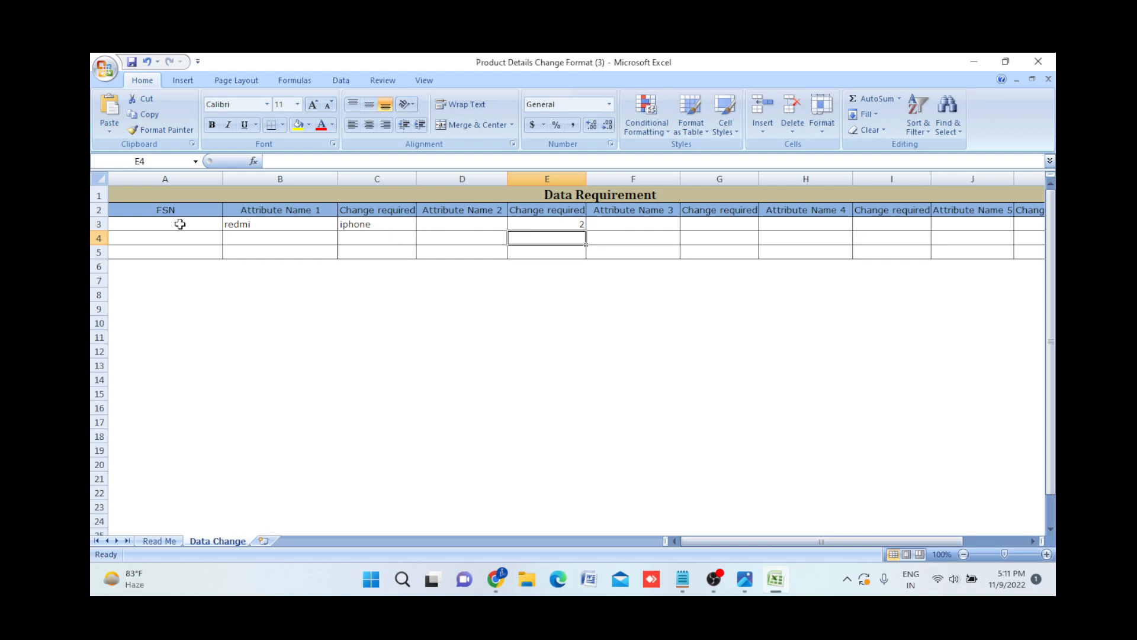
Fill row 3 with the placeholder FSN "hdhdhdhdhd" and set Attribute Name 1 to "designed for"
click(158, 225)
text(hdhdhdhdhd)
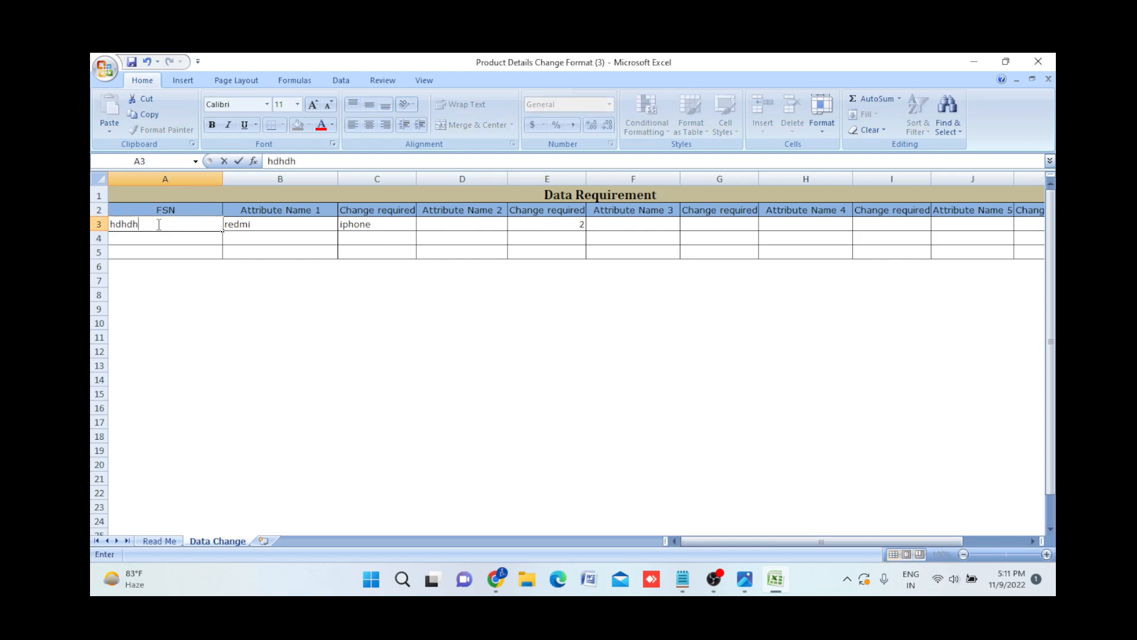
click(264, 228)
text(designed for)
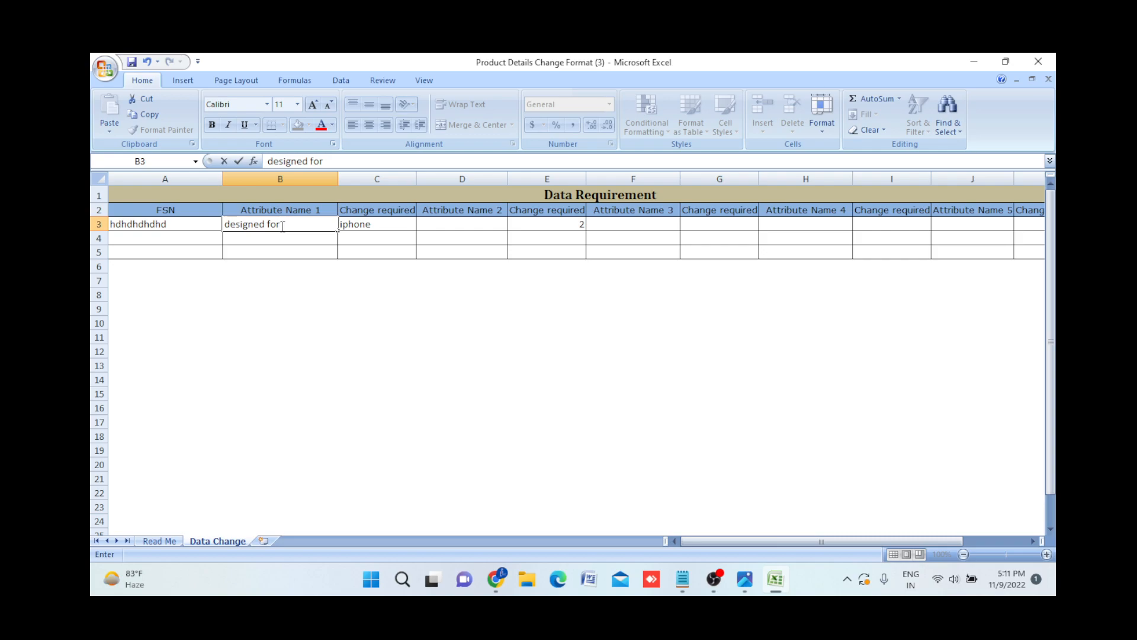
Enter "pack of" under Attribute Name 2 in row 3 and check its Change required value
click(356, 225)
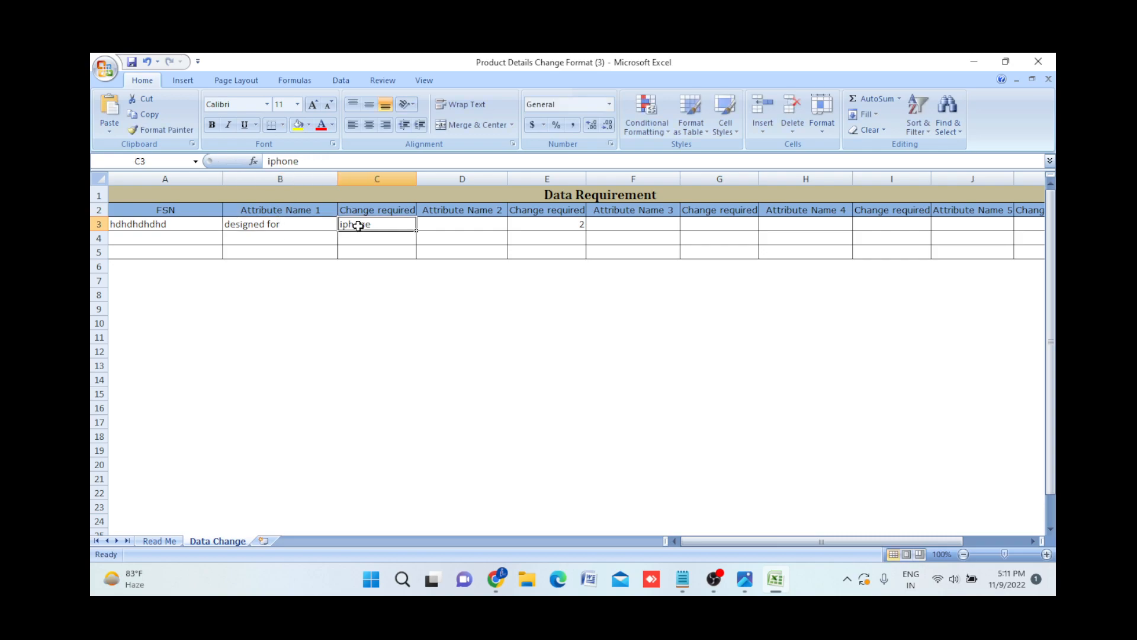
click(448, 224)
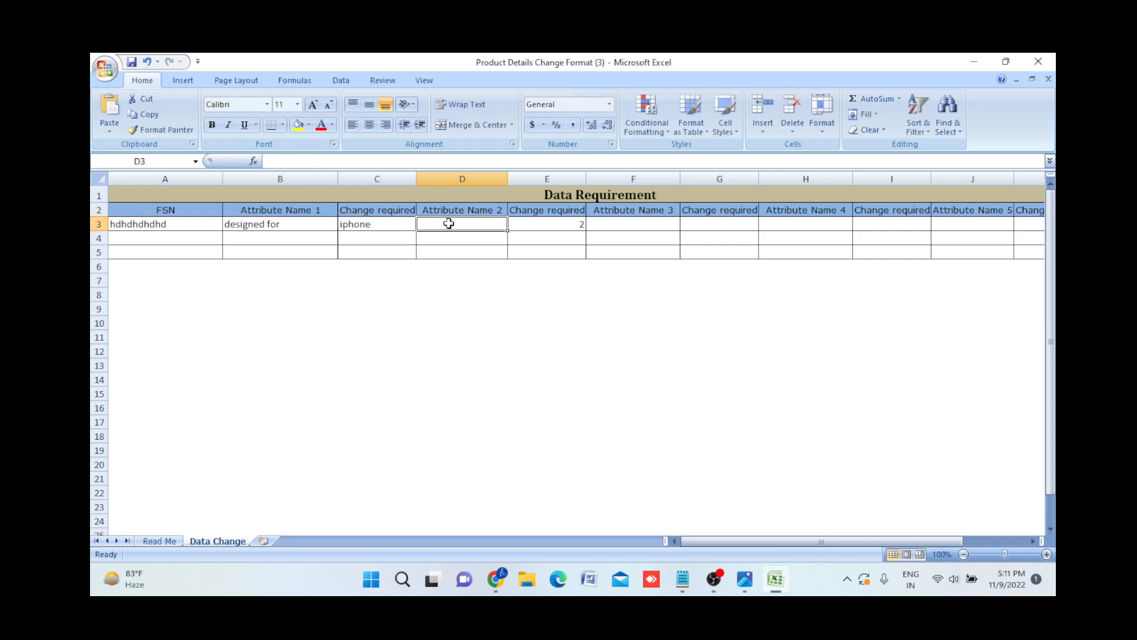
text(pack of)
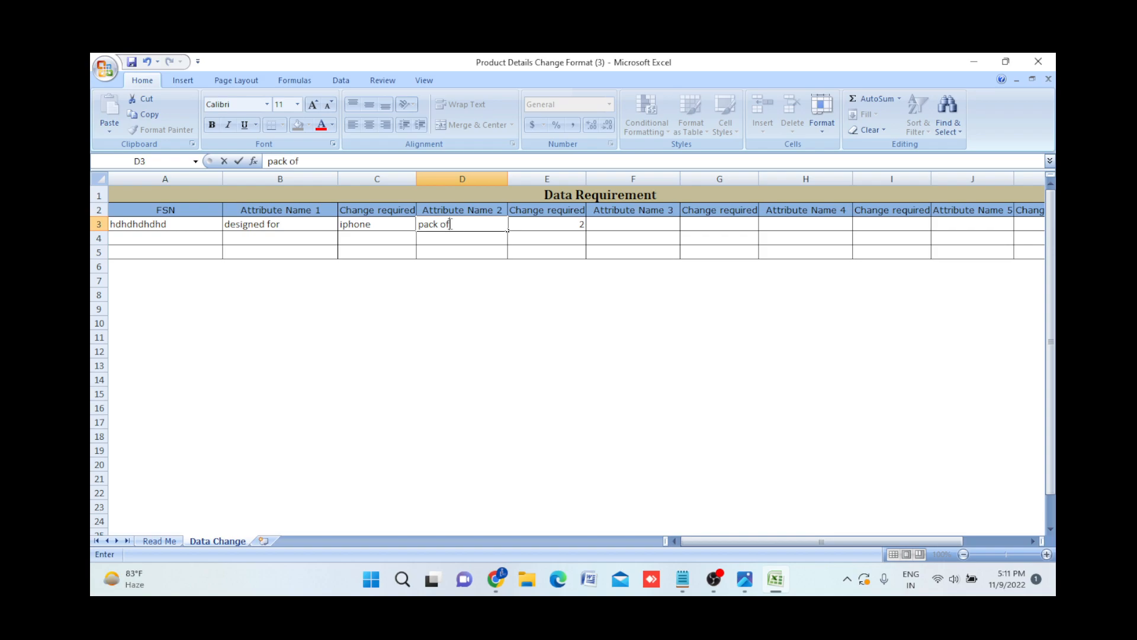
click(546, 228)
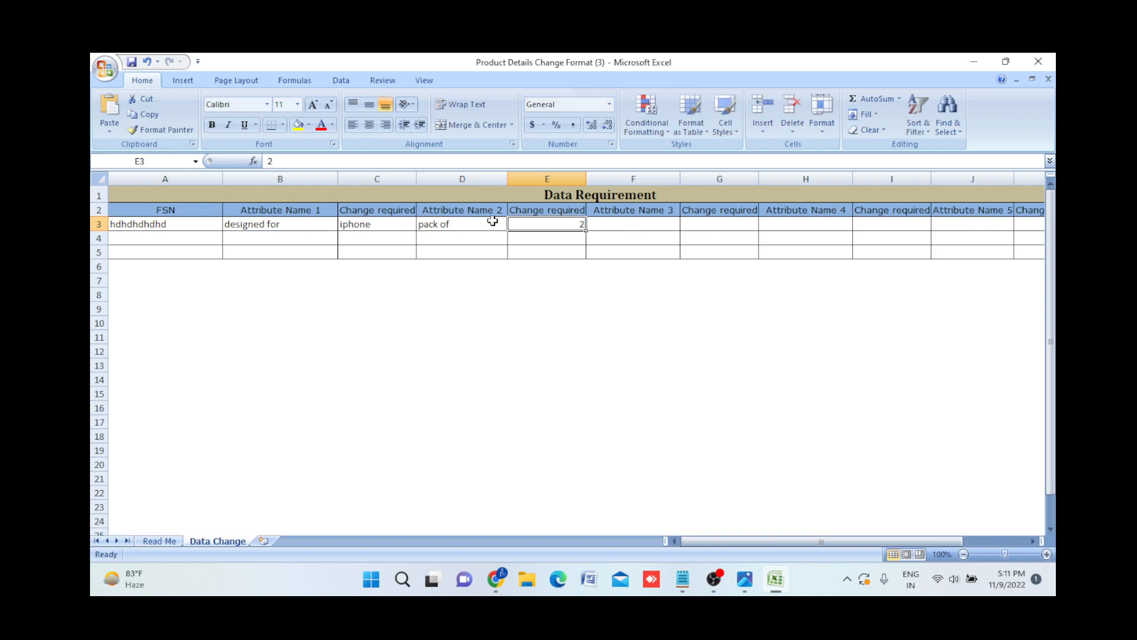
Review the template's remaining Attribute Name and Change required columns through Attribute Name 5, plus the rows available under FSN
click(623, 228)
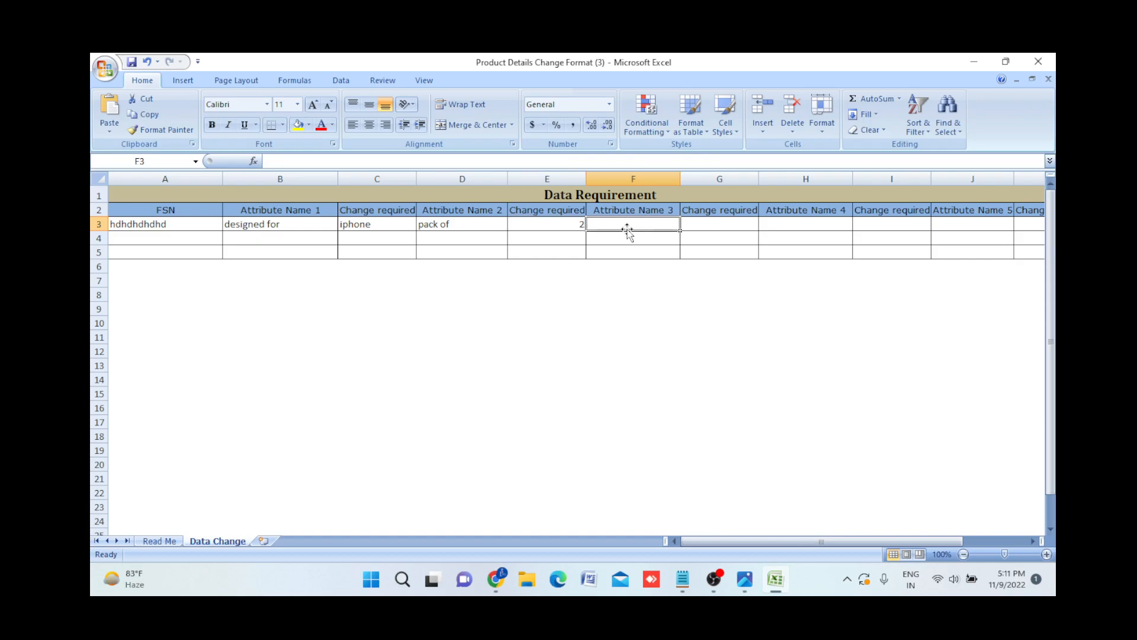
click(782, 223)
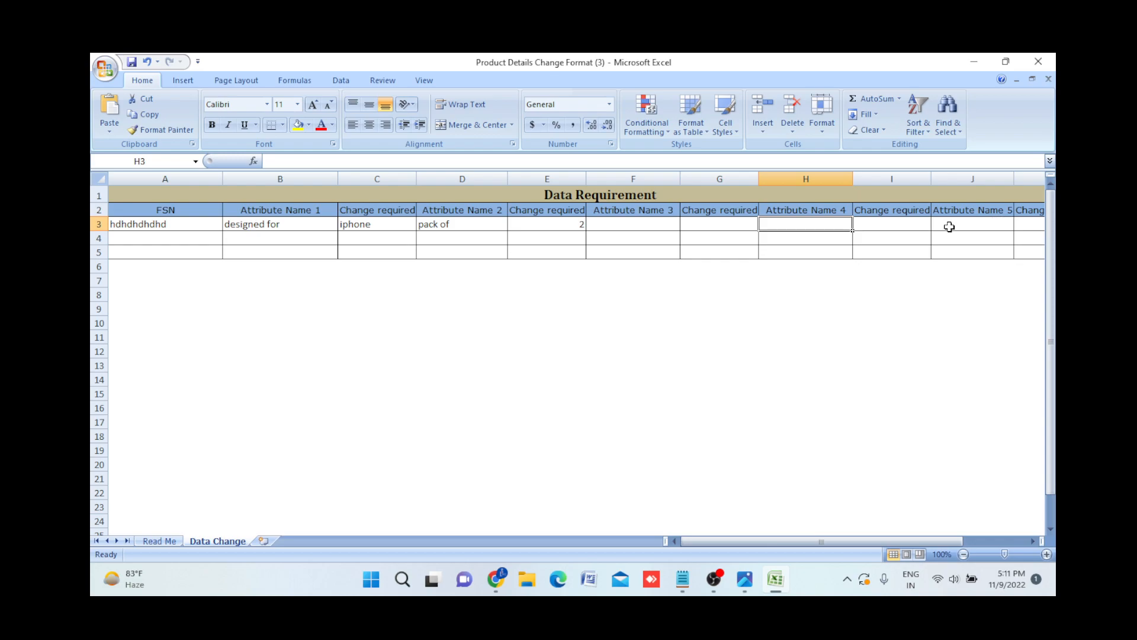
drag(735, 541, 889, 542)
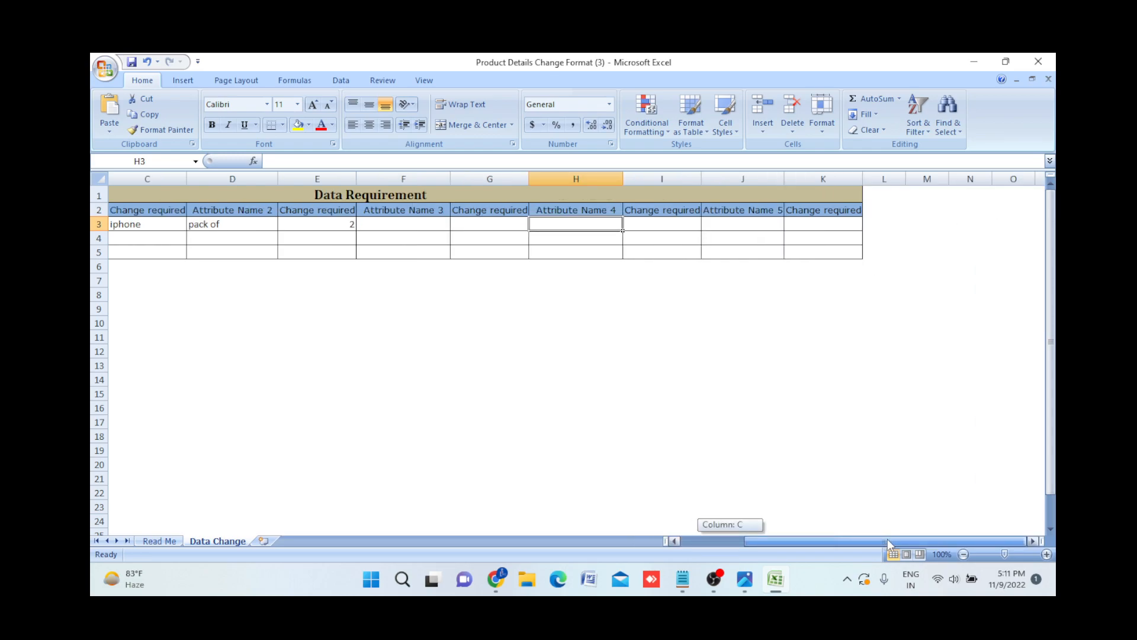
drag(871, 542, 683, 516)
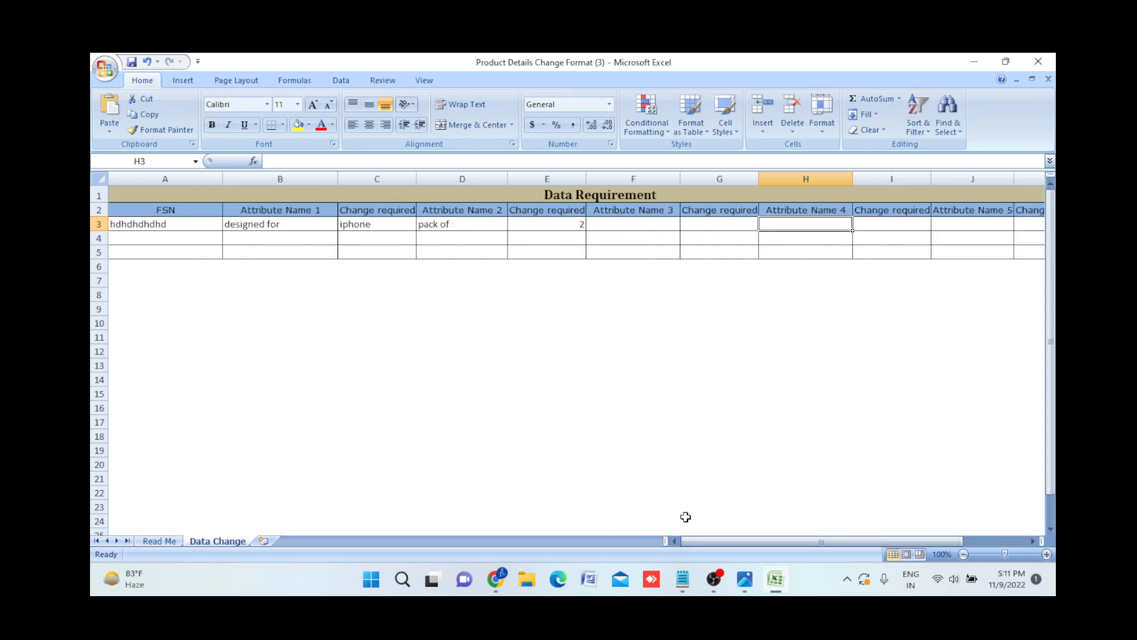
drag(130, 226, 160, 409)
click(380, 333)
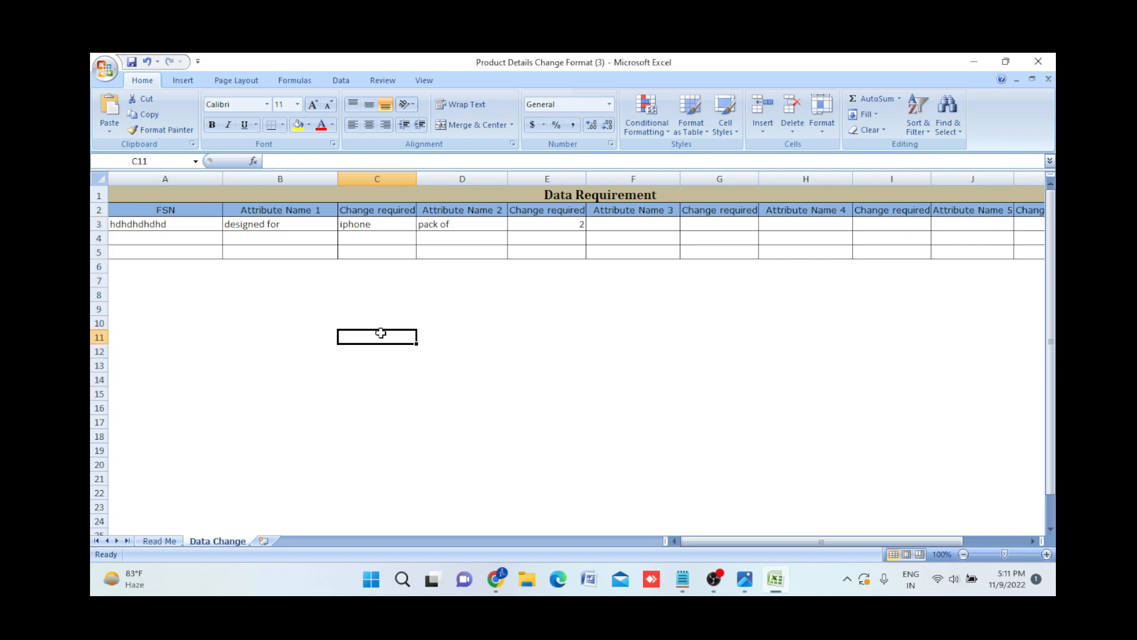
Close the Product Details Change Format workbook and open Listings Management in the Flipkart seller dashboard
click(1038, 61)
click(570, 344)
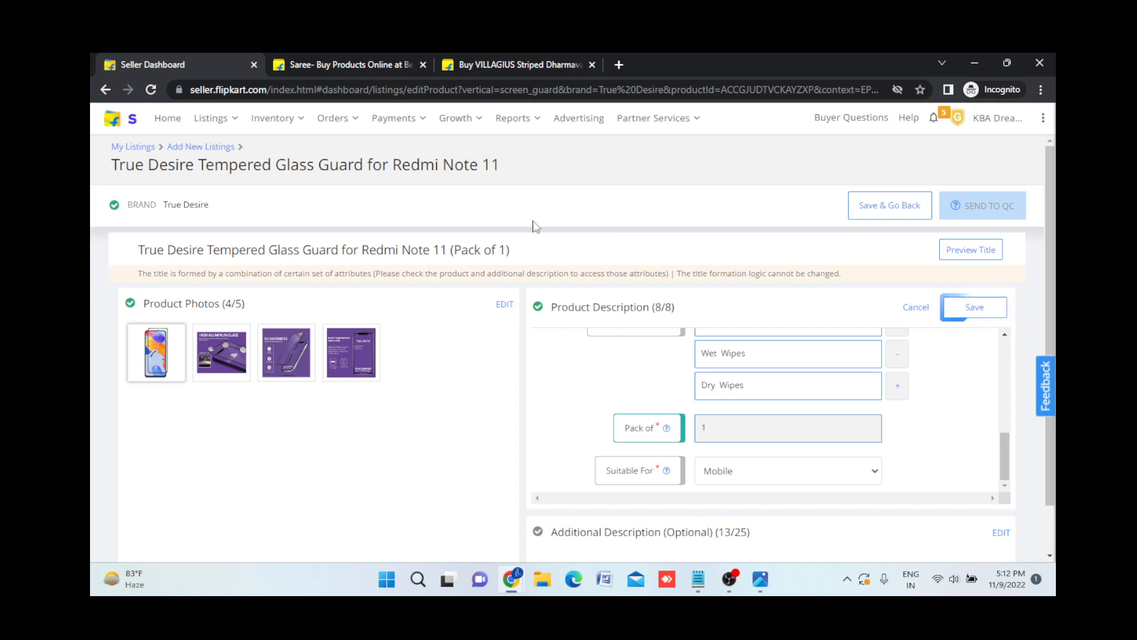
click(211, 119)
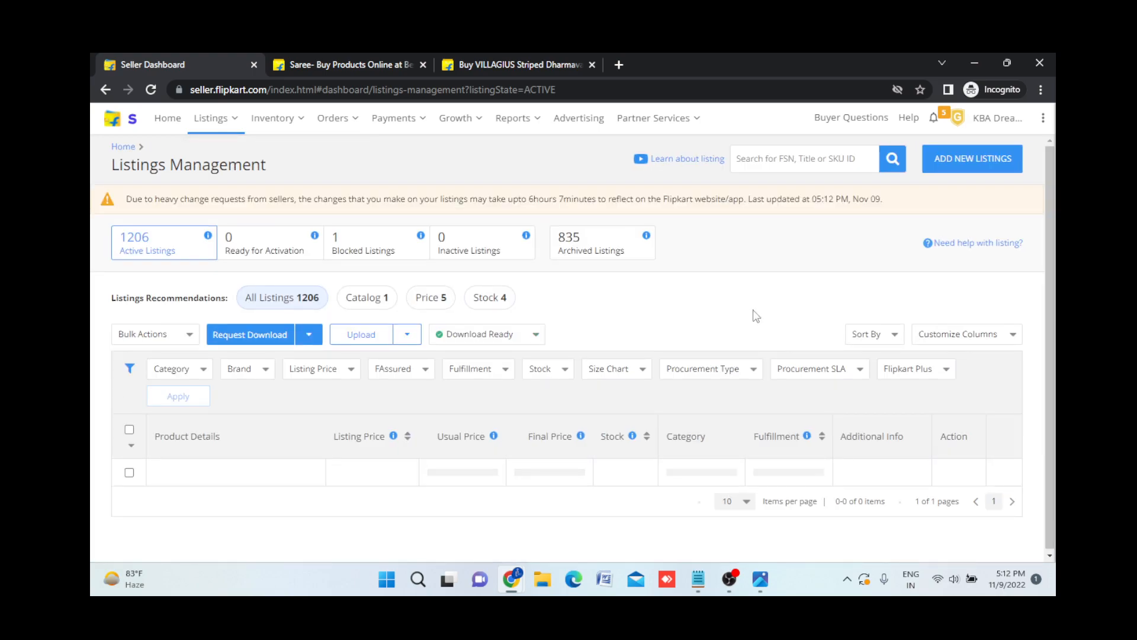
Examine the long USB Type C cable title in the saved image, and return to the VILLAGIUS saree page in the browser
click(761, 580)
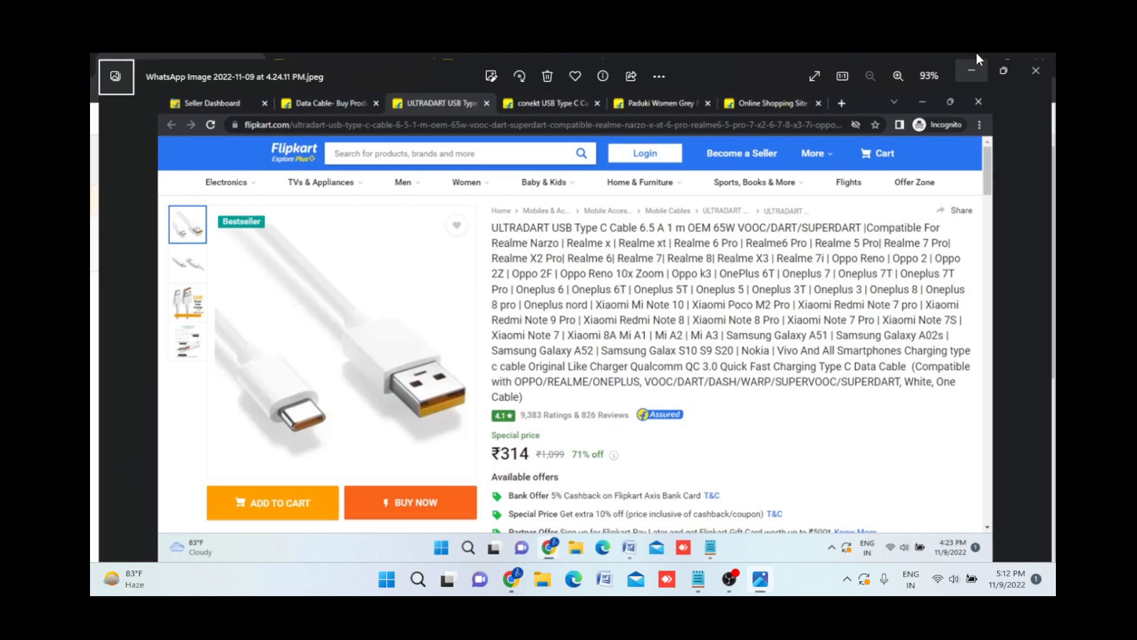
click(975, 60)
click(535, 62)
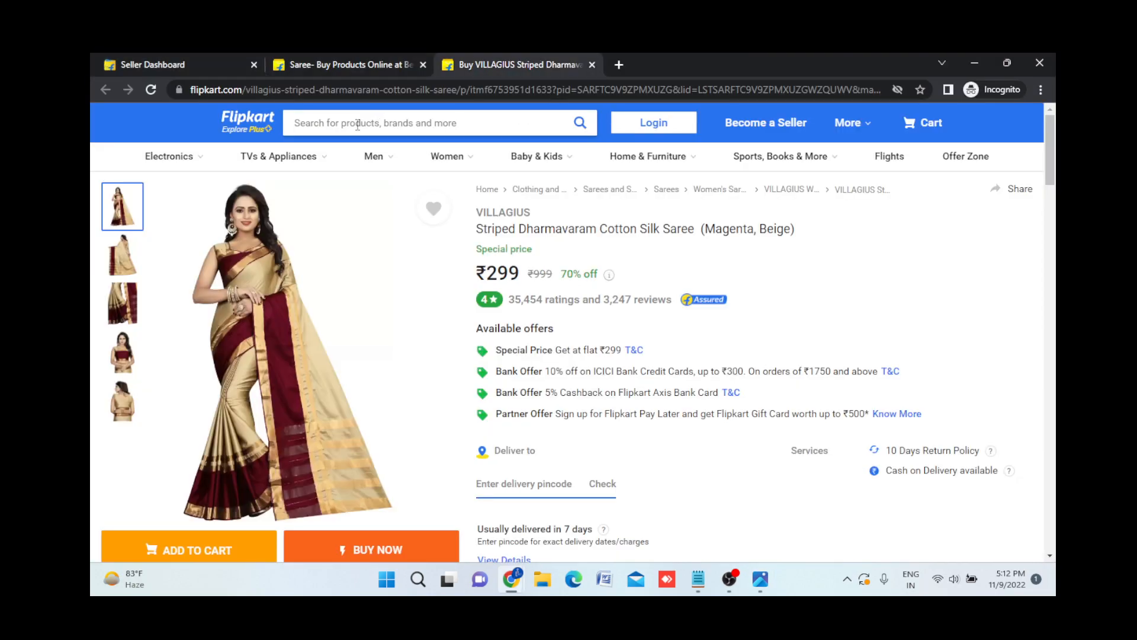
Search Flipkart for "women sandal" and open the Paduki Women Grey Flats Sandal product
click(358, 125)
text(women sandal)
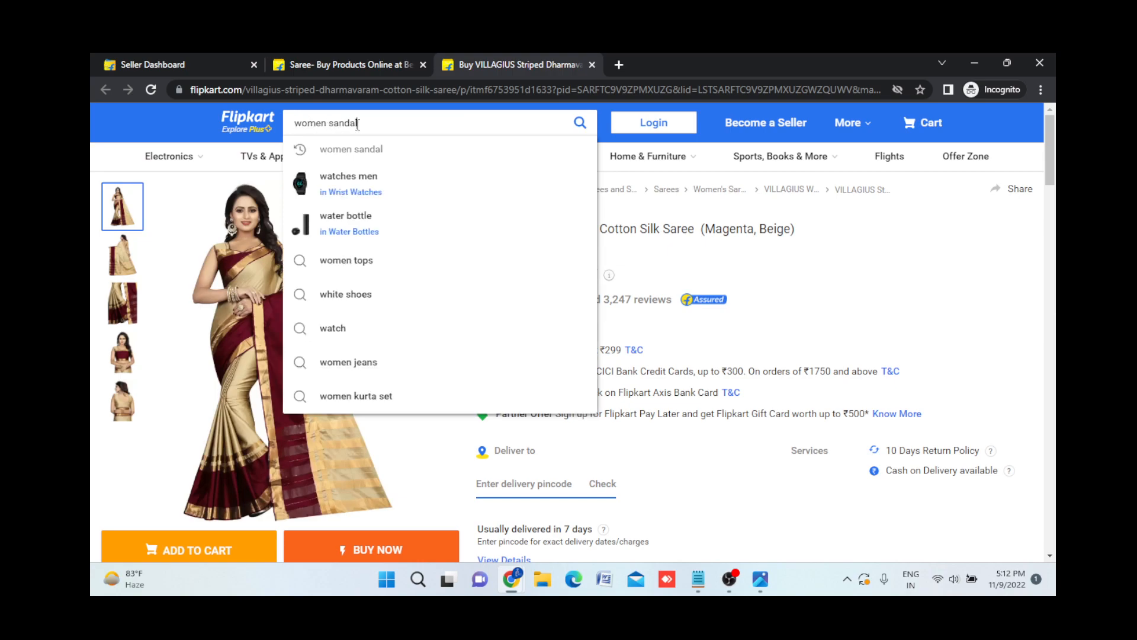
key(Return)
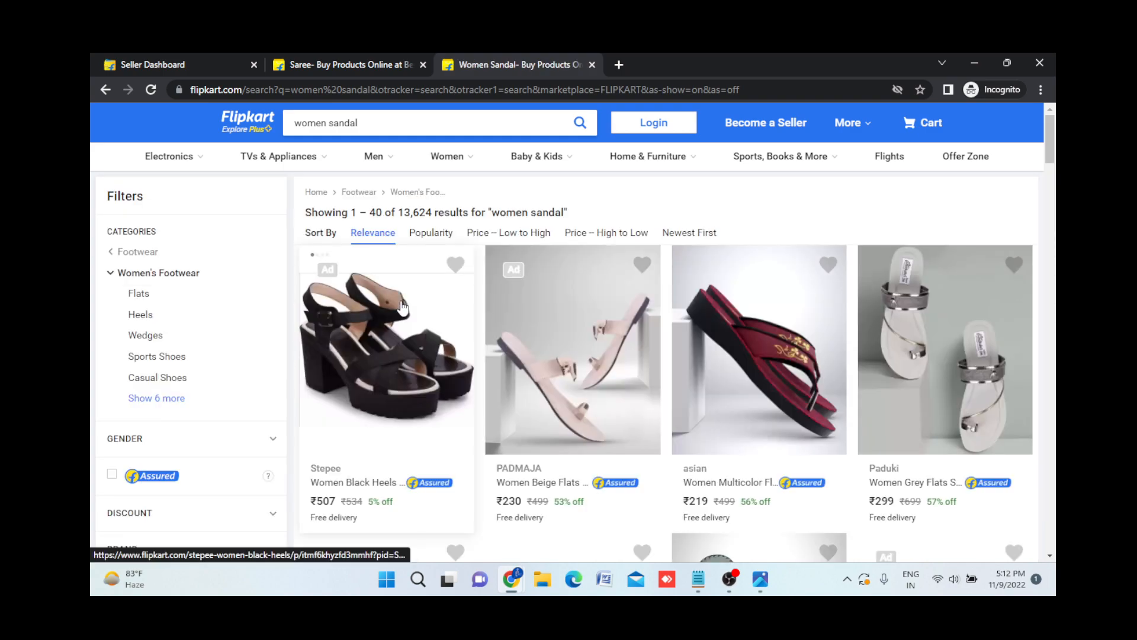
click(913, 377)
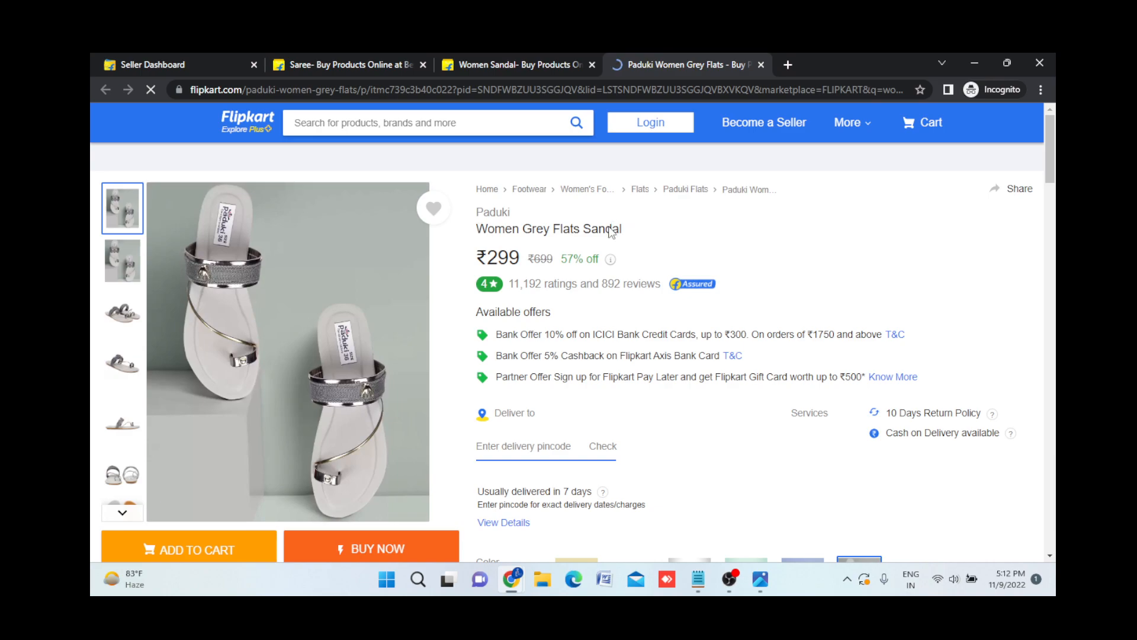
Examine the Paduki title "Women Grey Flats Sandal" word by word to identify the attribute behind each part
drag(622, 229, 475, 231)
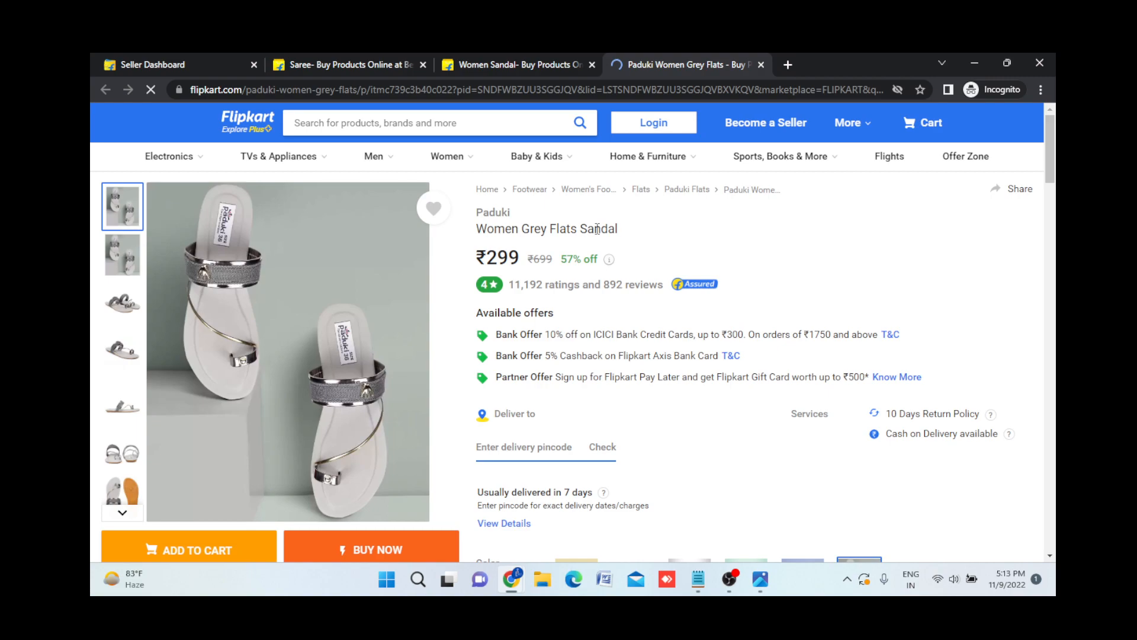
drag(629, 235, 477, 229)
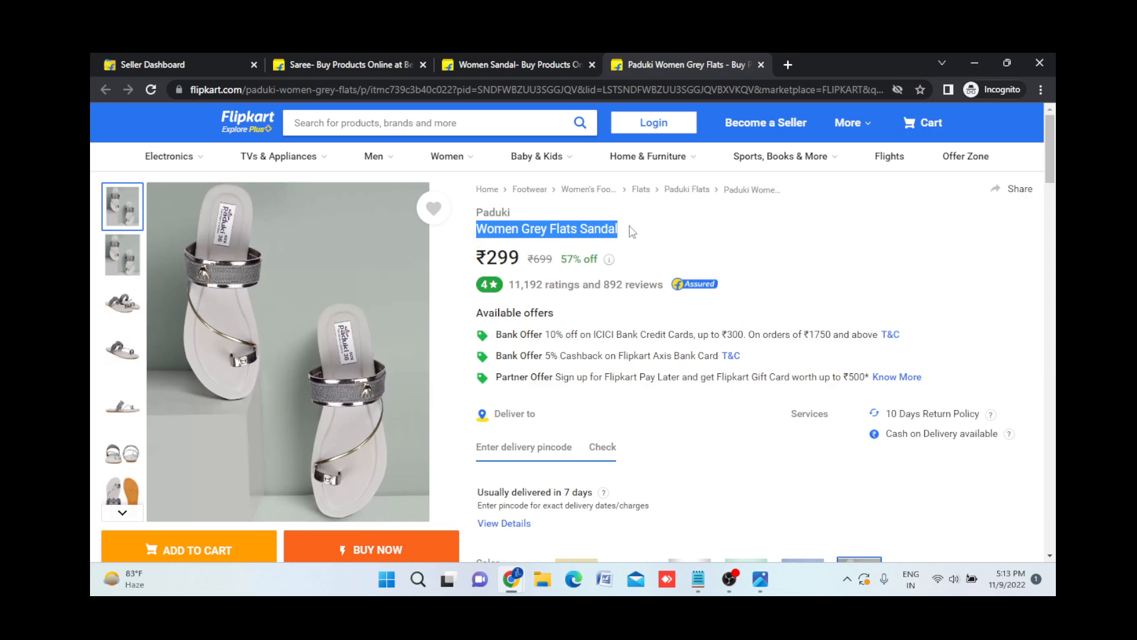
click(632, 231)
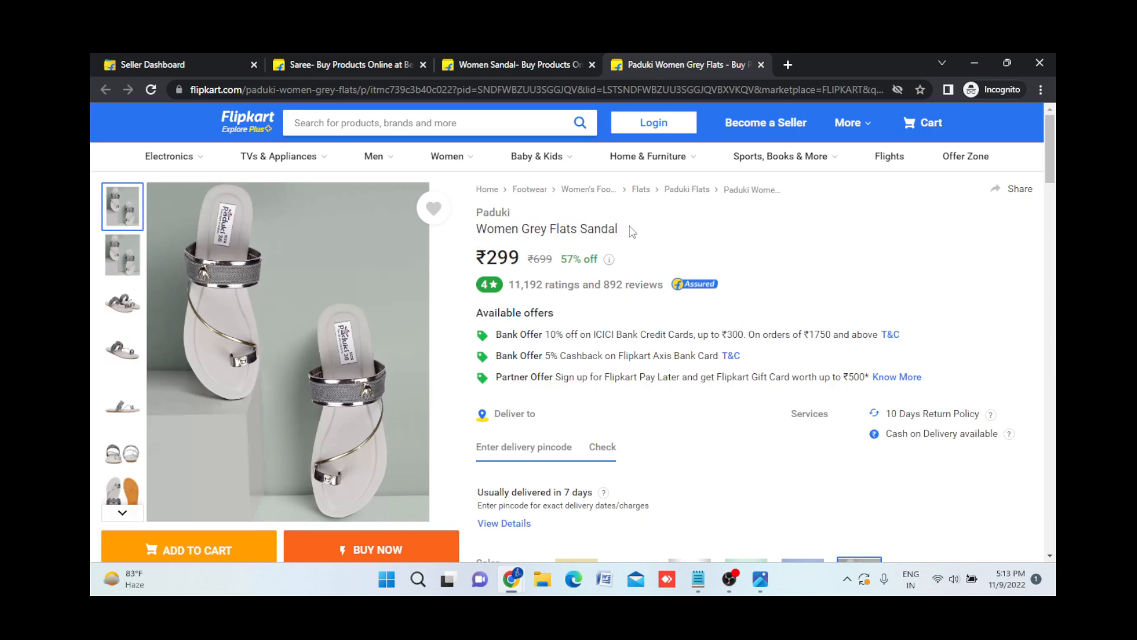
double_click(502, 231)
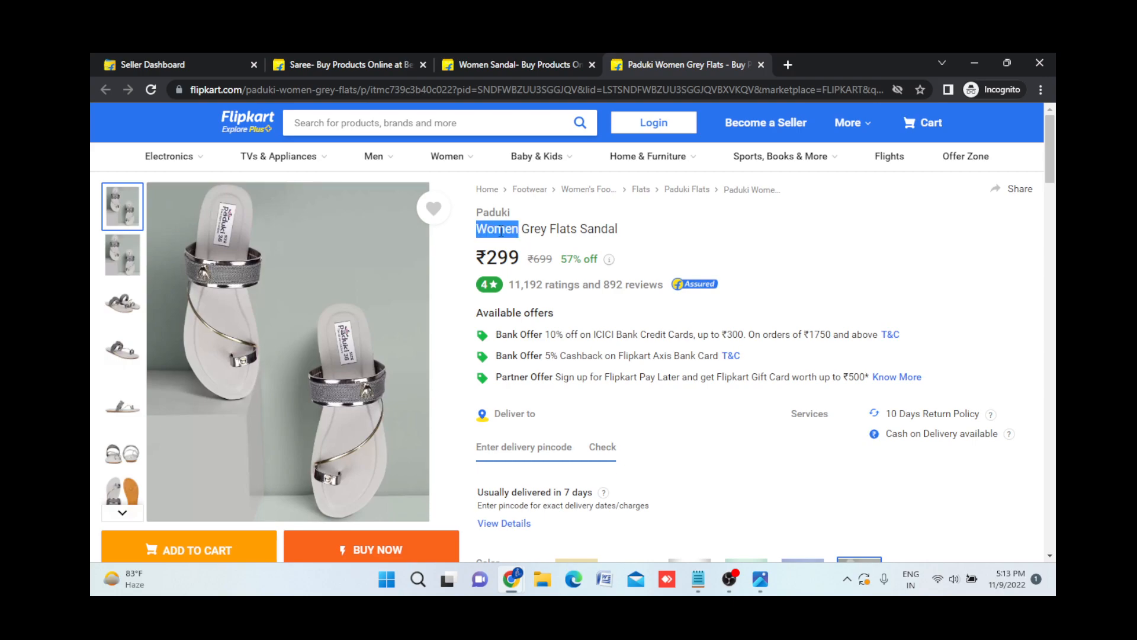
double_click(534, 232)
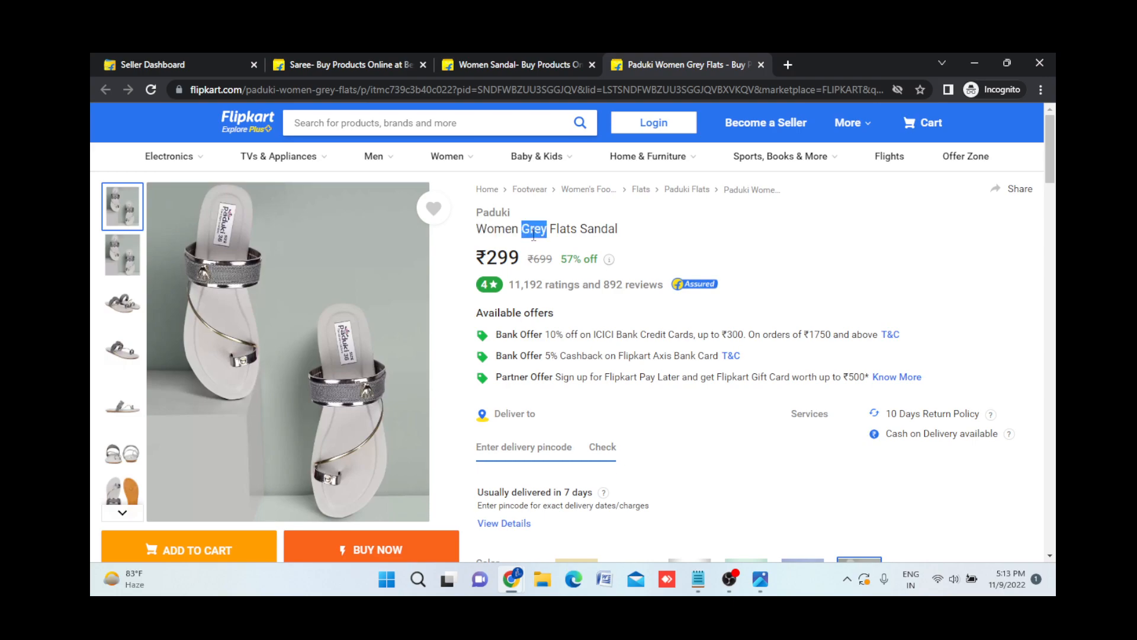
click(564, 233)
double_click(565, 233)
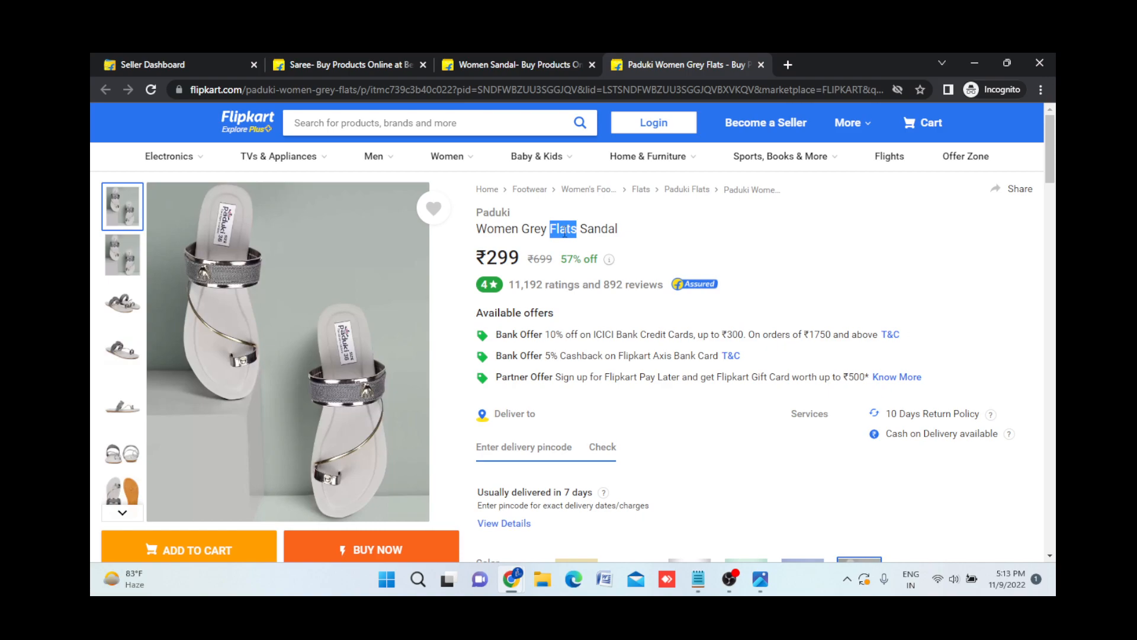
double_click(600, 230)
click(631, 232)
Return to the saree search results and compare how the product titles are formed in that category
click(161, 57)
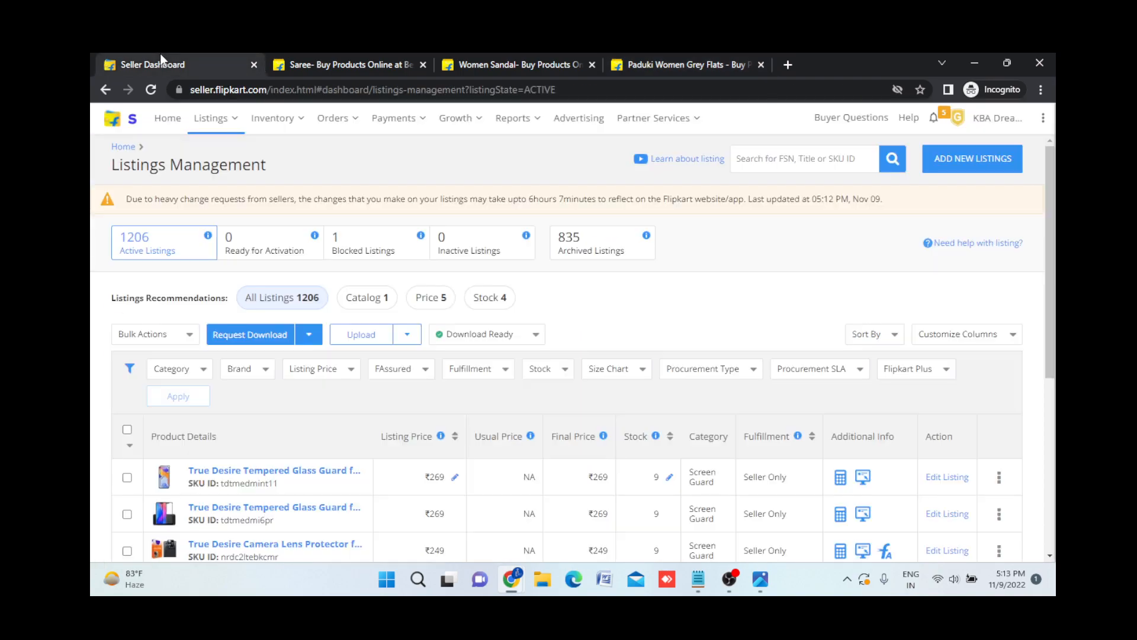
click(352, 59)
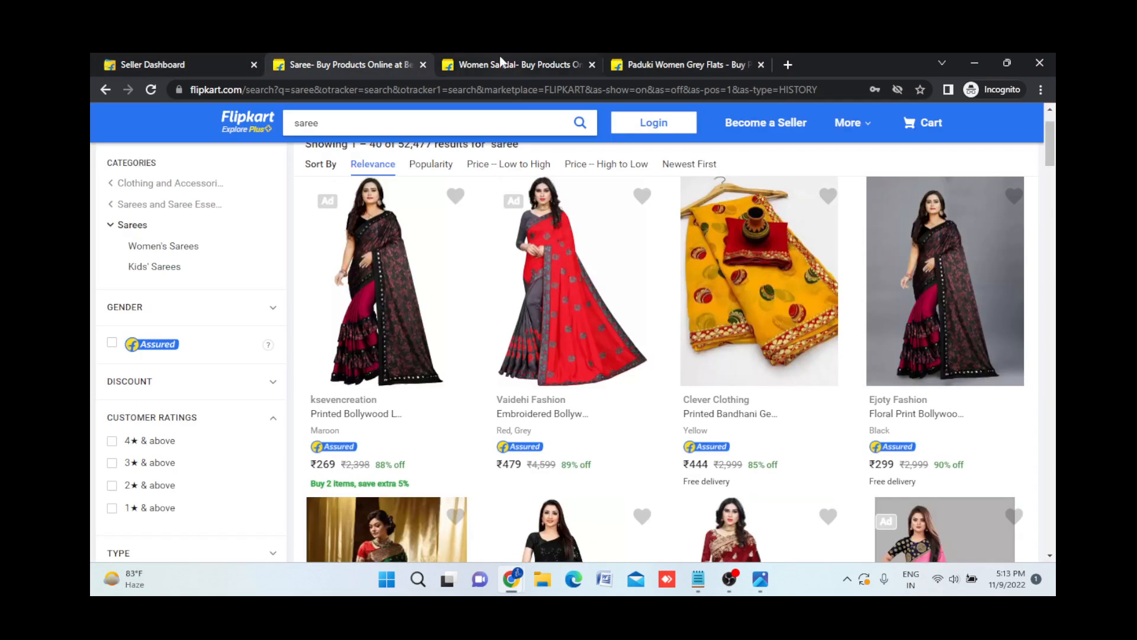
click(501, 61)
click(337, 59)
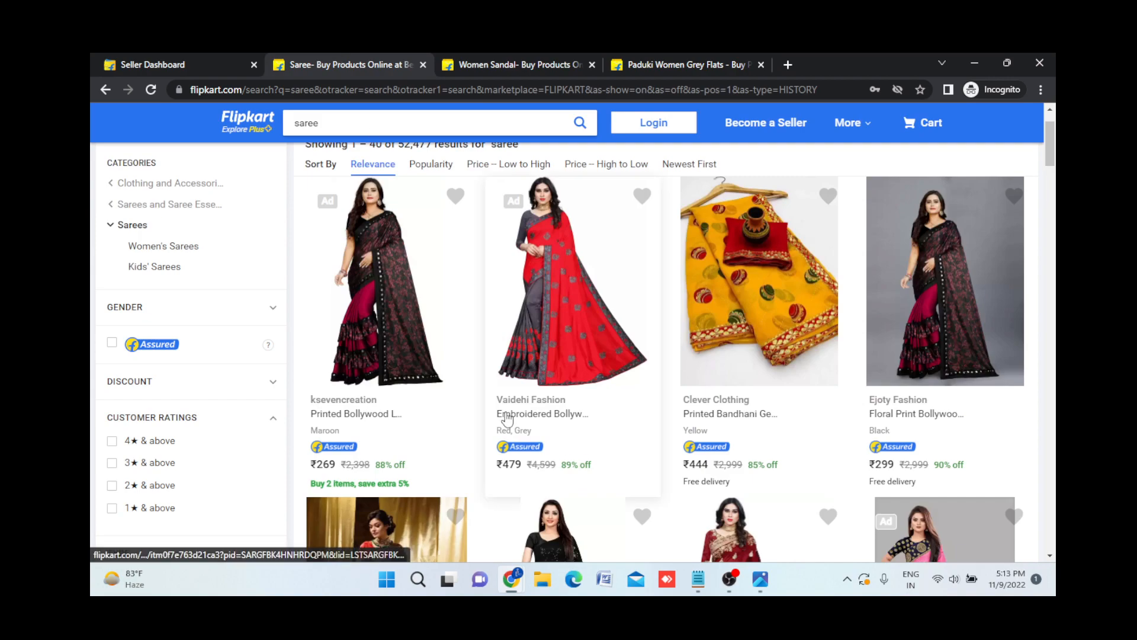
scroll(507, 417, down, 10)
scroll(507, 418, down, 3)
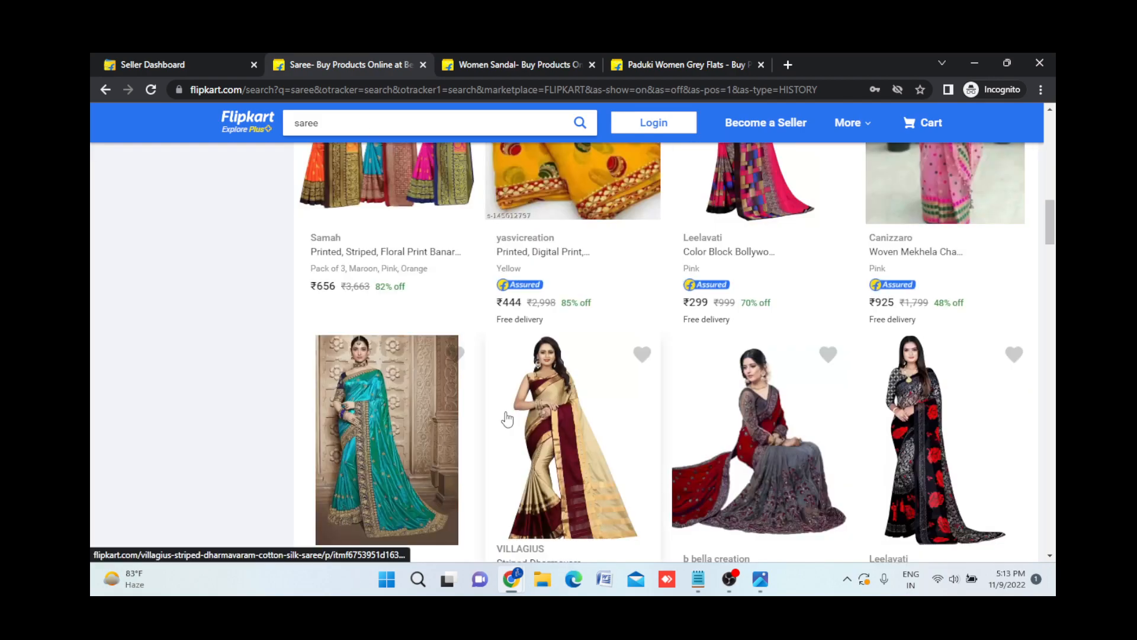
scroll(507, 417, down, 6)
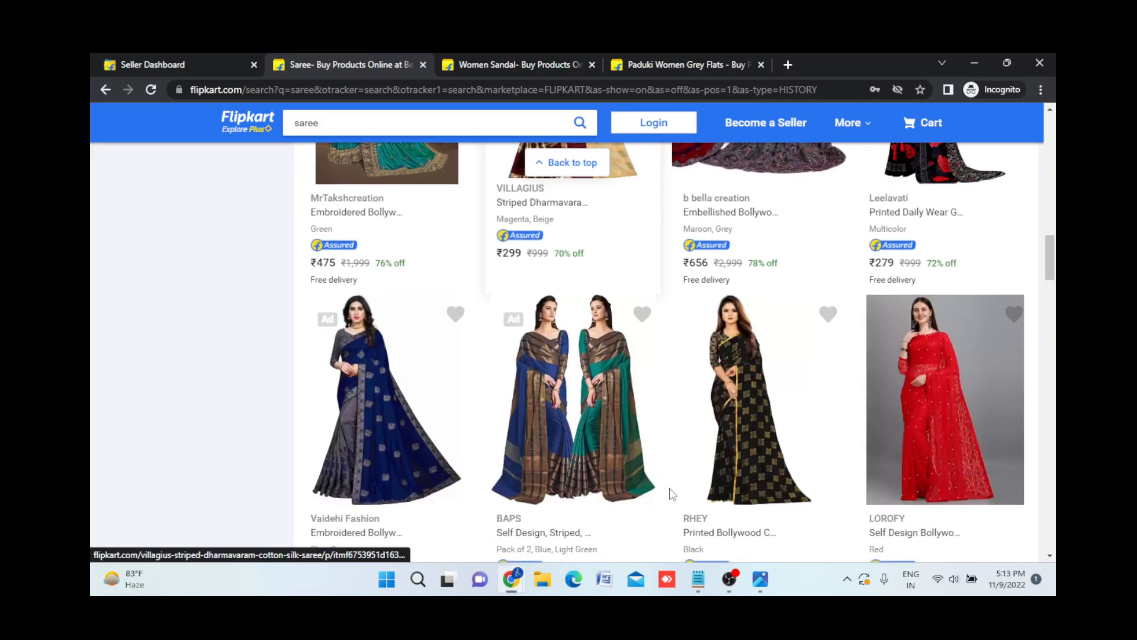
Review the title change notes in Notepad, covering keywords, category wise and attributes file, and put the notes away
key(alt+Tab)
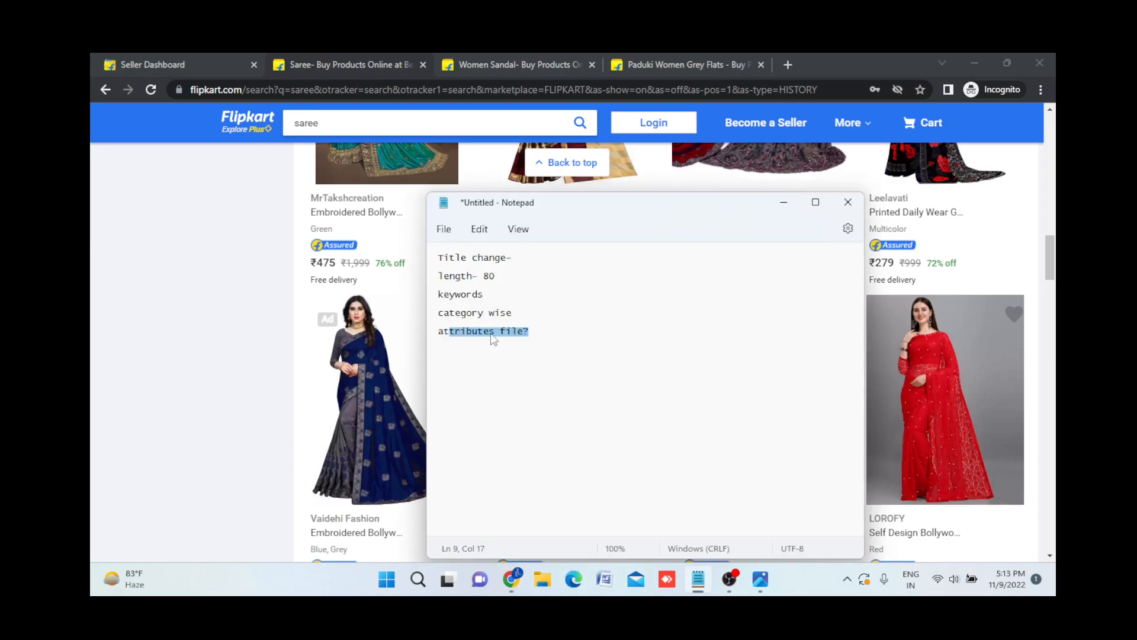
click(543, 335)
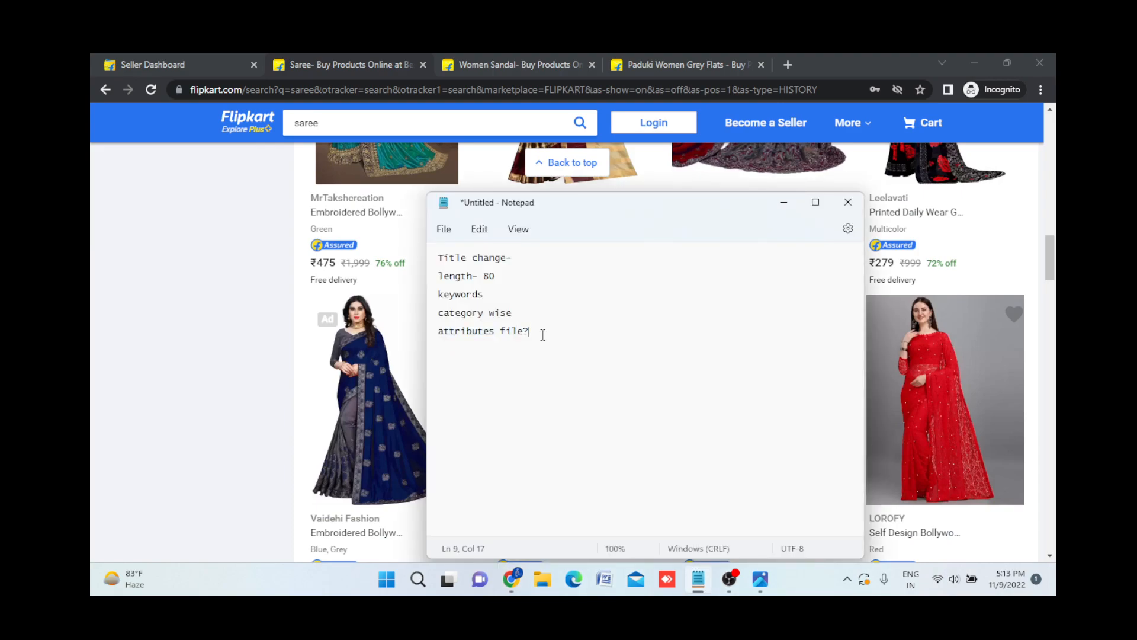
drag(521, 310, 413, 325)
click(487, 294)
drag(487, 294, 436, 295)
click(523, 295)
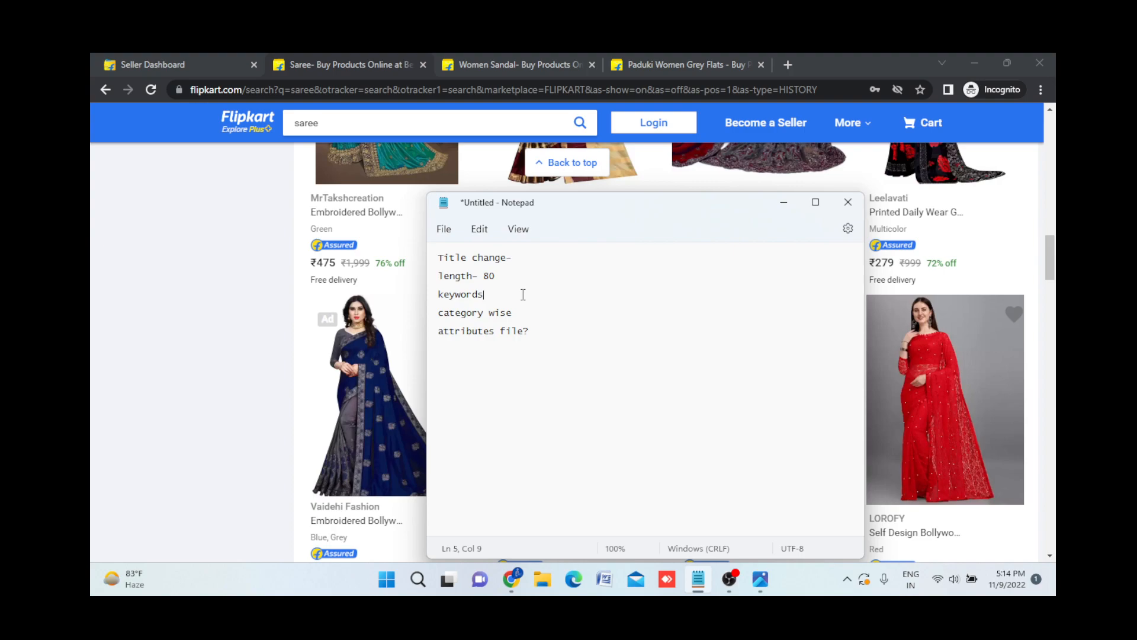
double_click(462, 299)
mouse_move(497, 277)
mouse_down()
mouse_move(433, 281)
mouse_move(486, 294)
mouse_up()
click(487, 295)
drag(487, 295, 438, 295)
click(783, 202)
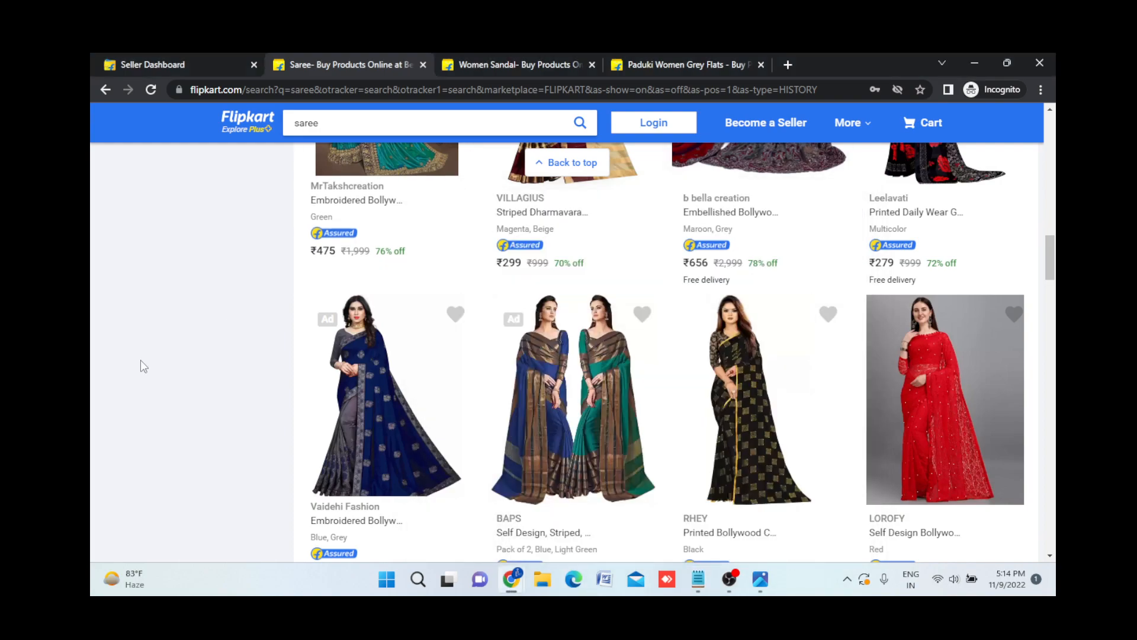
Examine the product titles of the earlier saree search results
scroll(408, 400, up, 3)
scroll(408, 401, up, 5)
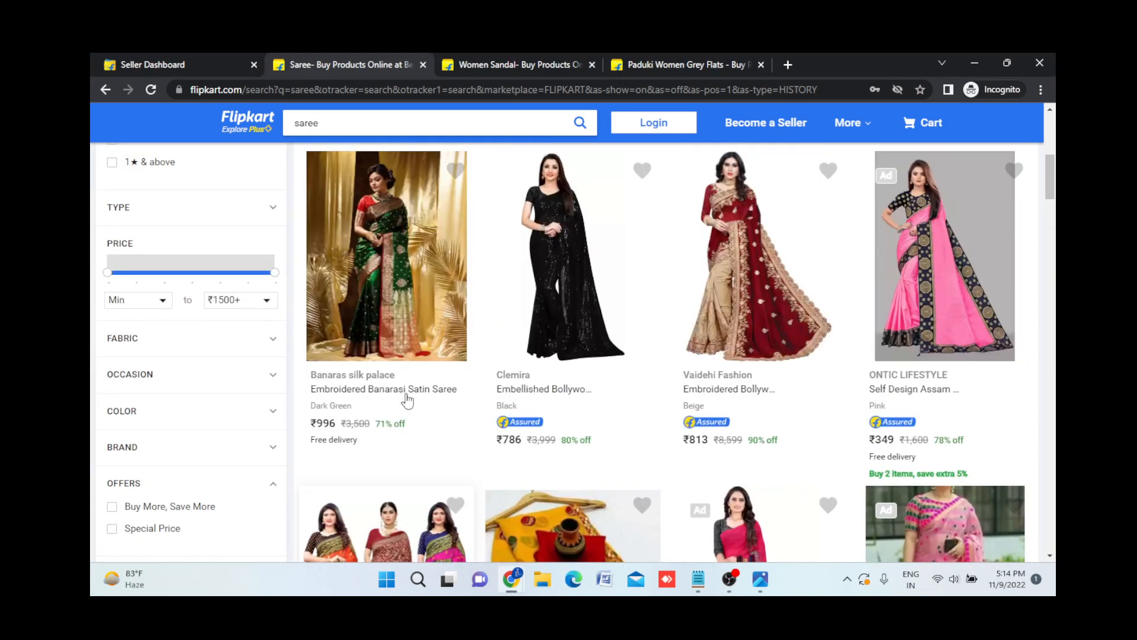